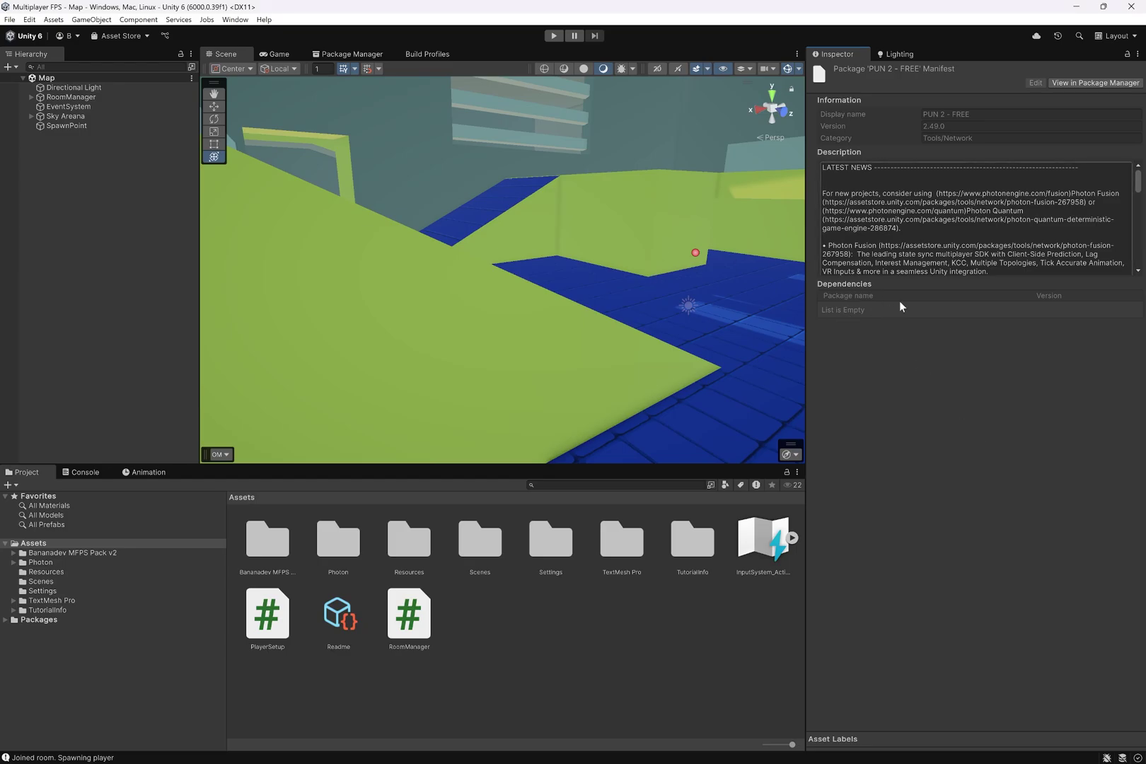
Step: Show the Game view and expand RoomManager and its RoomCam child in the scene hierarchy
click(274, 54)
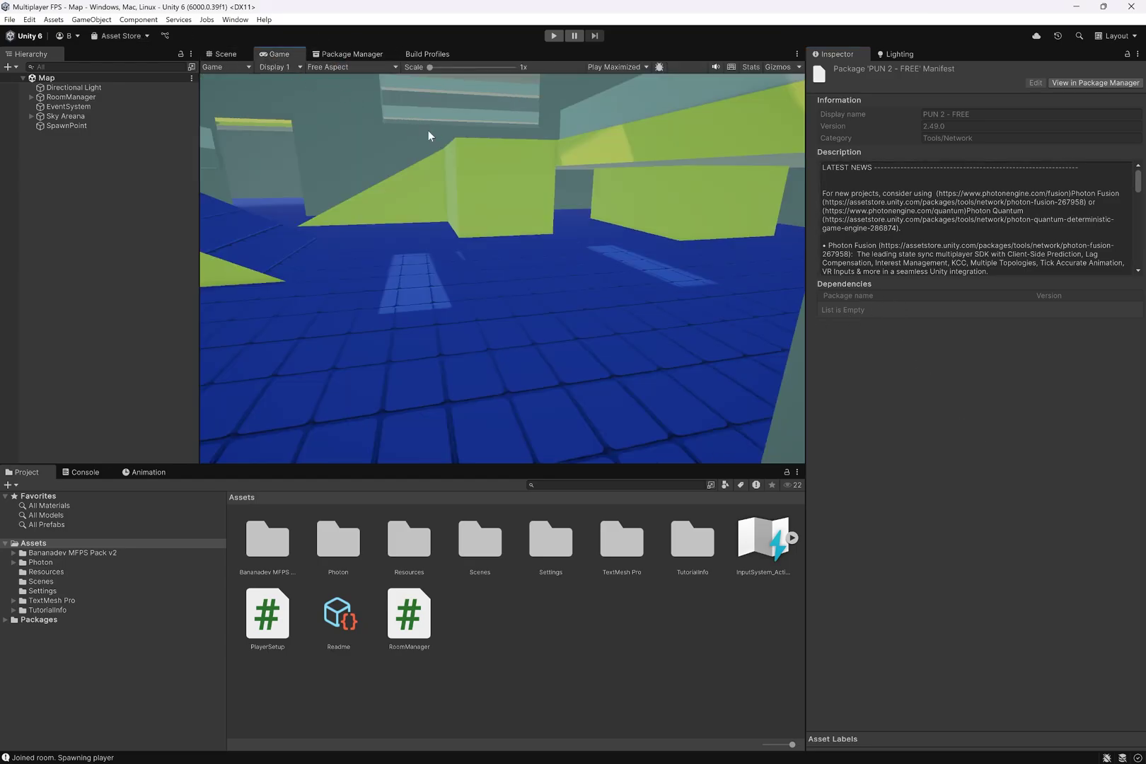
click(32, 97)
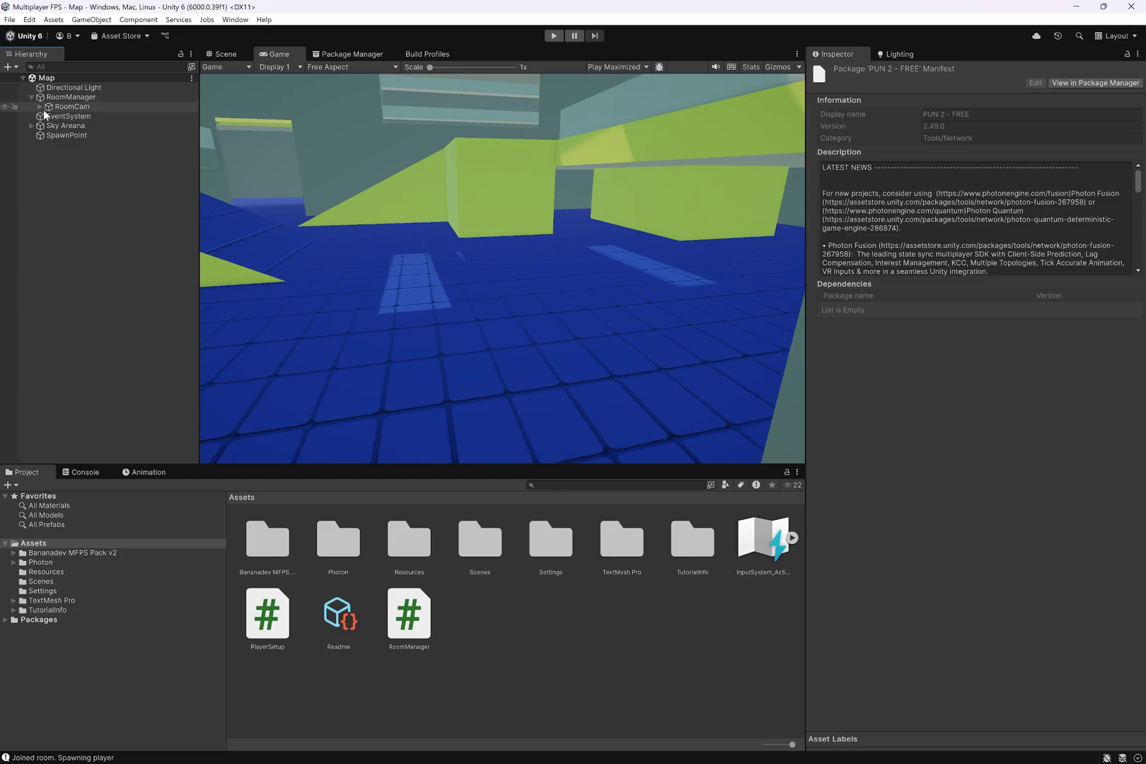
click(39, 107)
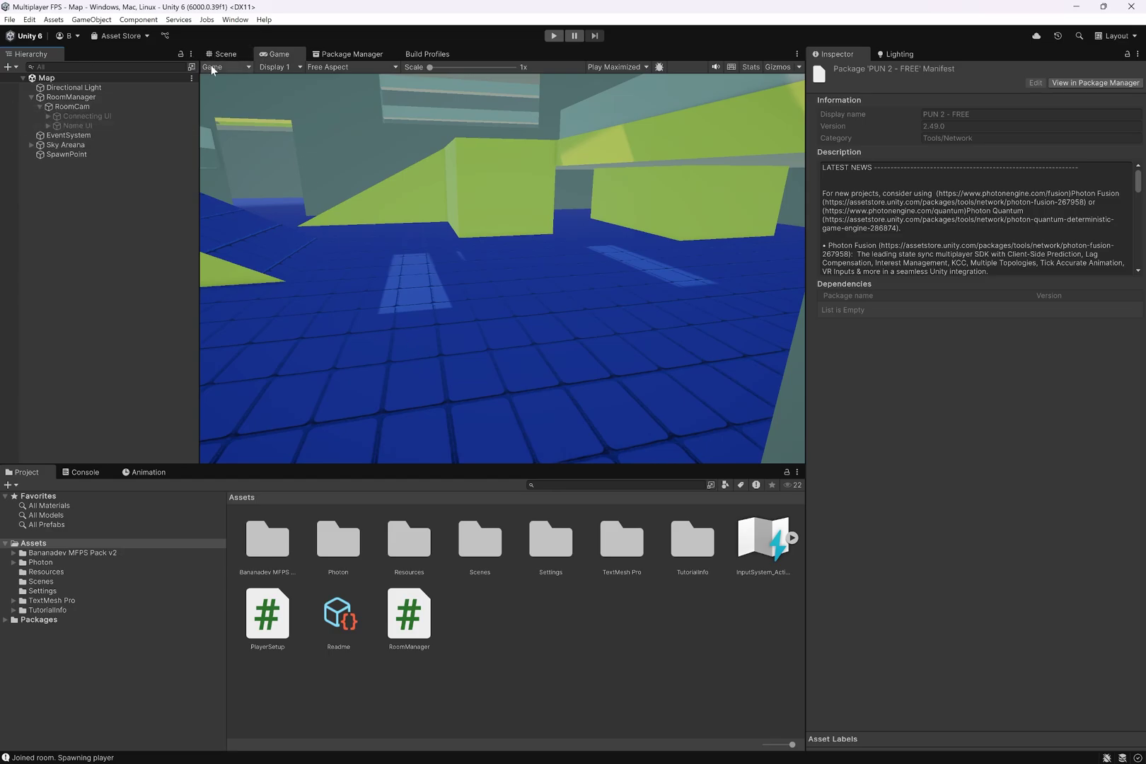
click(225, 53)
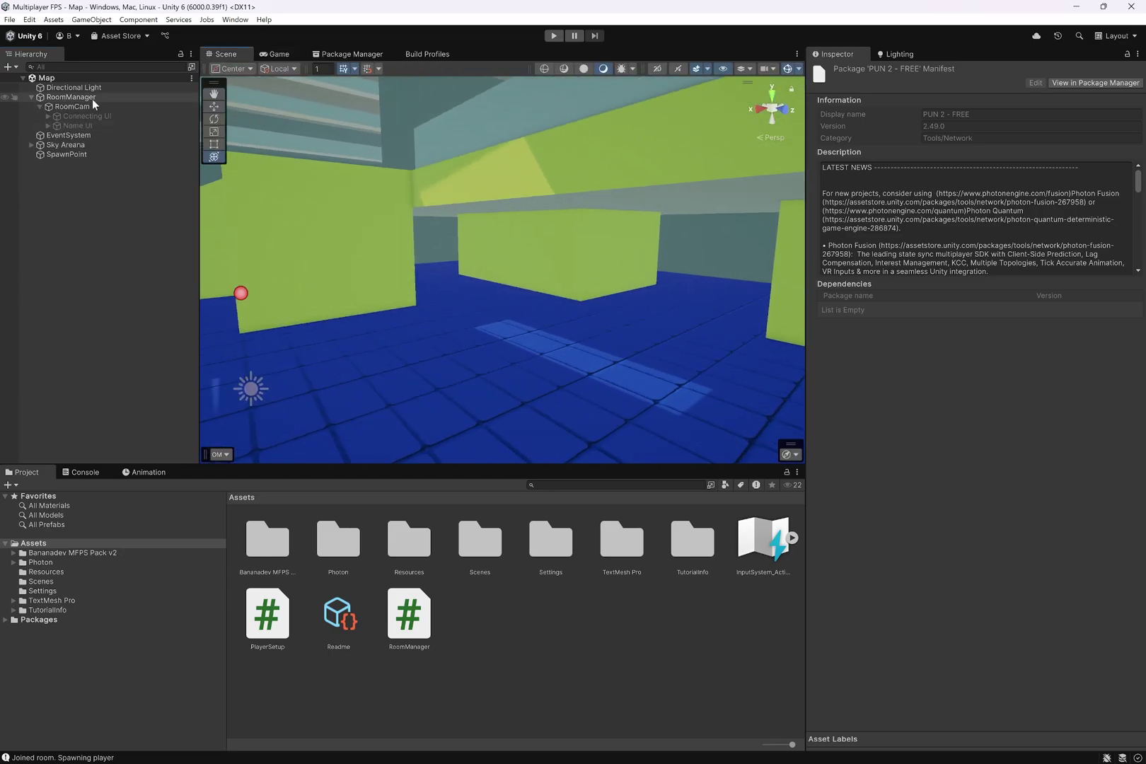
click(277, 55)
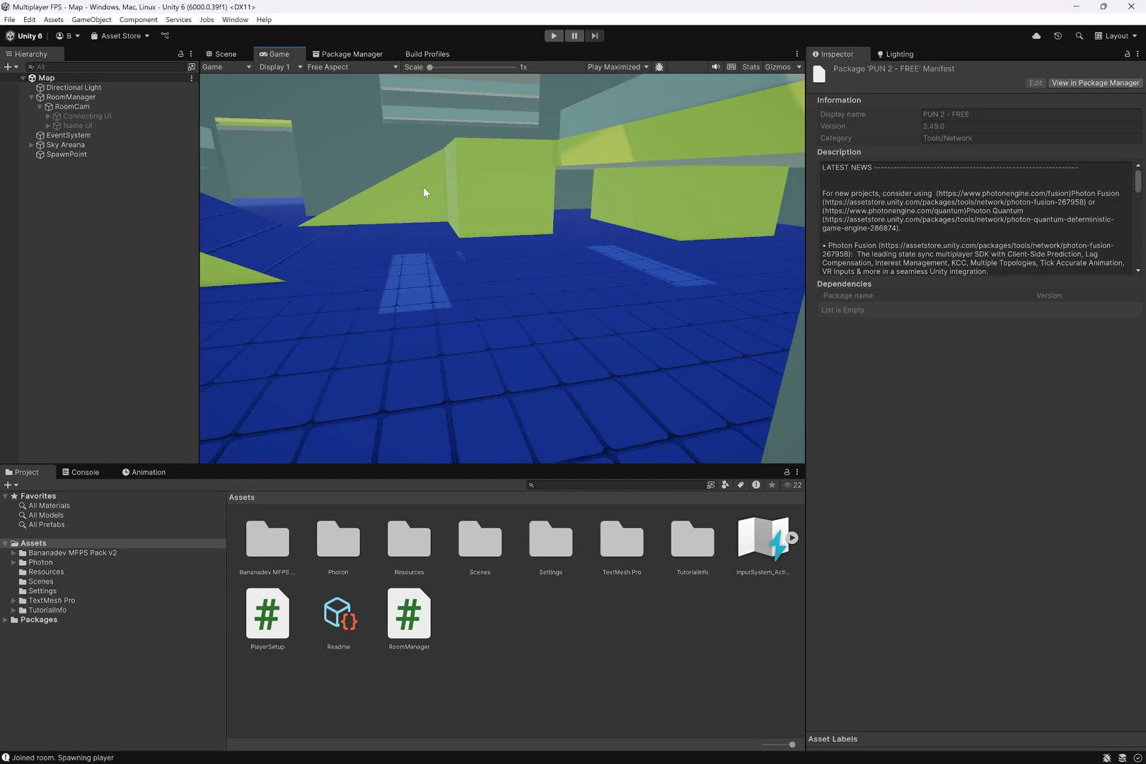
Step: Preview the Connecting UI and Name UI canvases by activating and deactivating each one in turn
click(79, 114)
key(alt+shift+a)
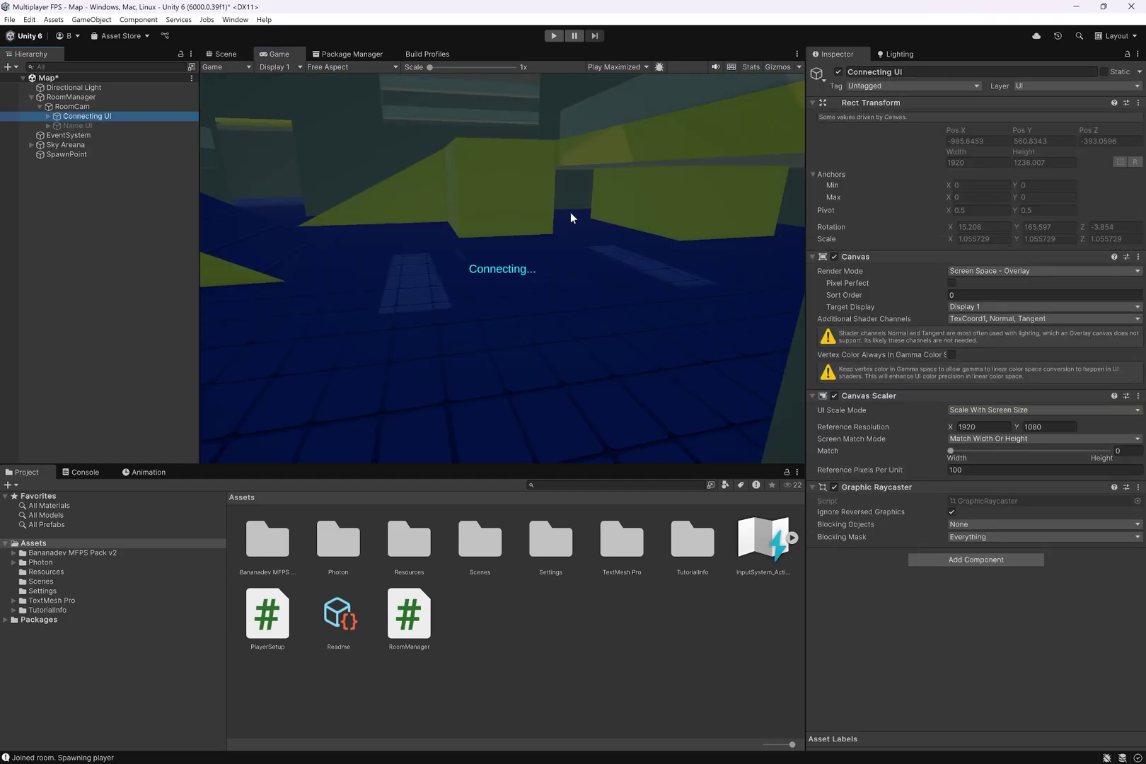
key(alt+shift+a)
click(94, 126)
key(alt+shift+a)
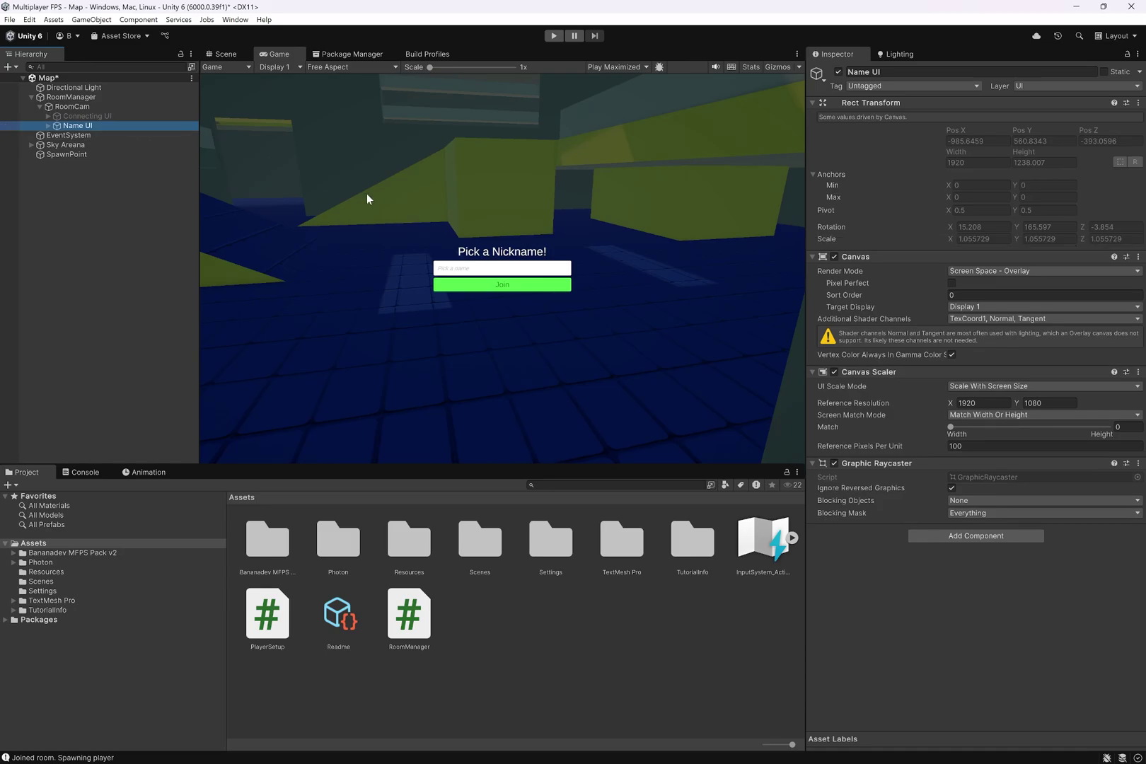
key(alt+shift+a)
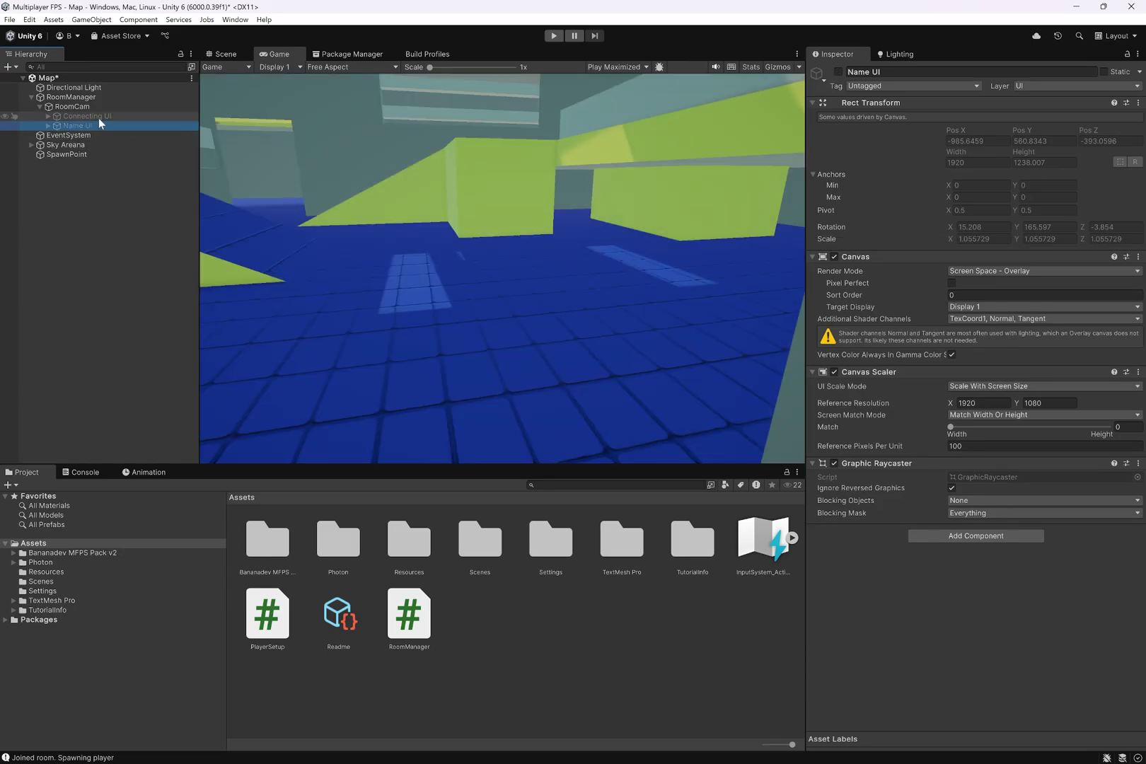
Step: Activate the Connecting UI canvas and inspect its parent objects RoomCam and RoomManager
click(99, 118)
key(alt+shift+a)
click(87, 110)
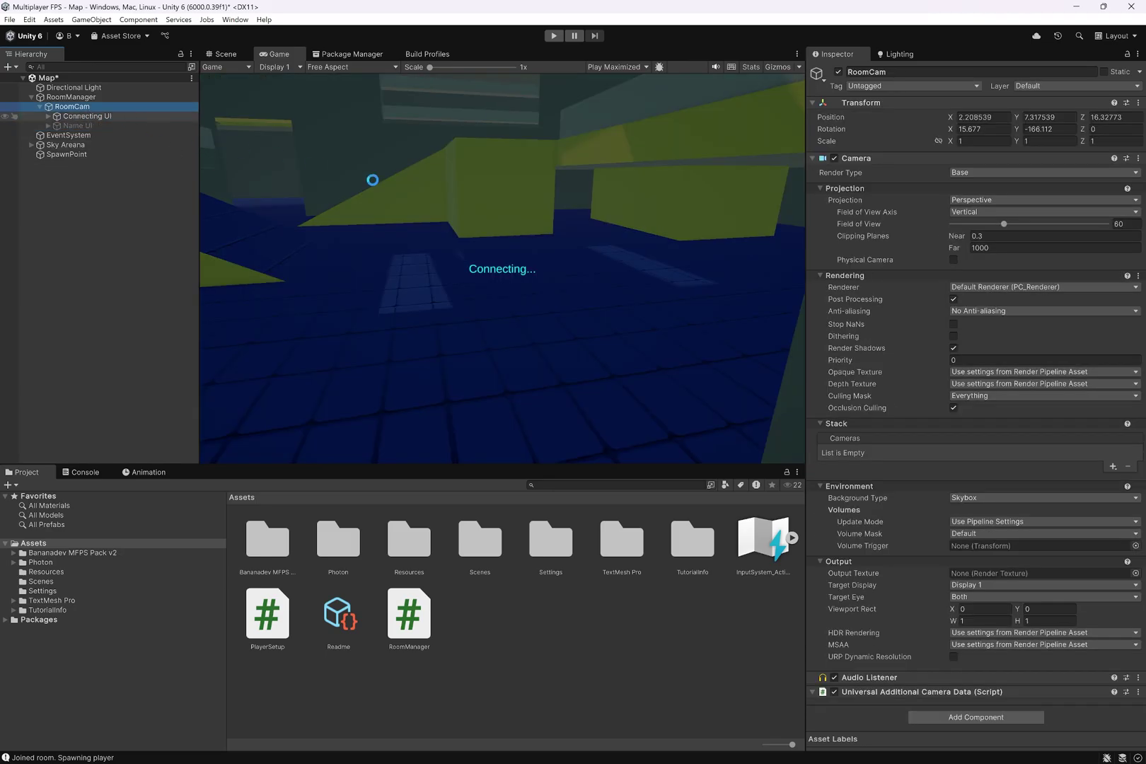
key(ctrl+s)
click(78, 99)
Step: Deactivate the Connecting UI canvas and activate the Name UI canvas under RoomCam
click(98, 116)
key(alt+shift+a)
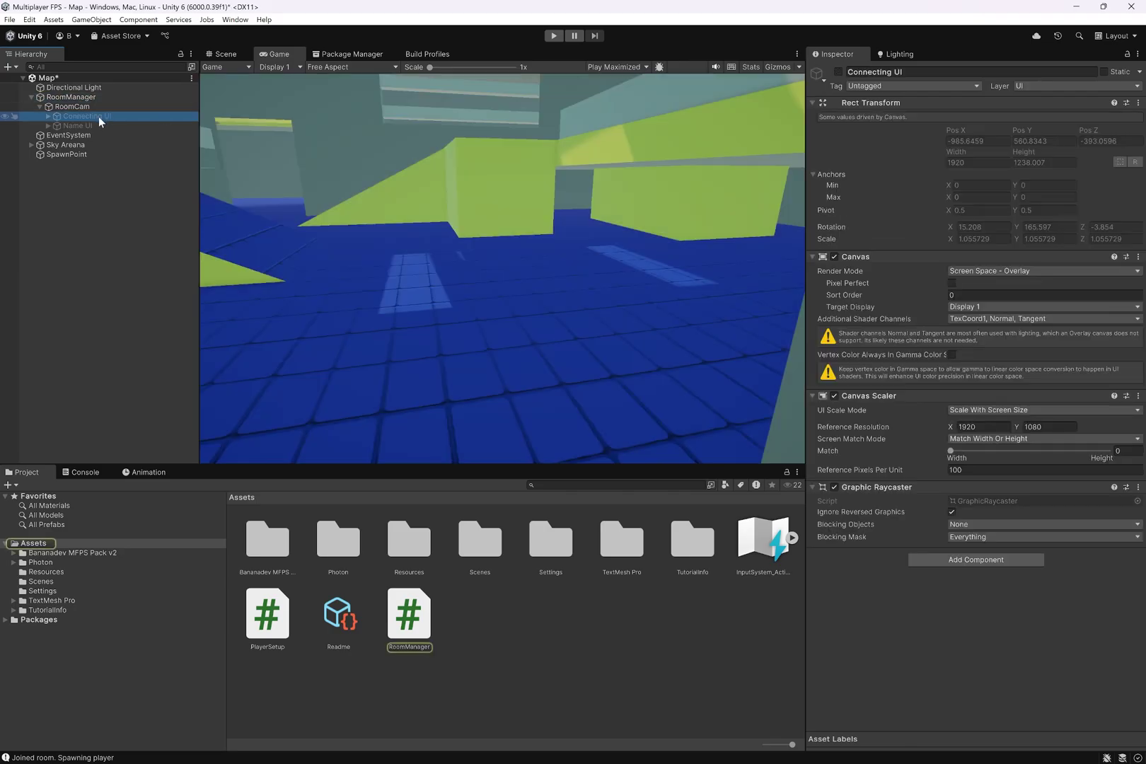
click(95, 125)
key(alt+shift+a)
Step: Switch to the code editor and add the comment "// chose a name" at the start of RoomManager's Start method
key(alt+Tab)
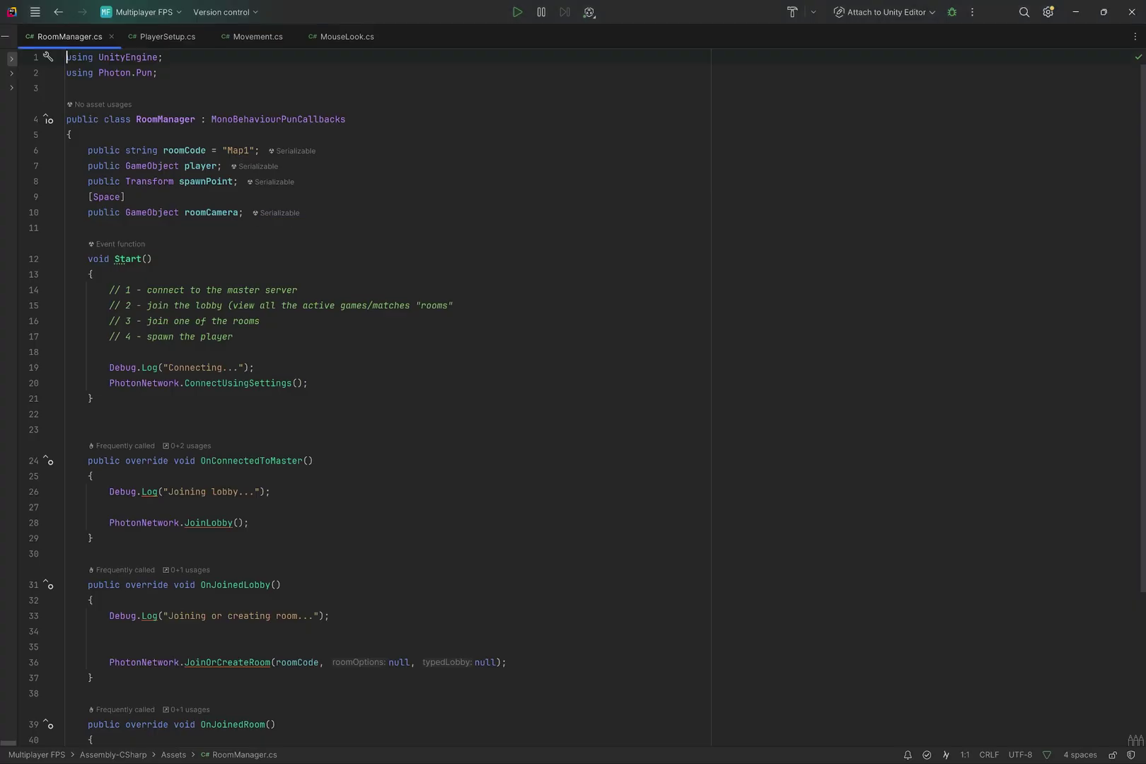
click(93, 275)
key(Return)
key(Return)
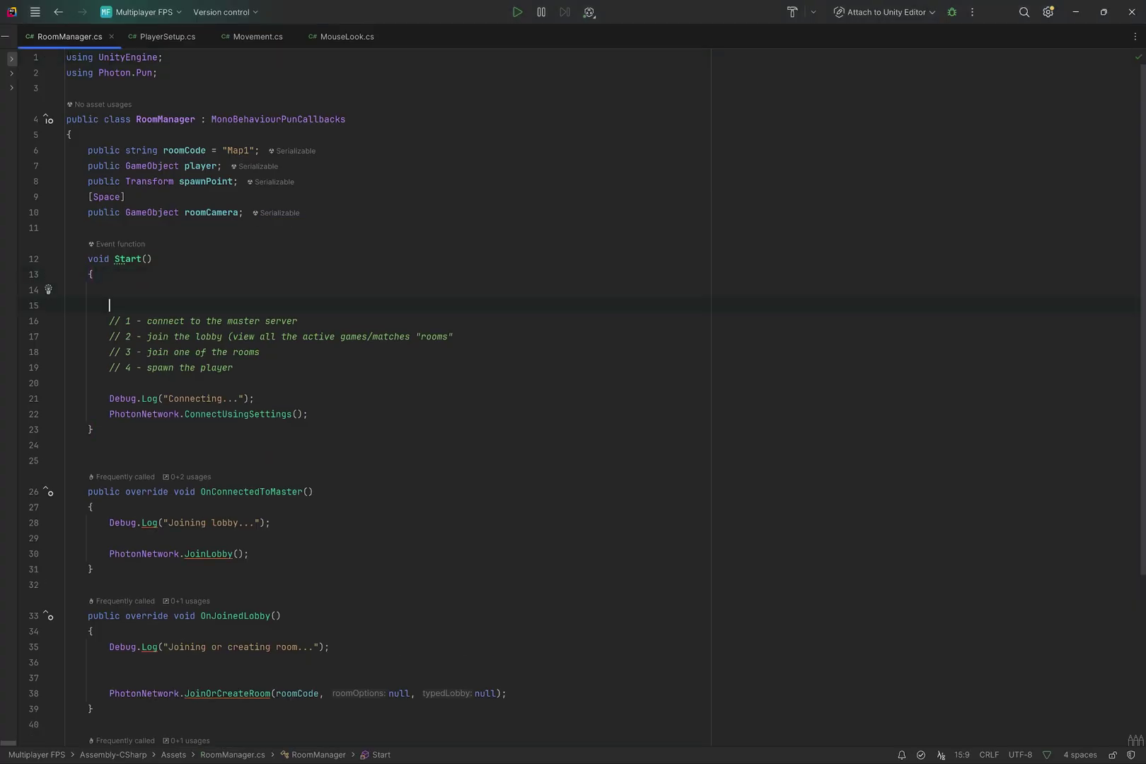
text(// chose a name)
key(Down)
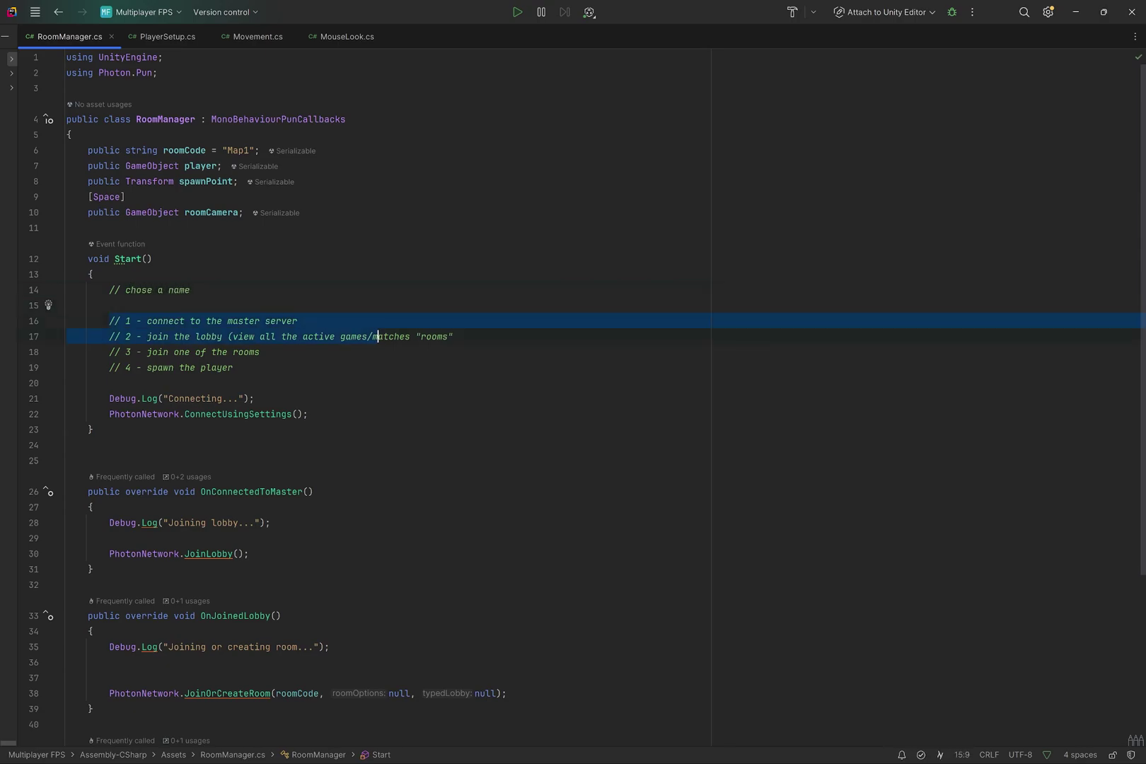
drag(111, 336, 453, 336)
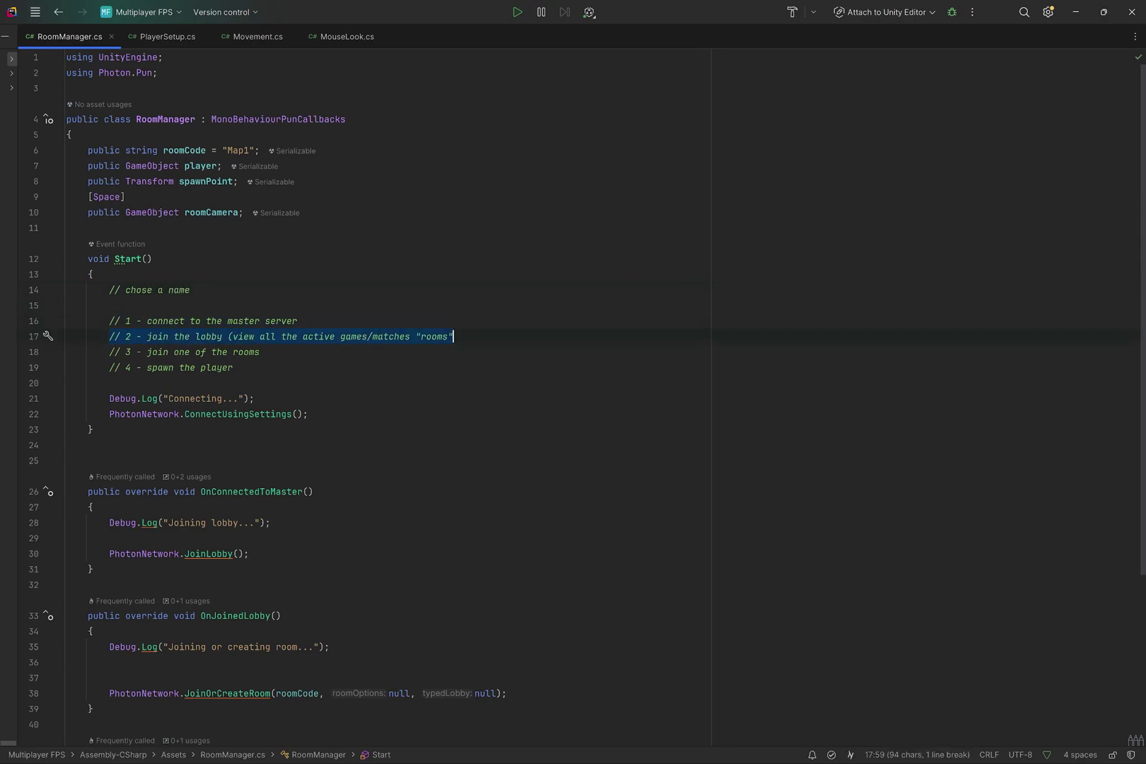
triple_click(195, 352)
scroll(195, 351, down, 4)
scroll(195, 352, up, 4)
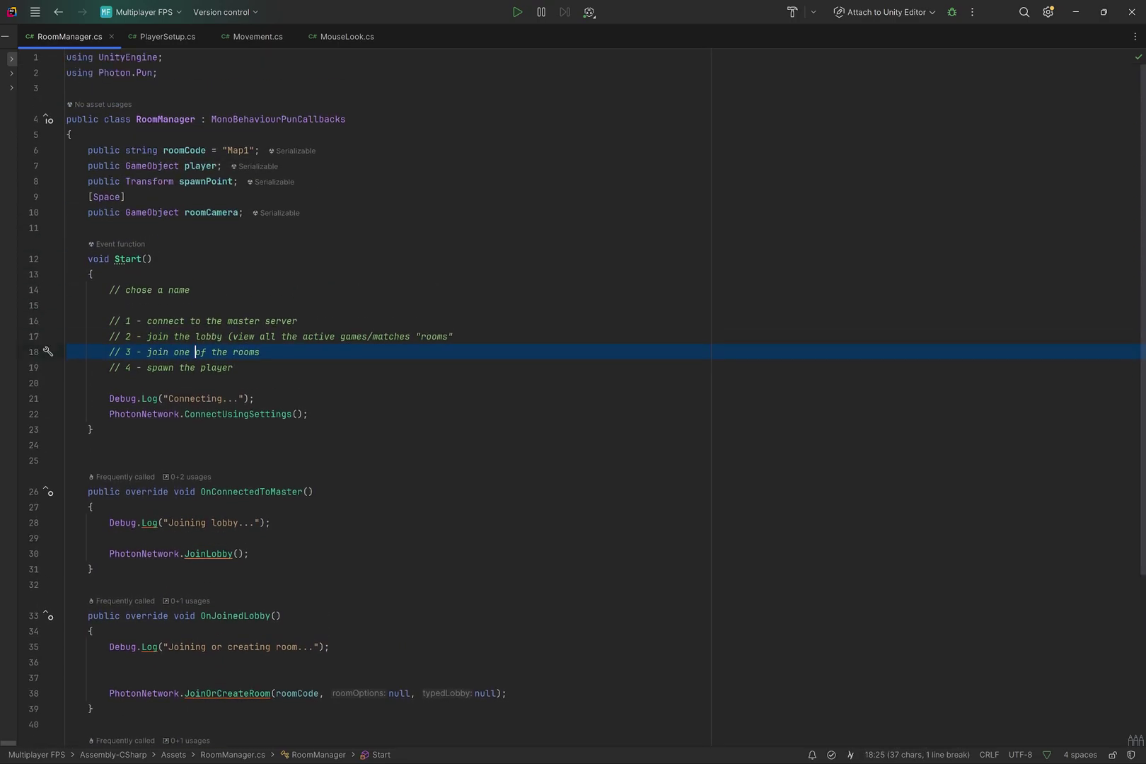
Step: Add an empty public void method ConnectToServer() below the Start method in RoomManager.cs
click(93, 429)
key(Return)
key(Return)
text(p)
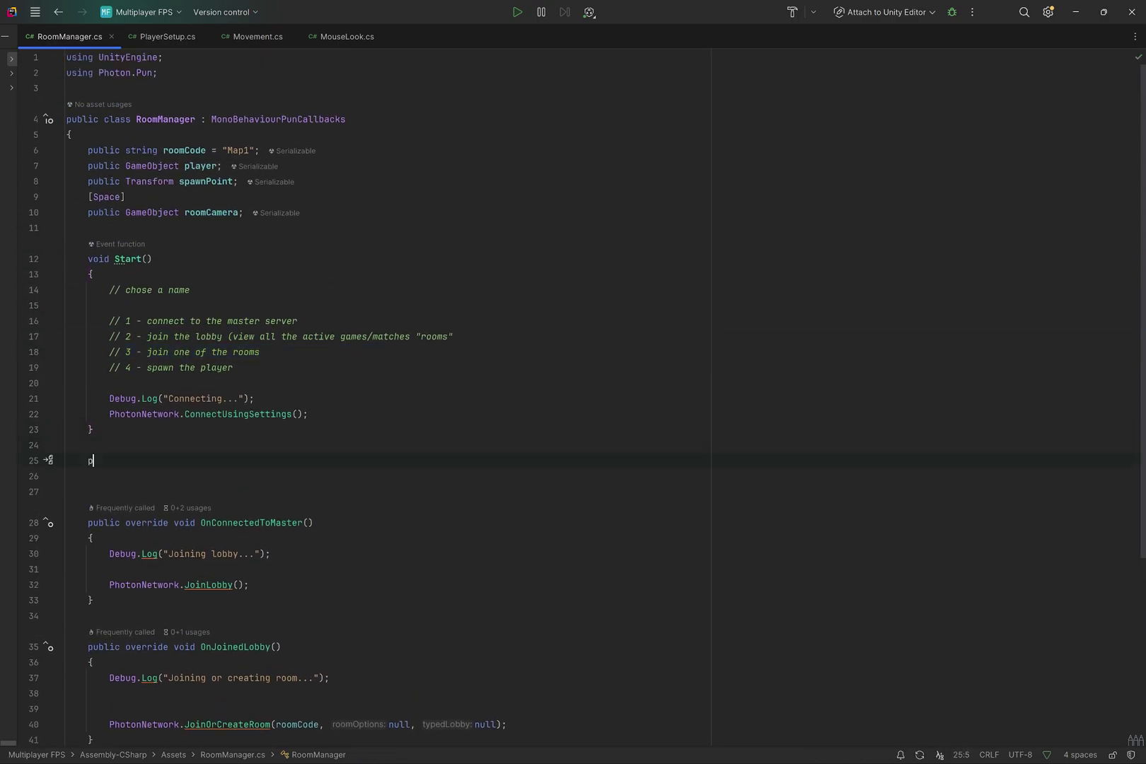
text(ublic voids)
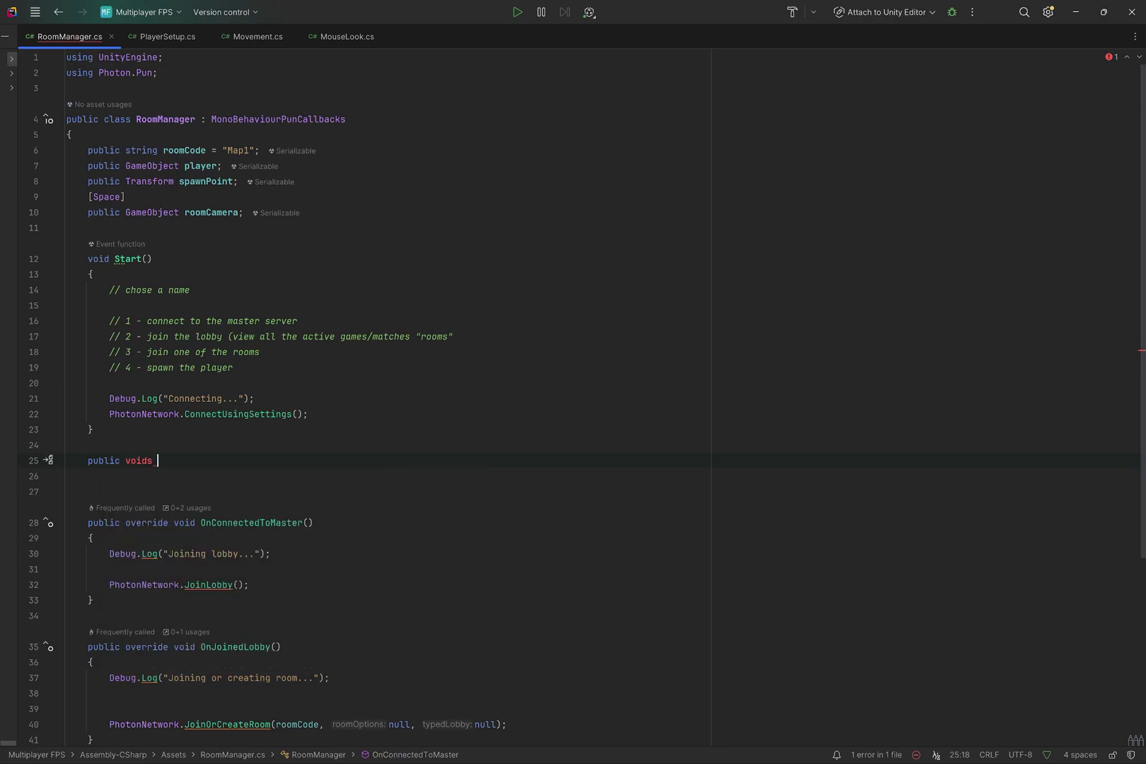
key(BackSpace)
key(BackSpace)
text(ConnectToSA)
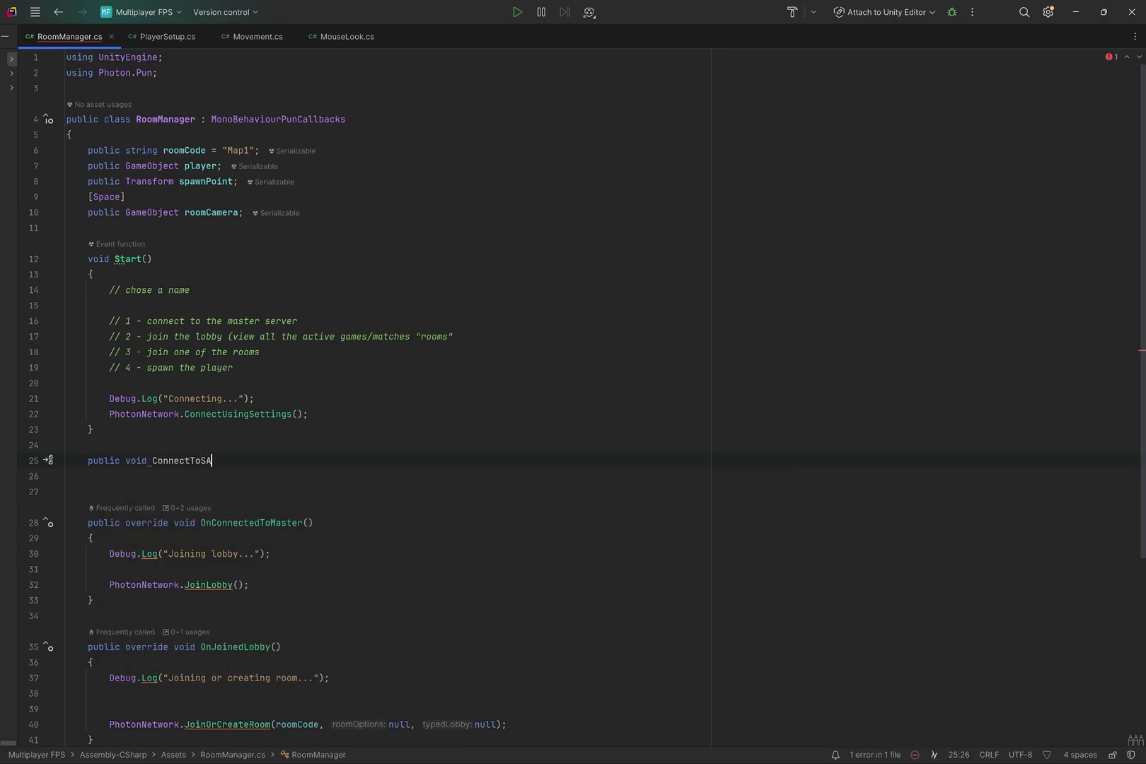
key(BackSpace)
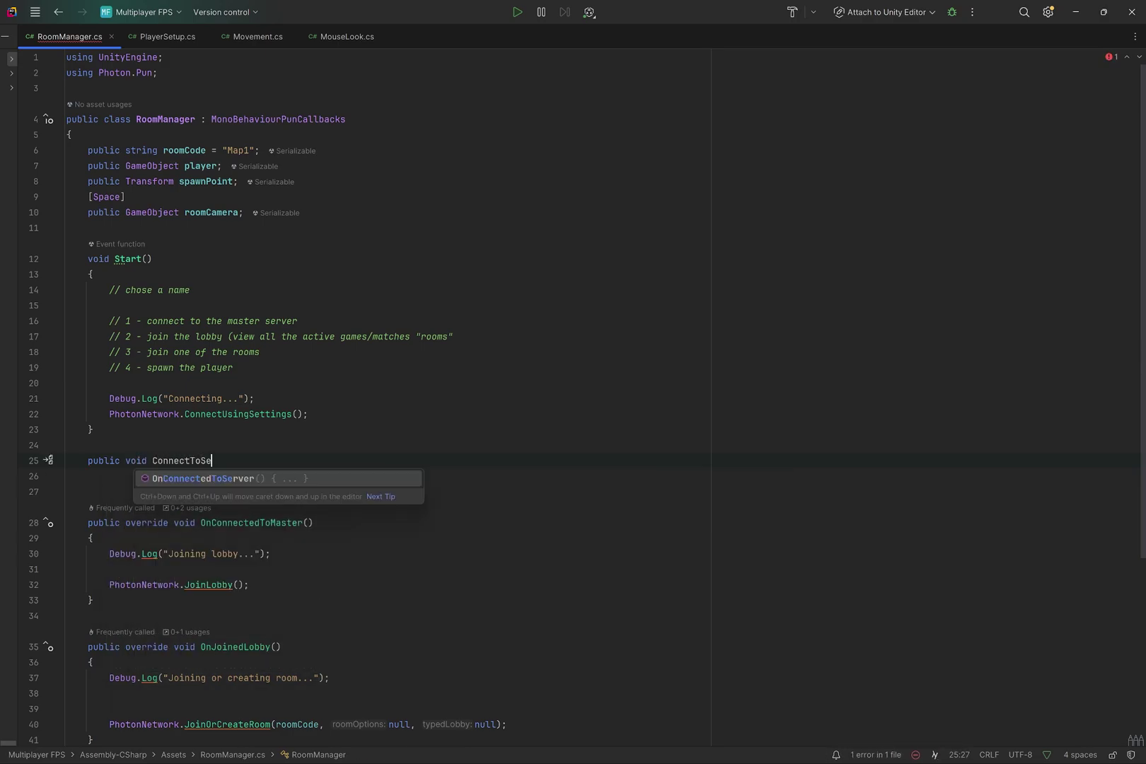
text(erver())
key(Return)
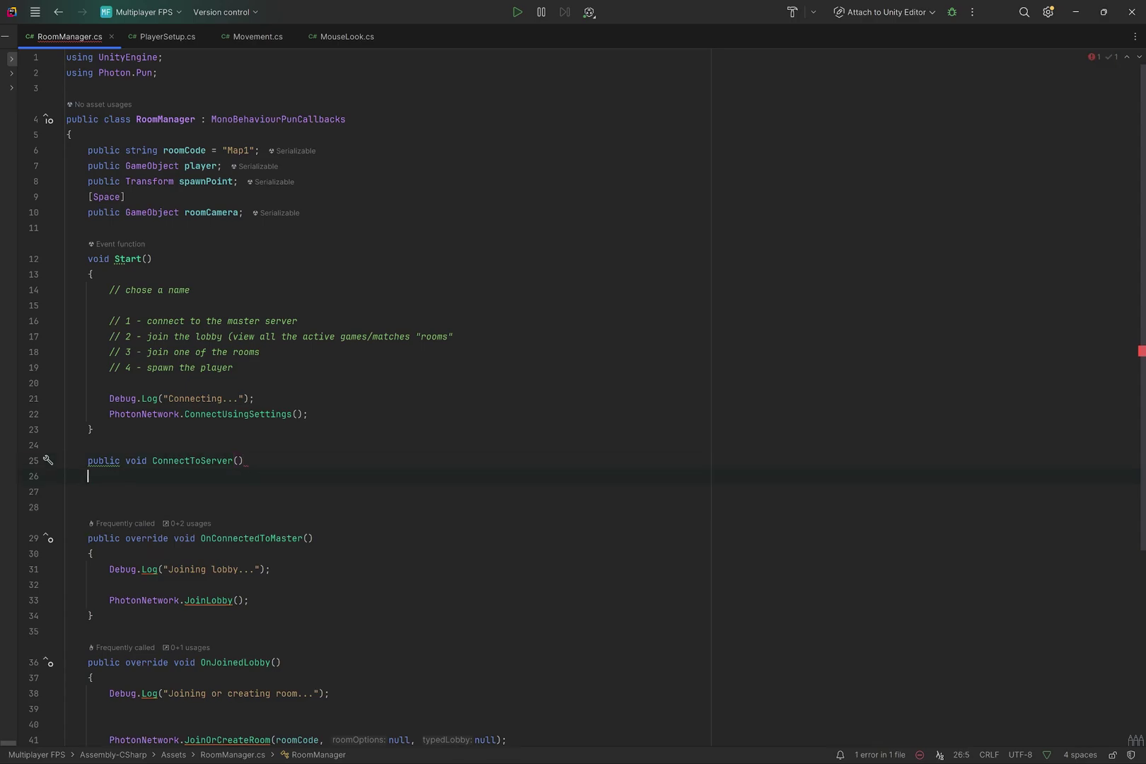
text({)
key(Return)
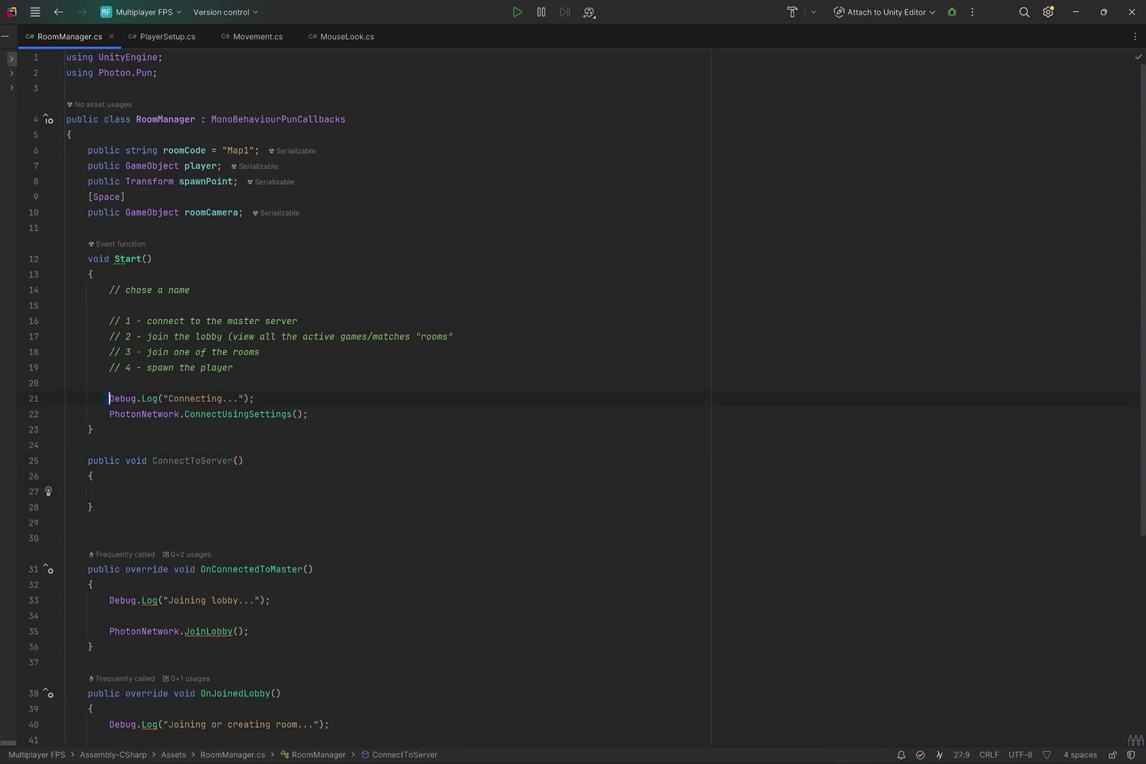
Step: Move the "Connecting..." Debug.Log and PhotonNetwork.ConnectUsingSettings() lines from Start into ConnectToServer
drag(109, 398, 307, 414)
key(ctrl+x)
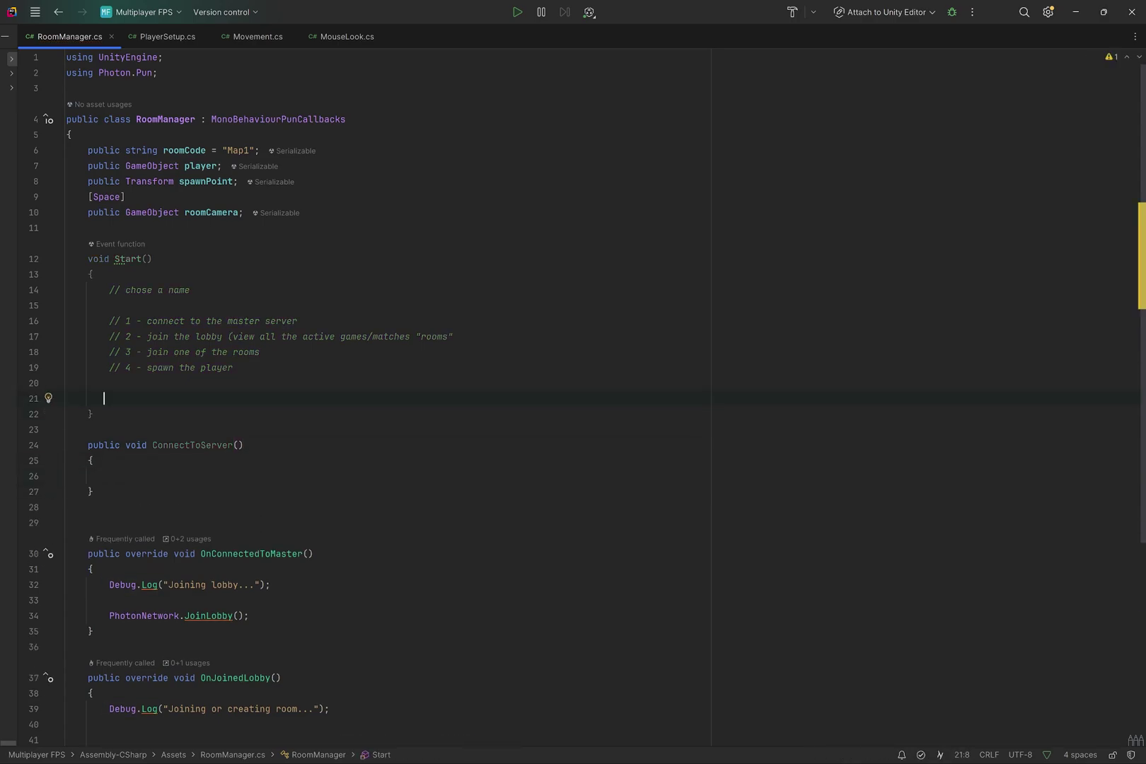
click(109, 476)
key(ctrl+v)
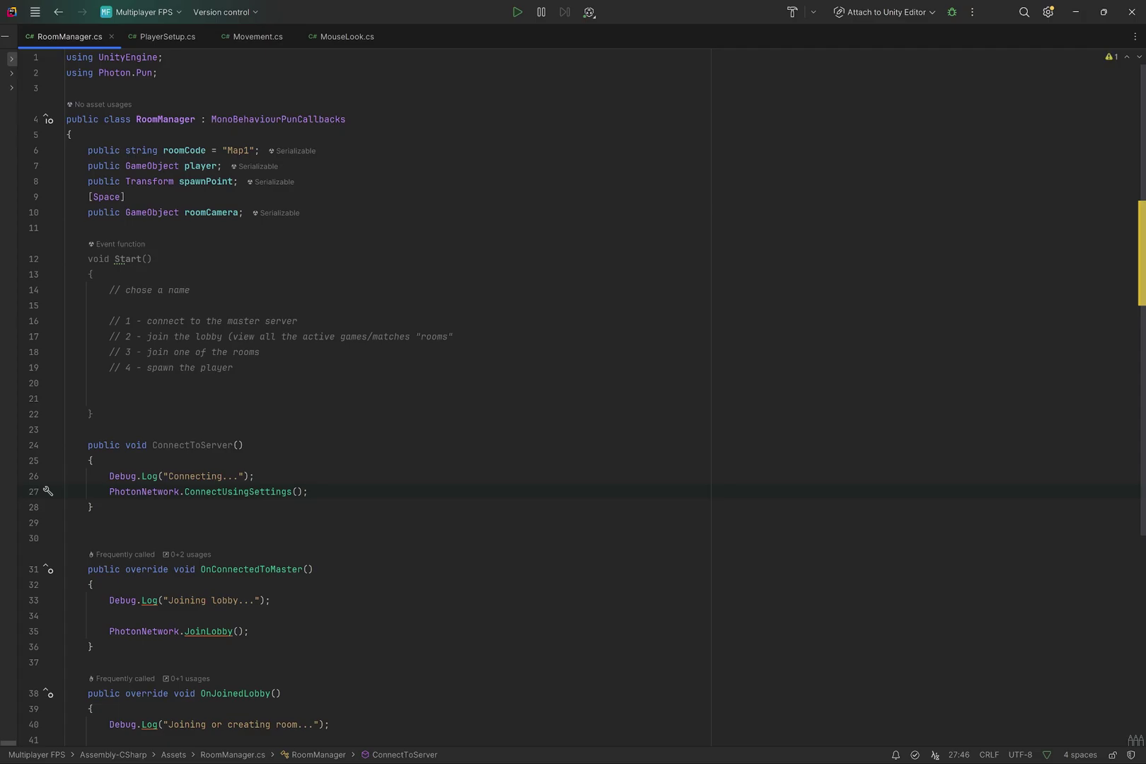
key(alt+Tab)
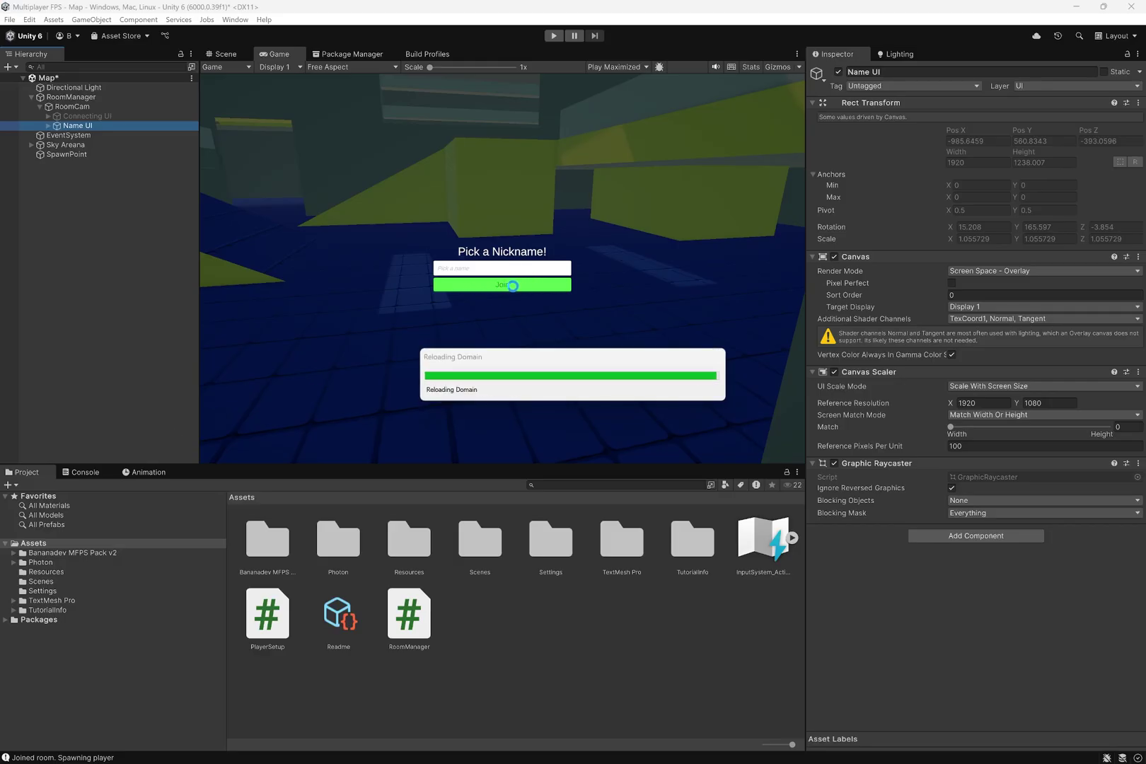
key(alt+Tab)
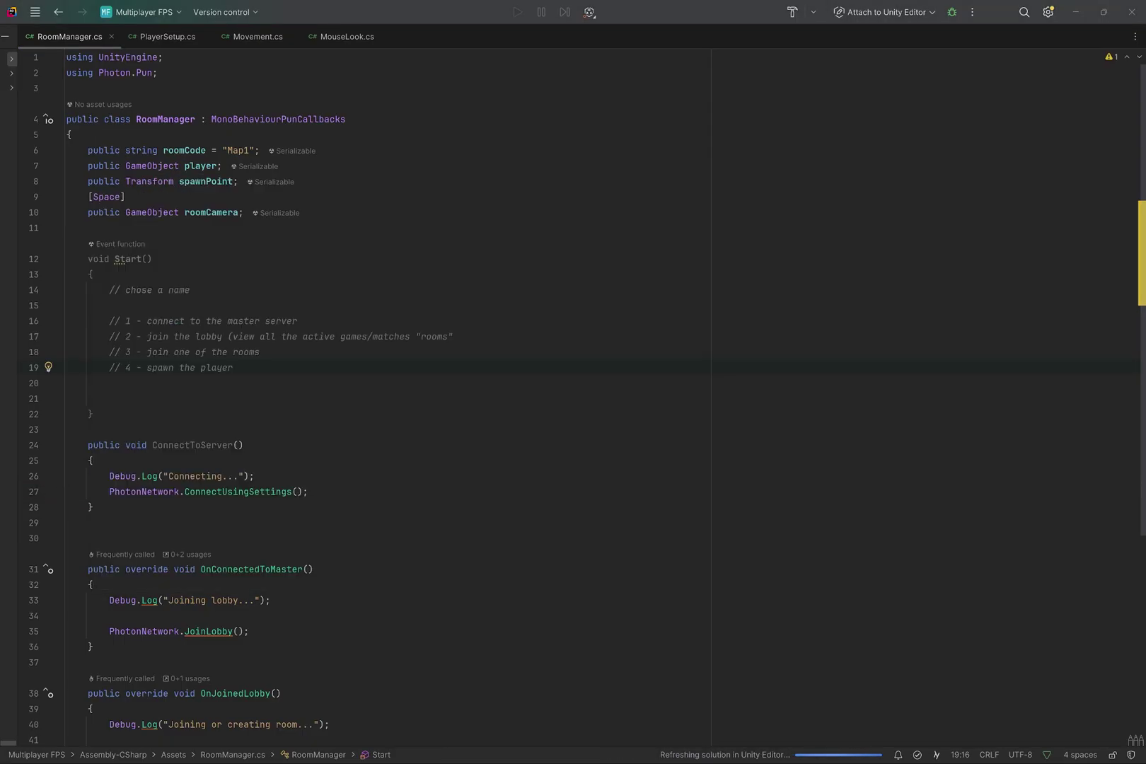
key(alt+Tab)
click(553, 294)
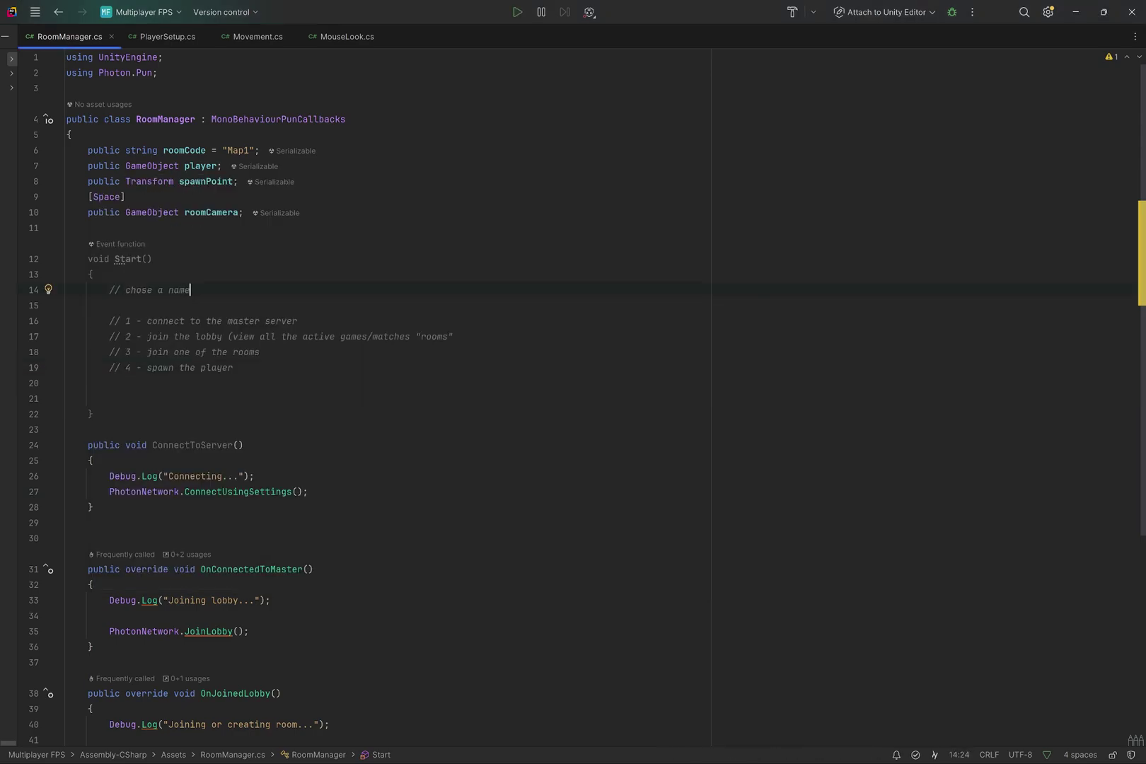
Step: Switch to the Unity editor, expand Name UI and select its InputField (TMP) child
key(alt+Tab)
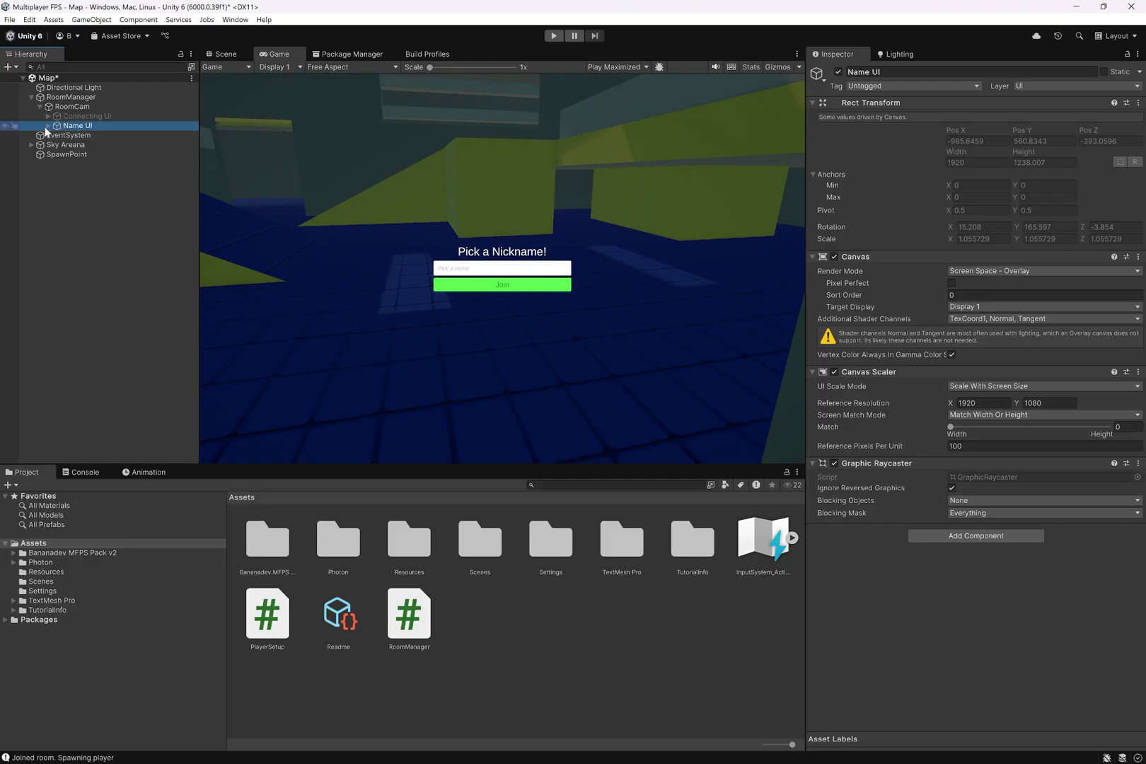
click(46, 126)
click(85, 154)
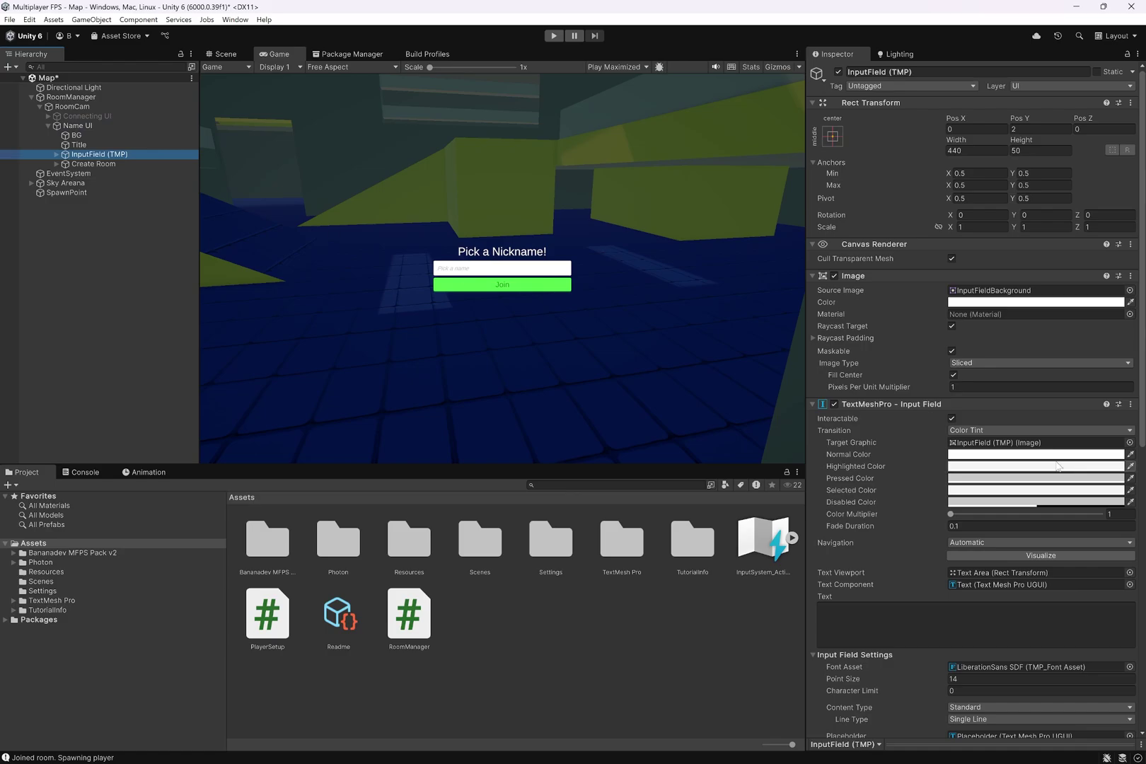
right_click(75, 153)
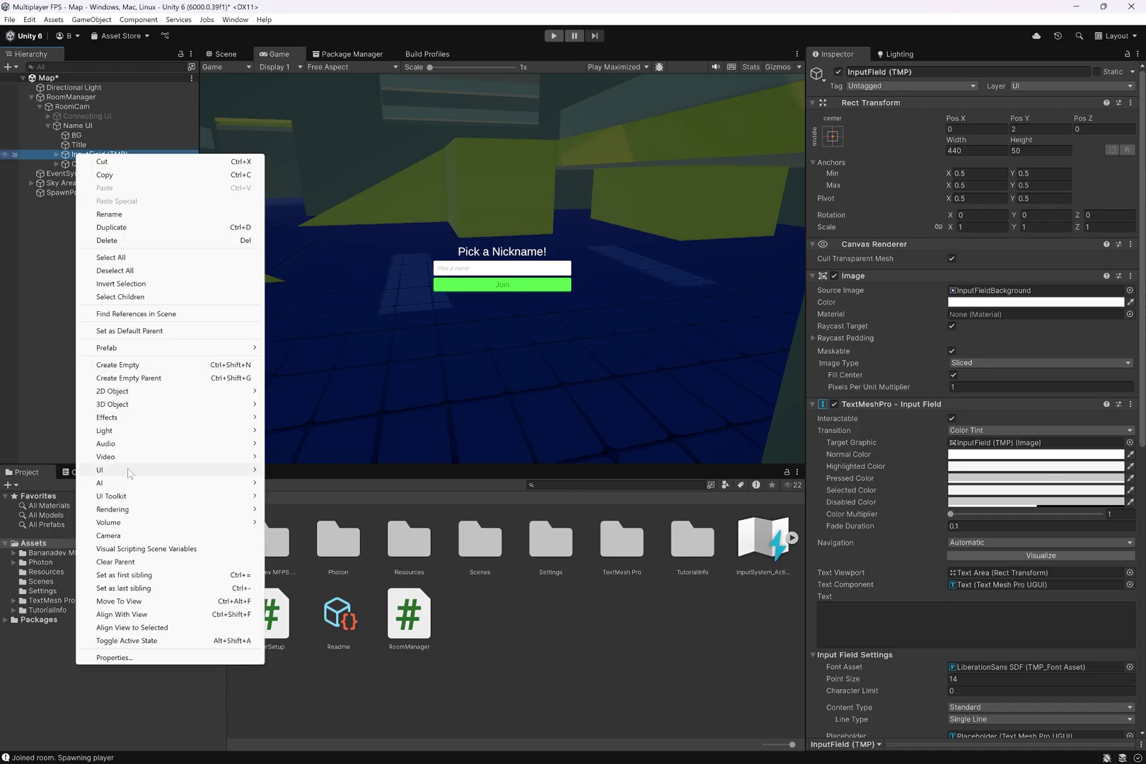
mouse_move(124, 471)
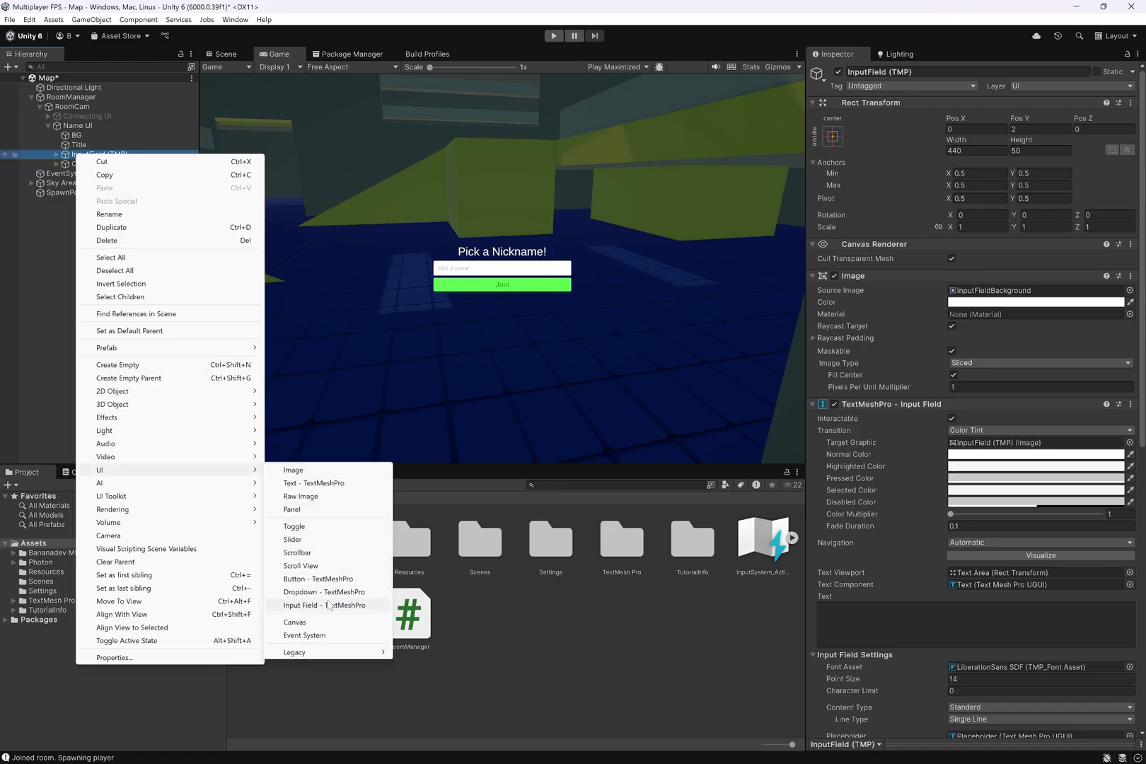
click(70, 147)
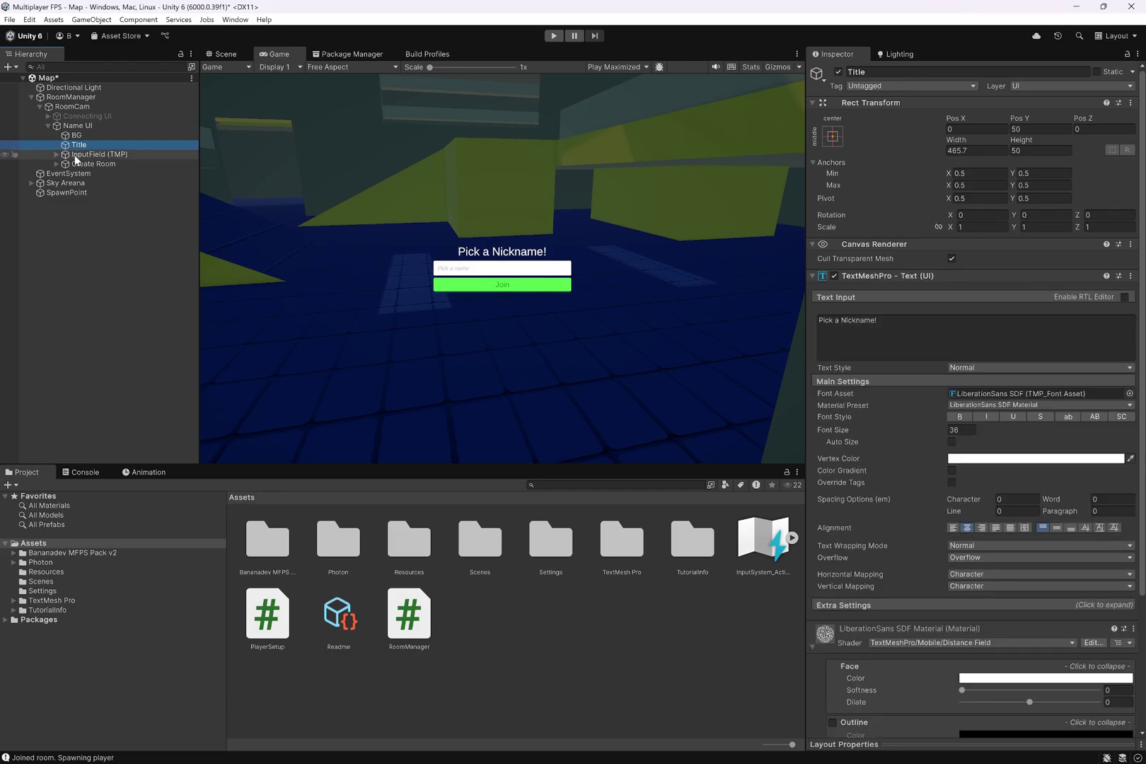
Step: Examine the Text value and On Value Changed event of InputField (TMP) under Name UI
click(75, 155)
scroll(878, 456, down, 6)
scroll(915, 453, down, 4)
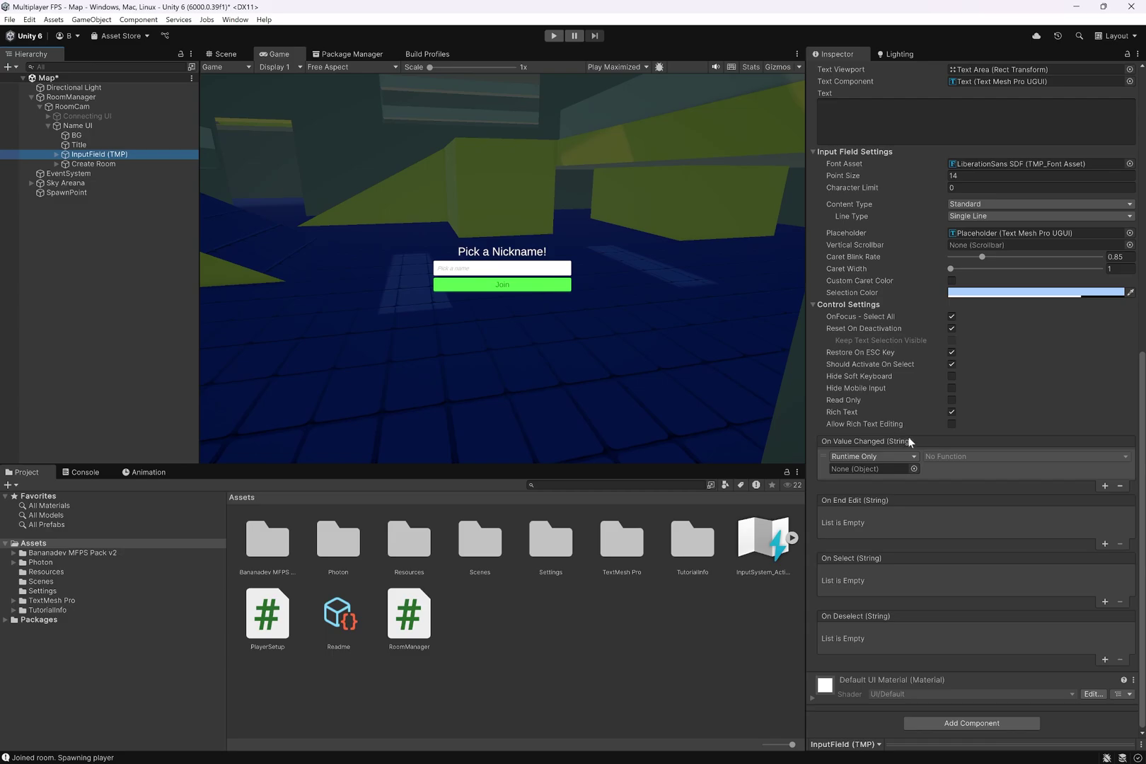
key(alt+Tab)
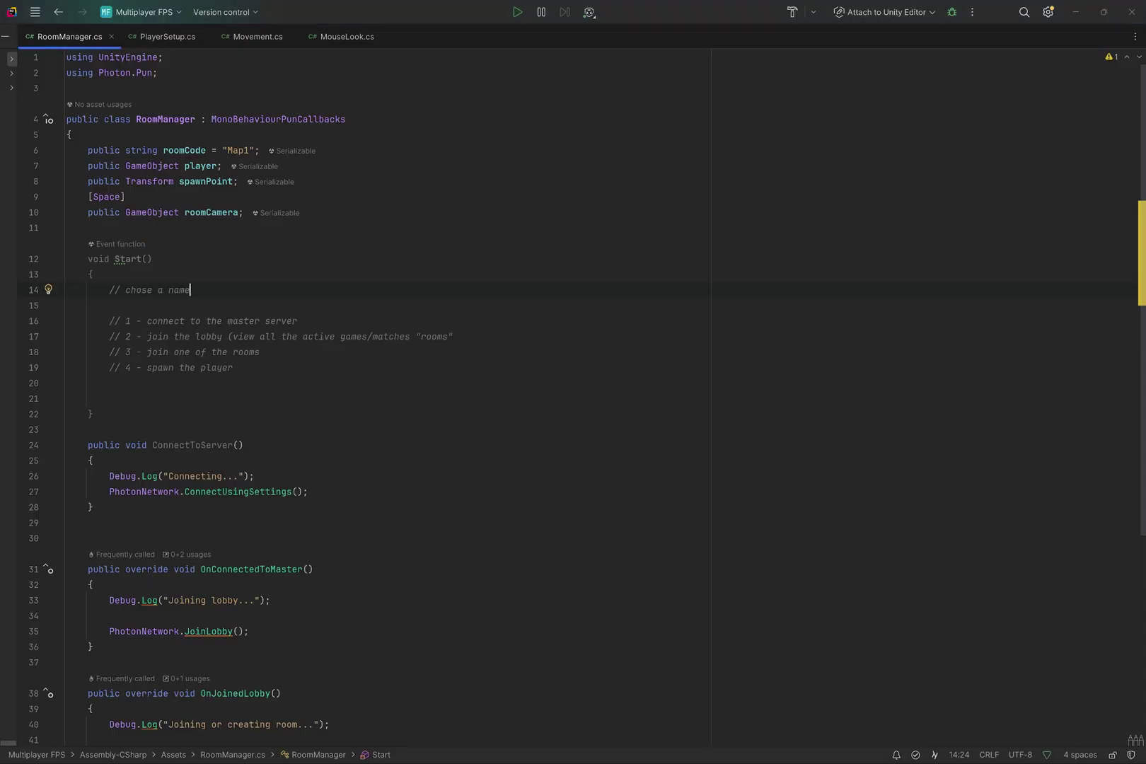
key(alt+Tab)
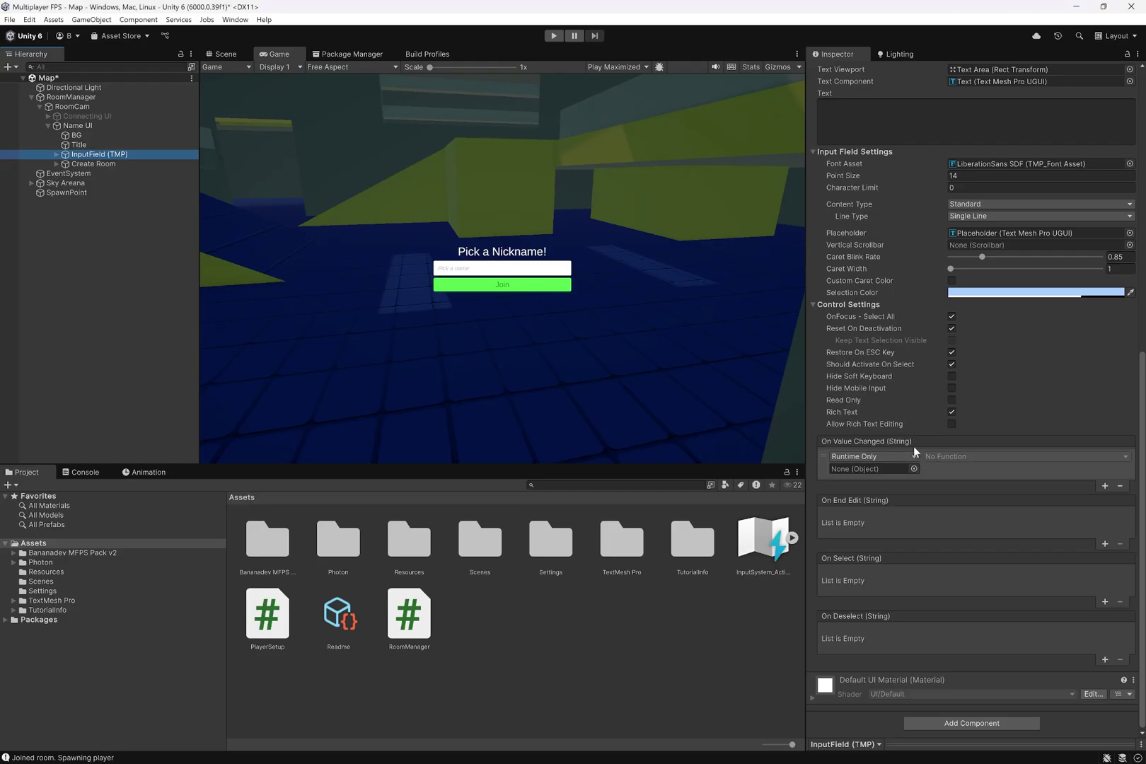
click(945, 125)
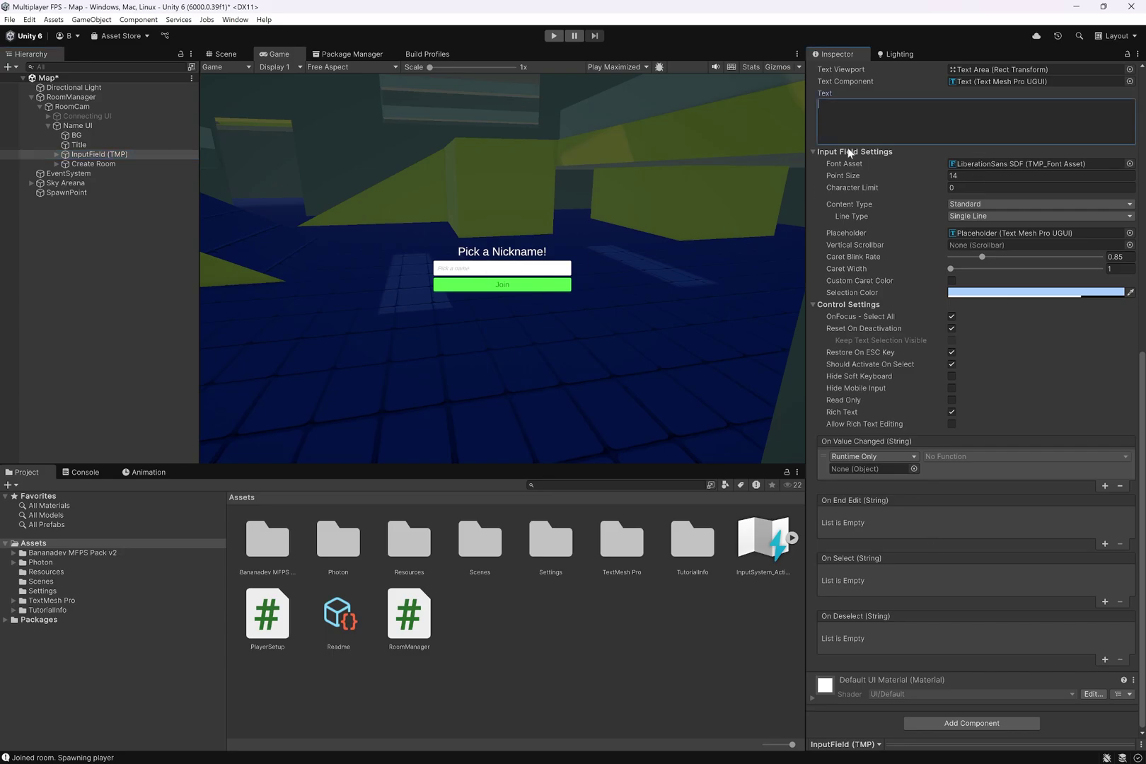
Step: Switch to the code editor and declare a private string variable currentName below roomCamera in RoomManager.cs
text(fsdfdsf)
key(alt+Tab)
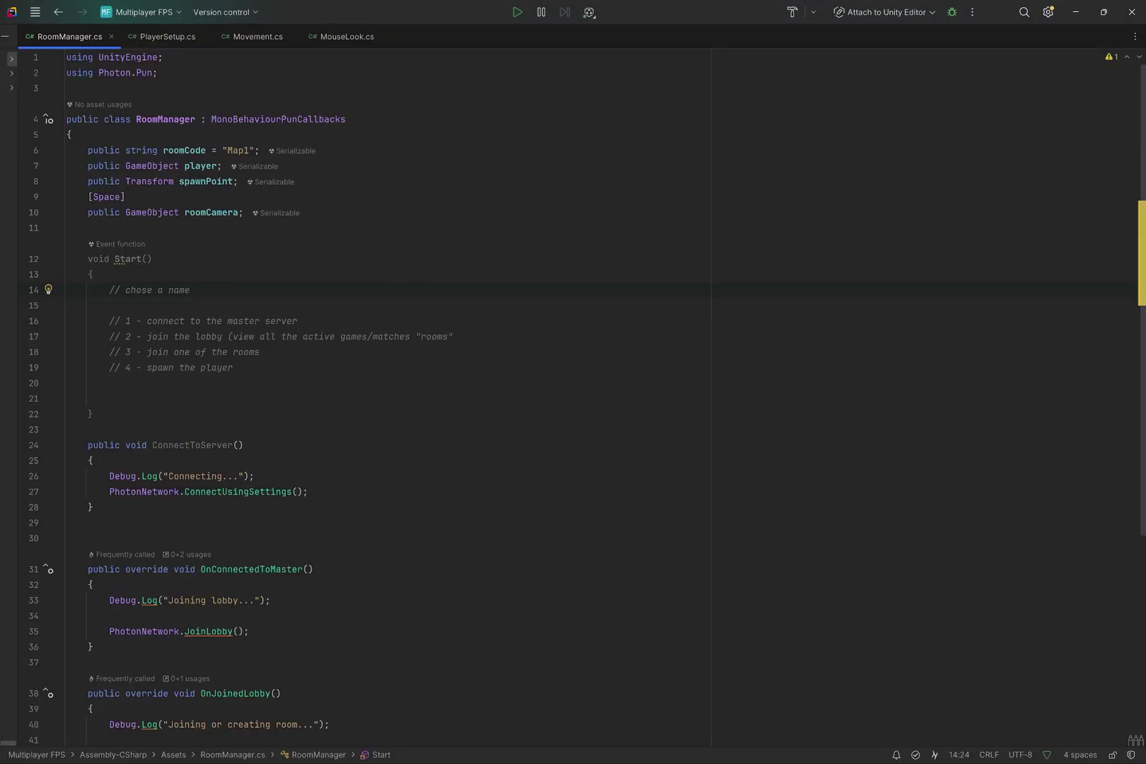
click(88, 228)
key(Return)
key(Return)
key(Up)
text(pri)
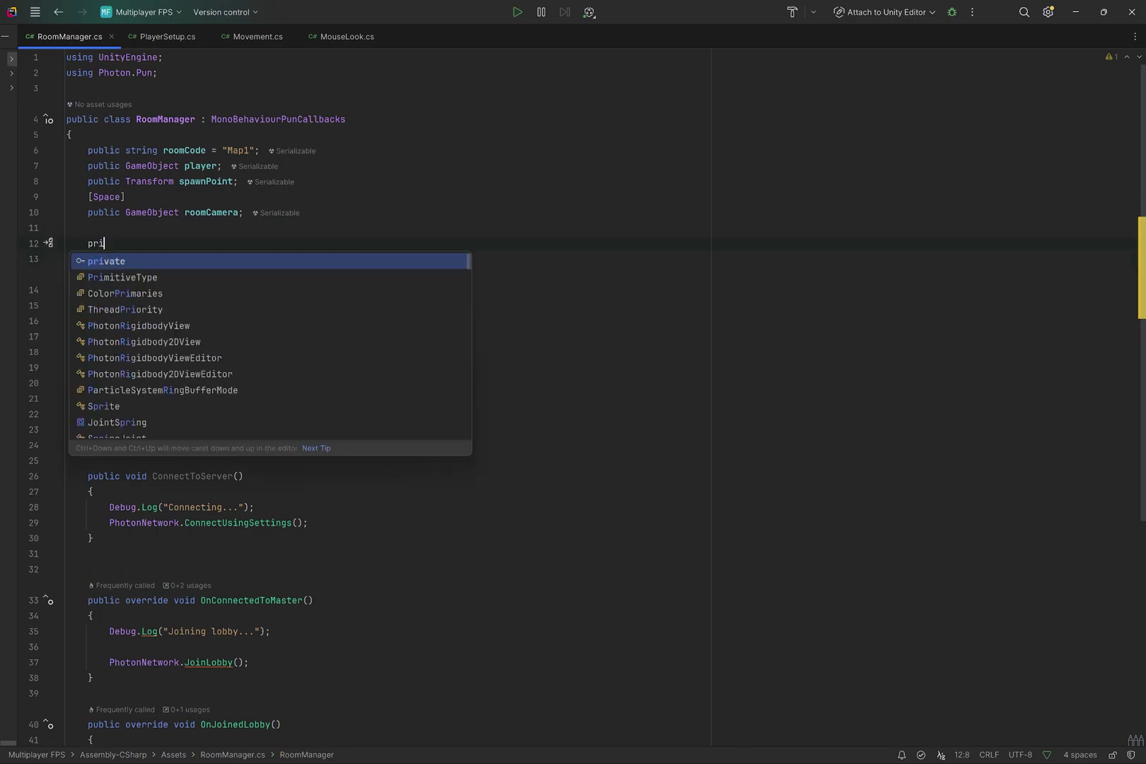
key(Return)
text(string curre)
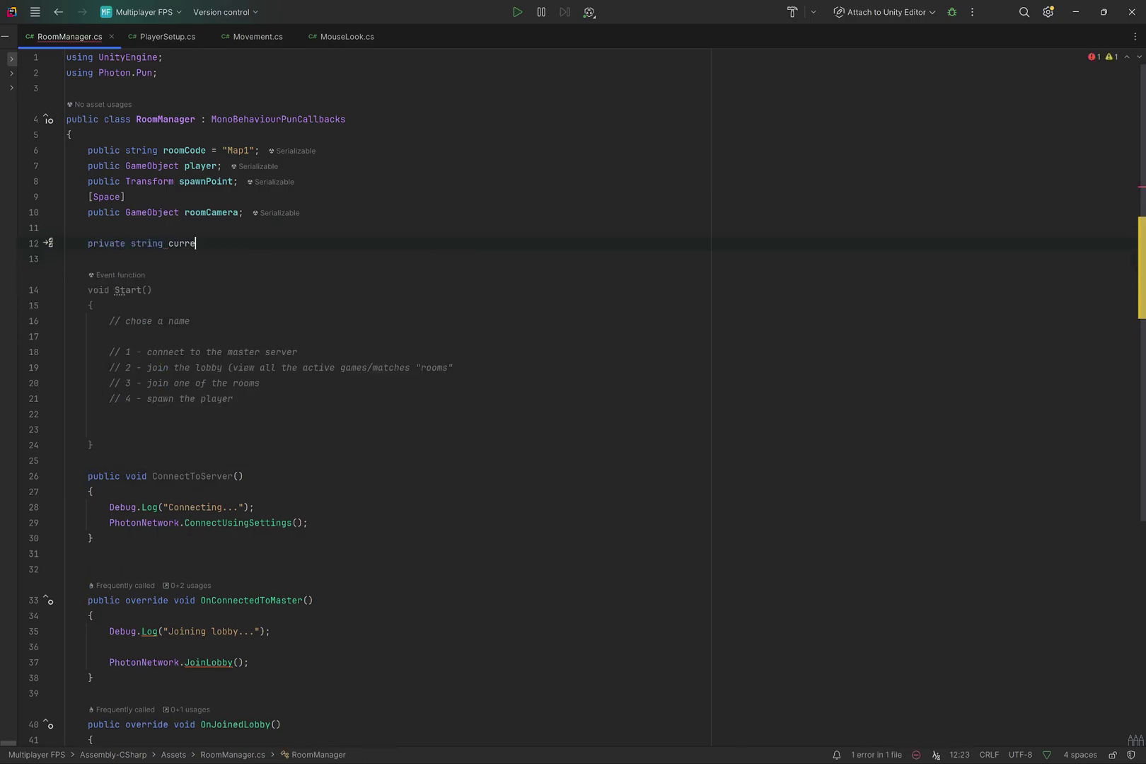
text(ntName;)
key(Return)
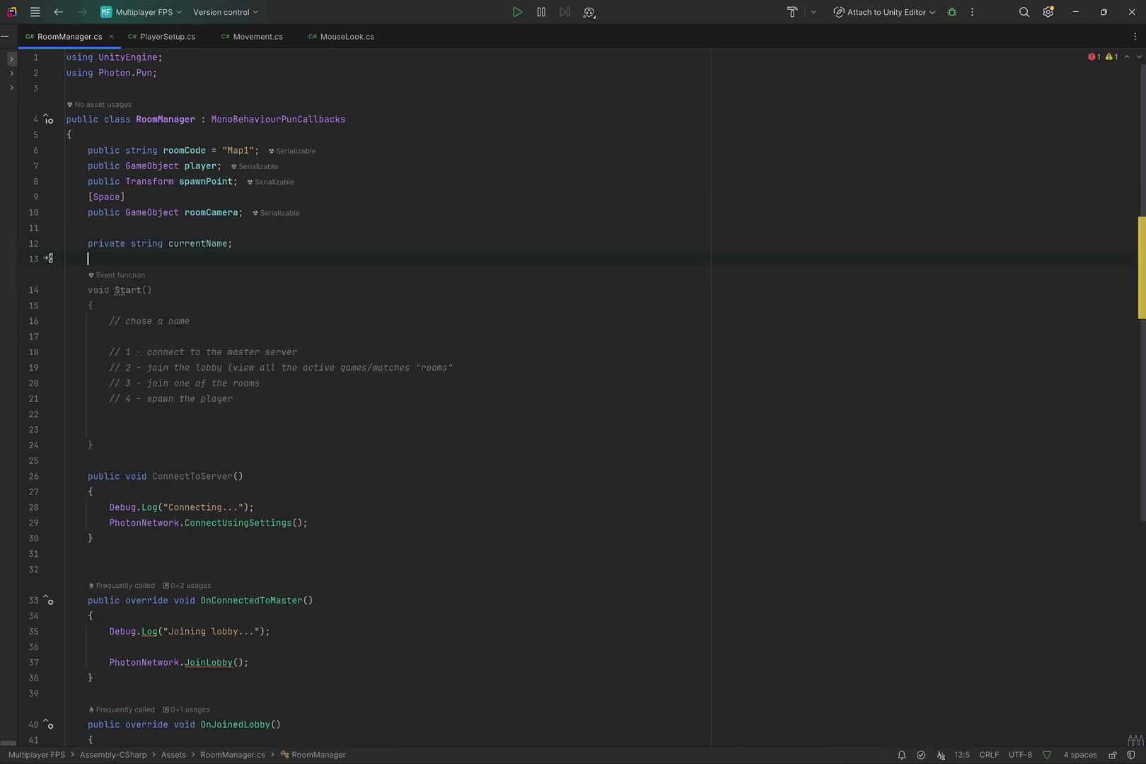
Step: Add an empty public void ChangeName(string _name) method between Start and ConnectToServer
click(109, 336)
click(93, 445)
key(Down)
key(Up)
key(alt+Tab)
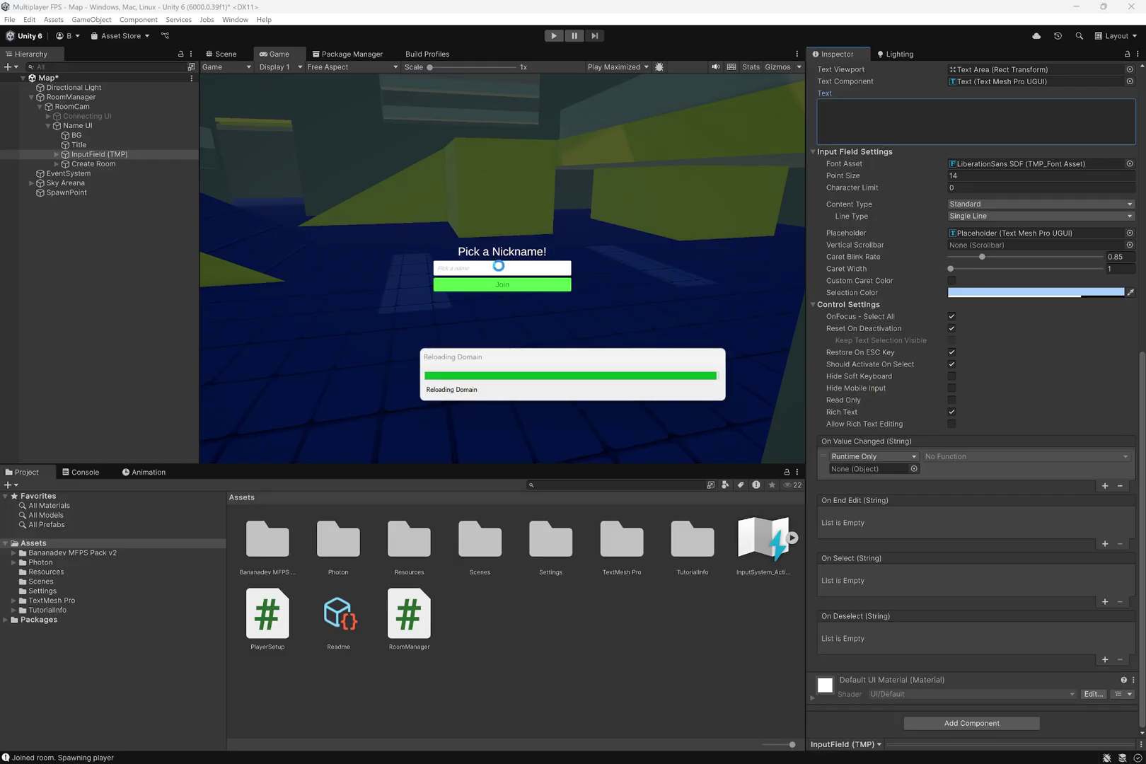
key(alt+Tab)
text(public )
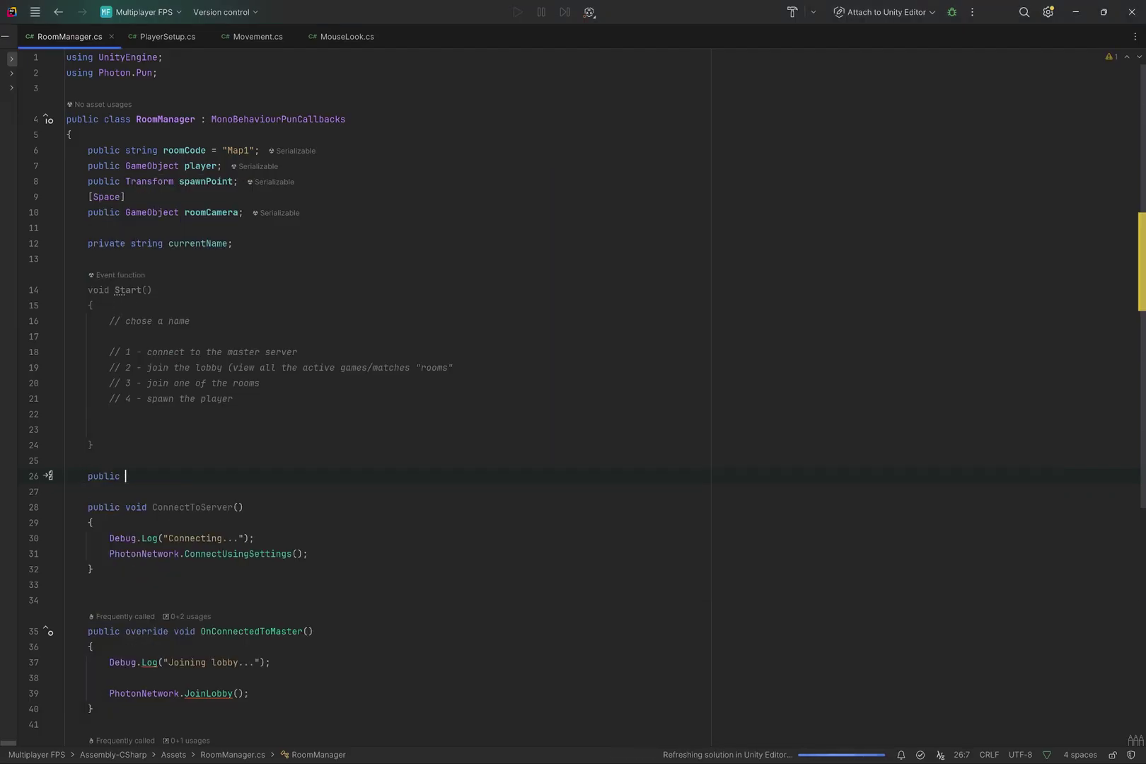
text(void Cha)
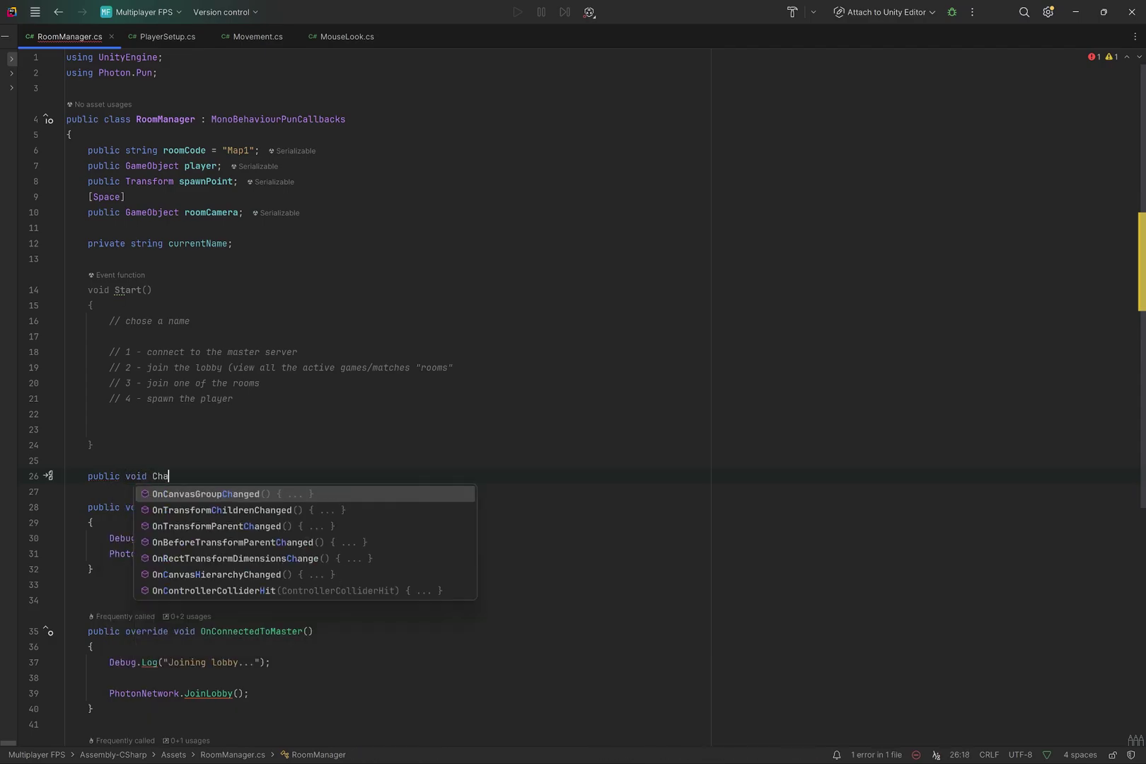
text(ngeName(str)
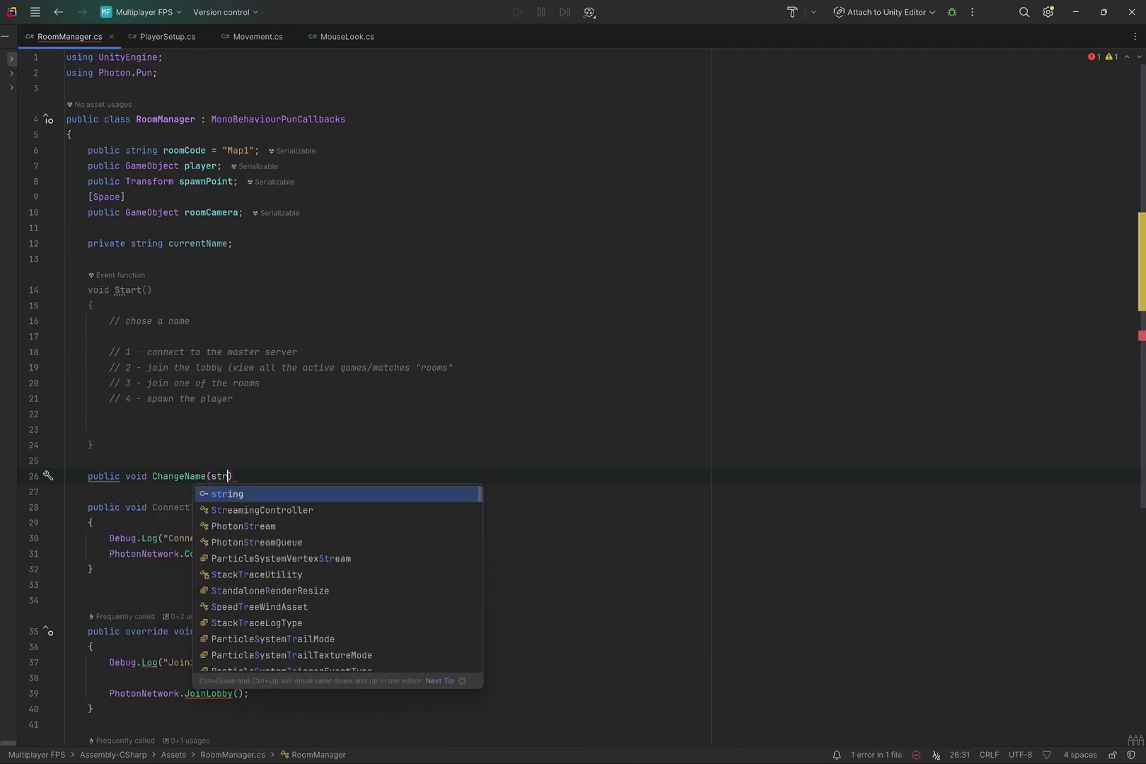
text(ing _name))
key(Return)
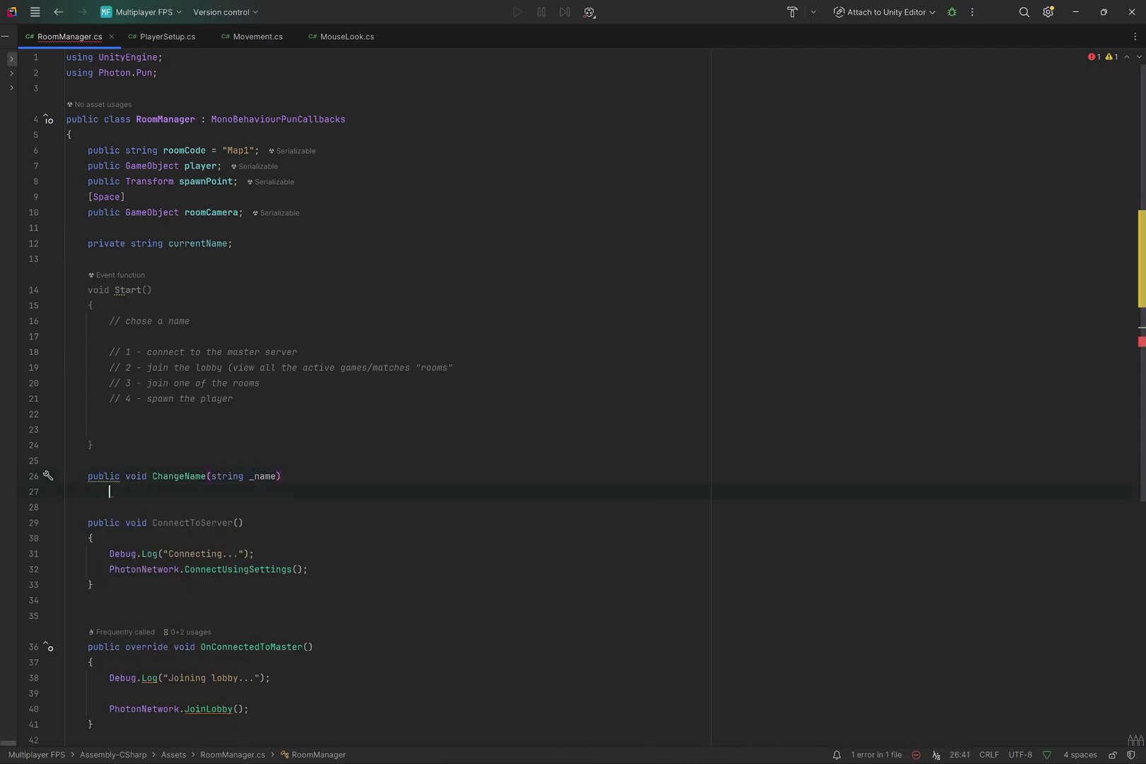
text({)
key(Return)
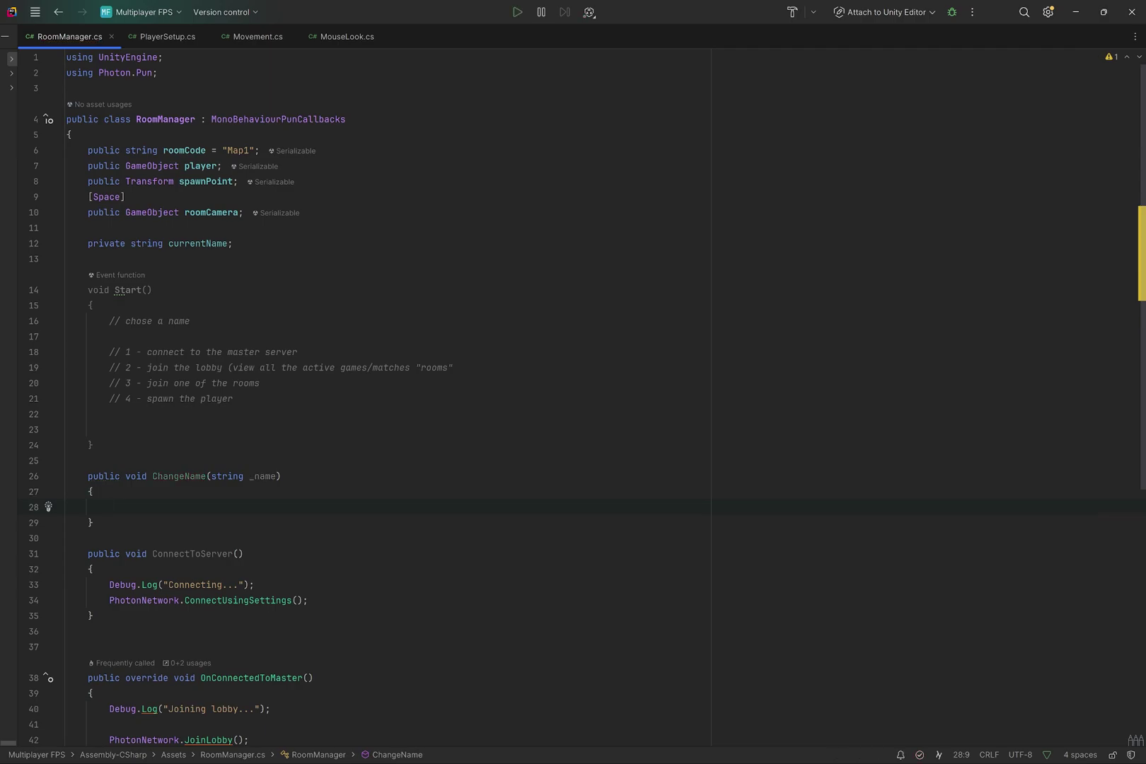
Step: Assign the _name parameter to currentName inside the ChangeName method
text(currentName = )
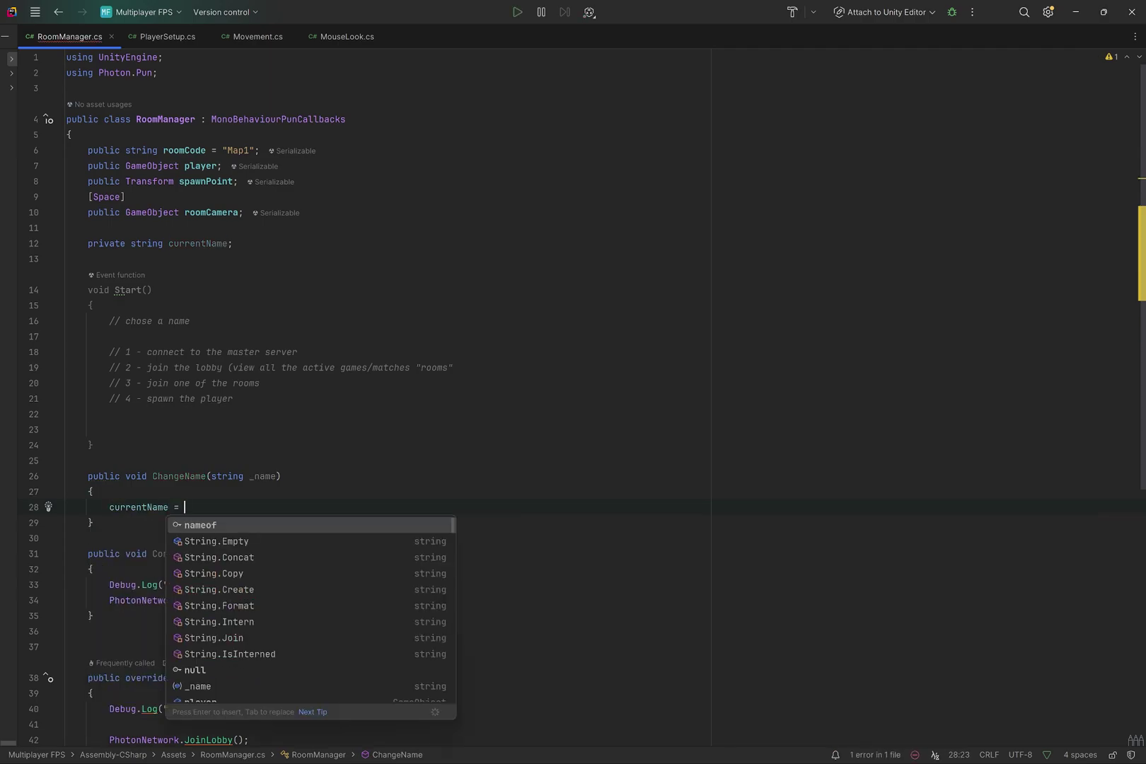
text(+)
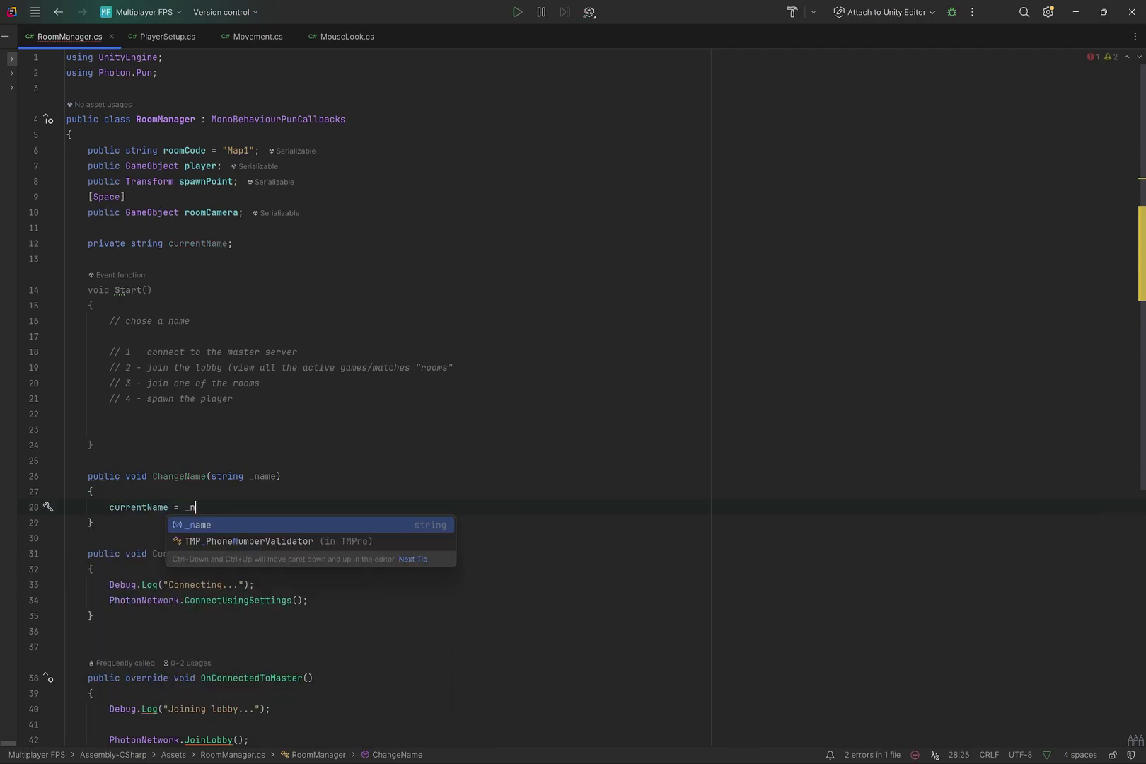
text(name;)
Step: Set PhotonNetwork.LocalPlayer.NickName to currentName at the end of OnJoinedRoom, after the roomCamera.SetActive(false) line
scroll(566, 396, down, 5)
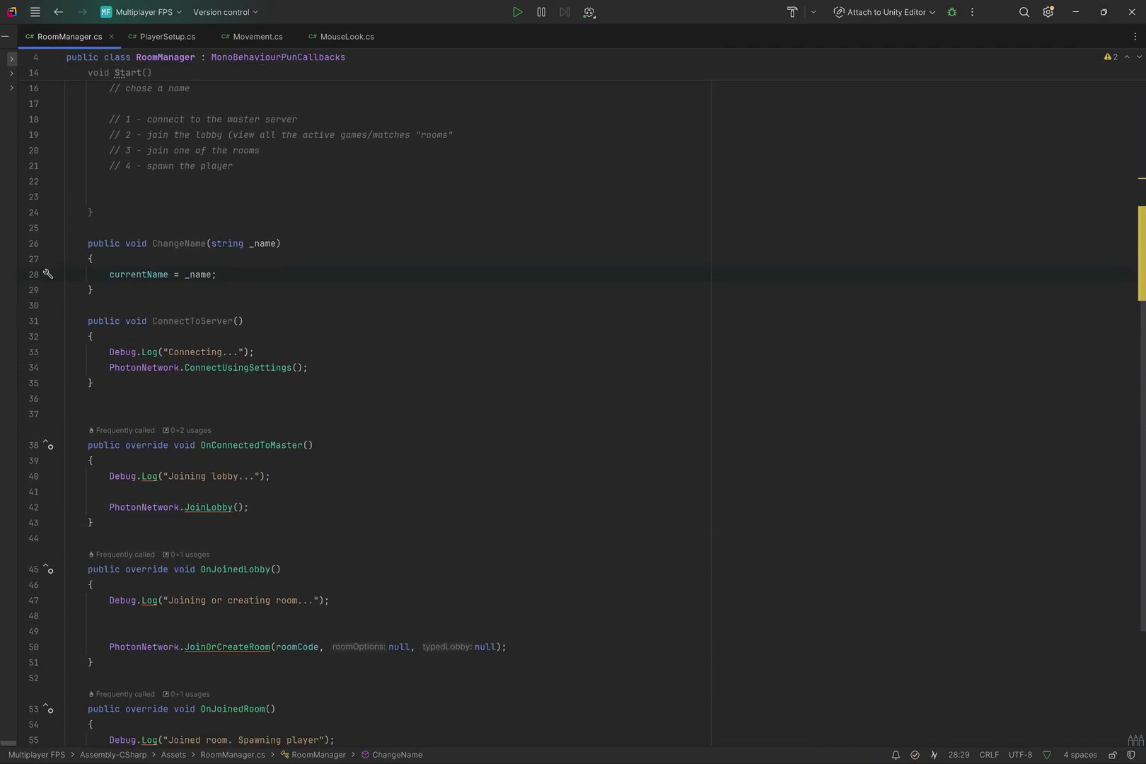
scroll(566, 396, down, 4)
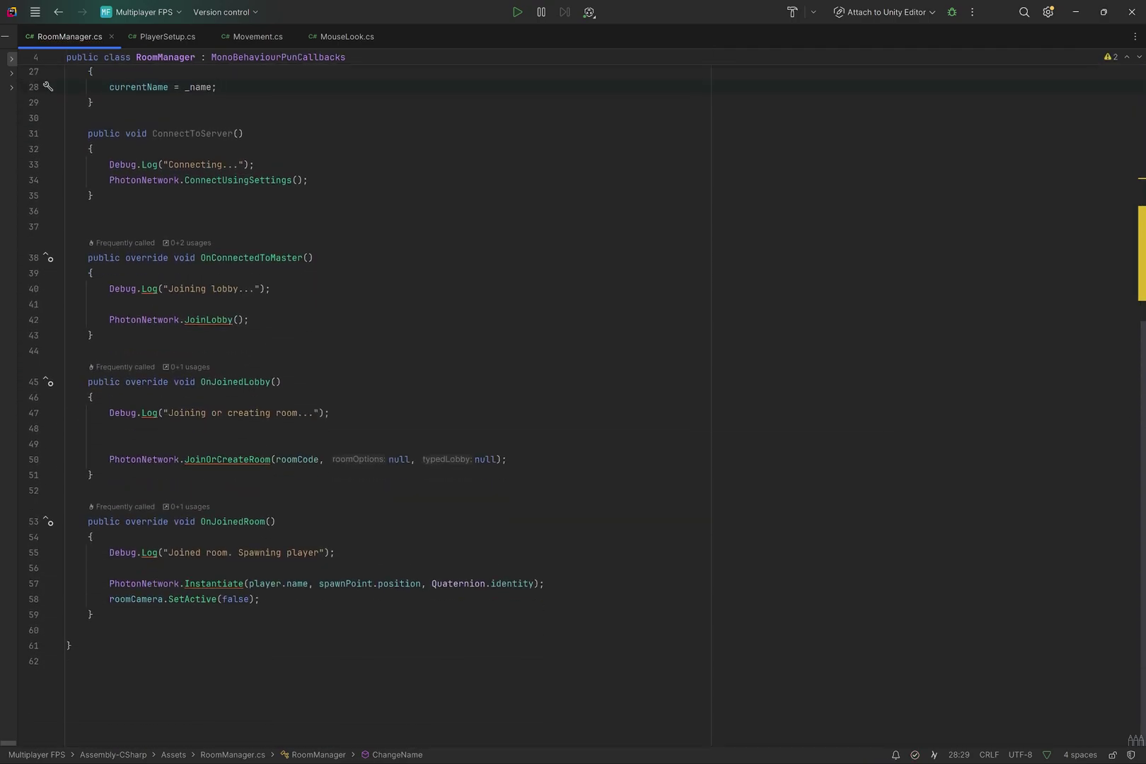
scroll(566, 396, up, 7)
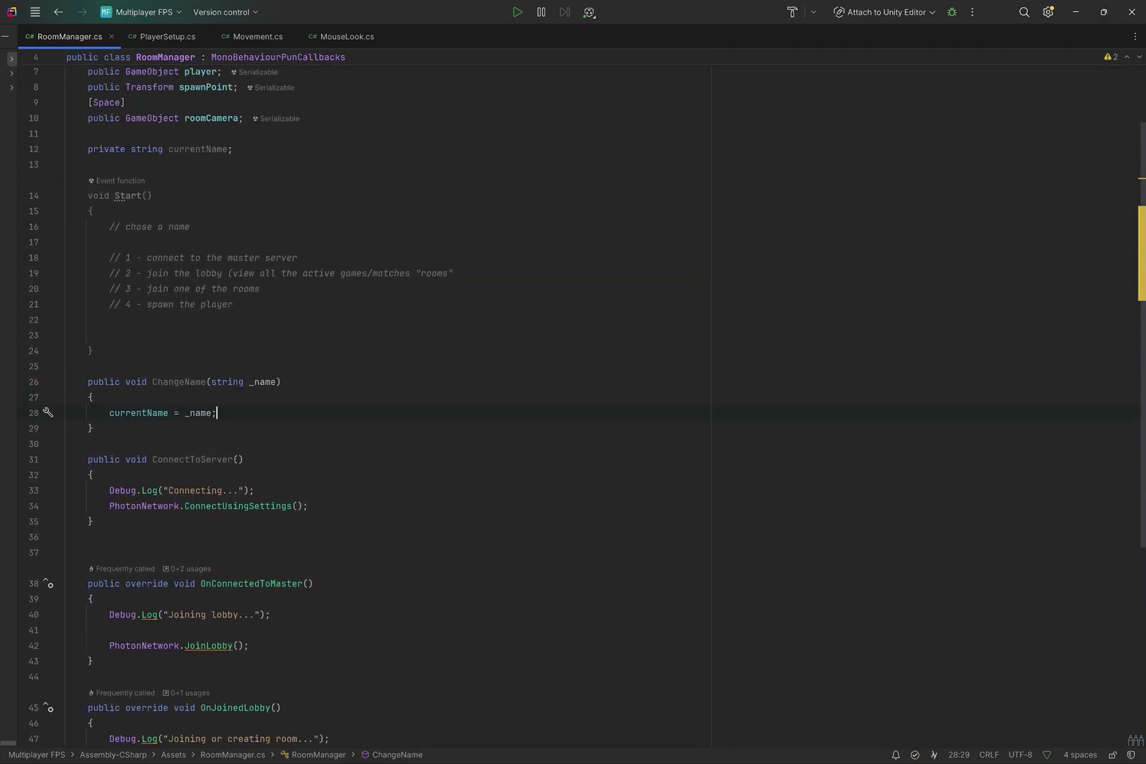
scroll(297, 170, up, 2)
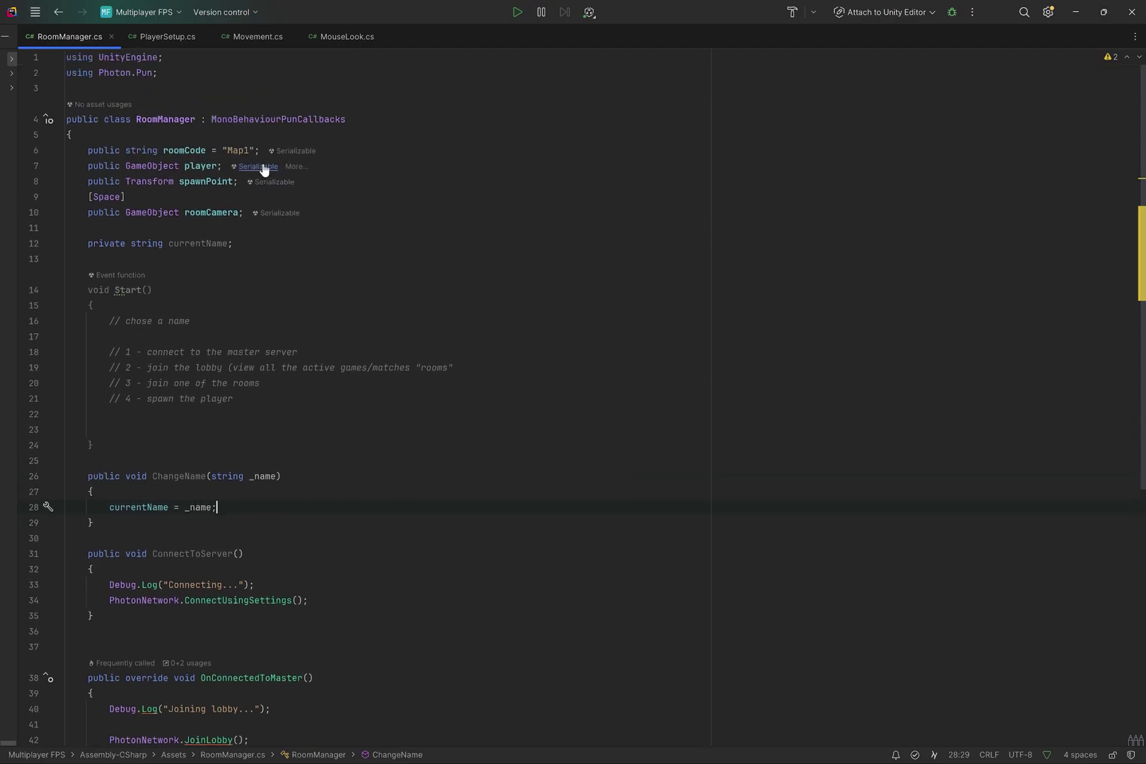
scroll(311, 185, down, 6)
scroll(566, 396, down, 2)
scroll(565, 396, up, 2)
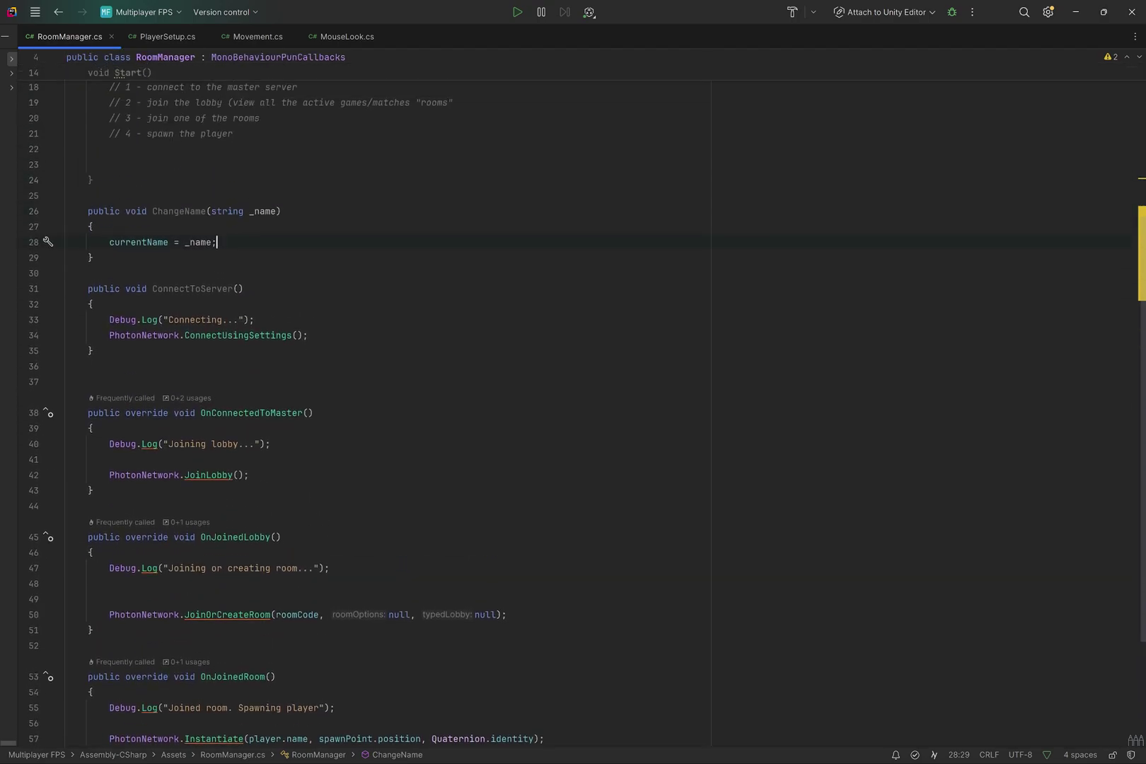
scroll(566, 396, down, 4)
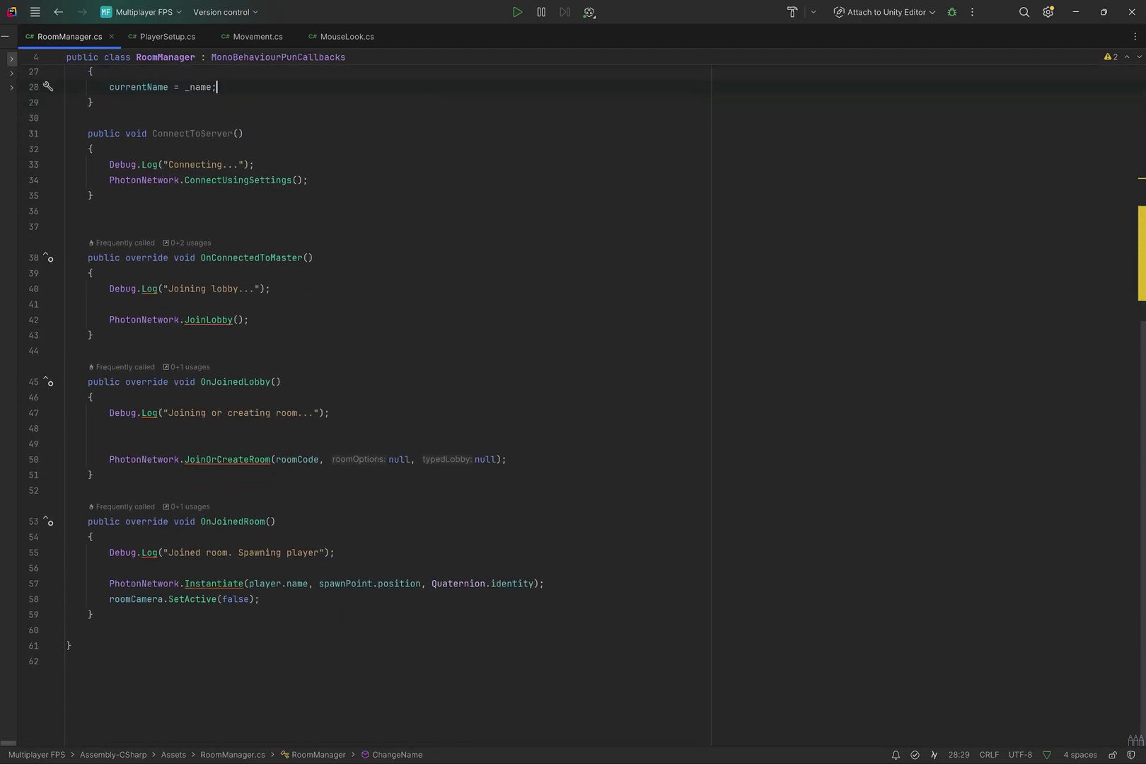
key(Return)
text(Photo)
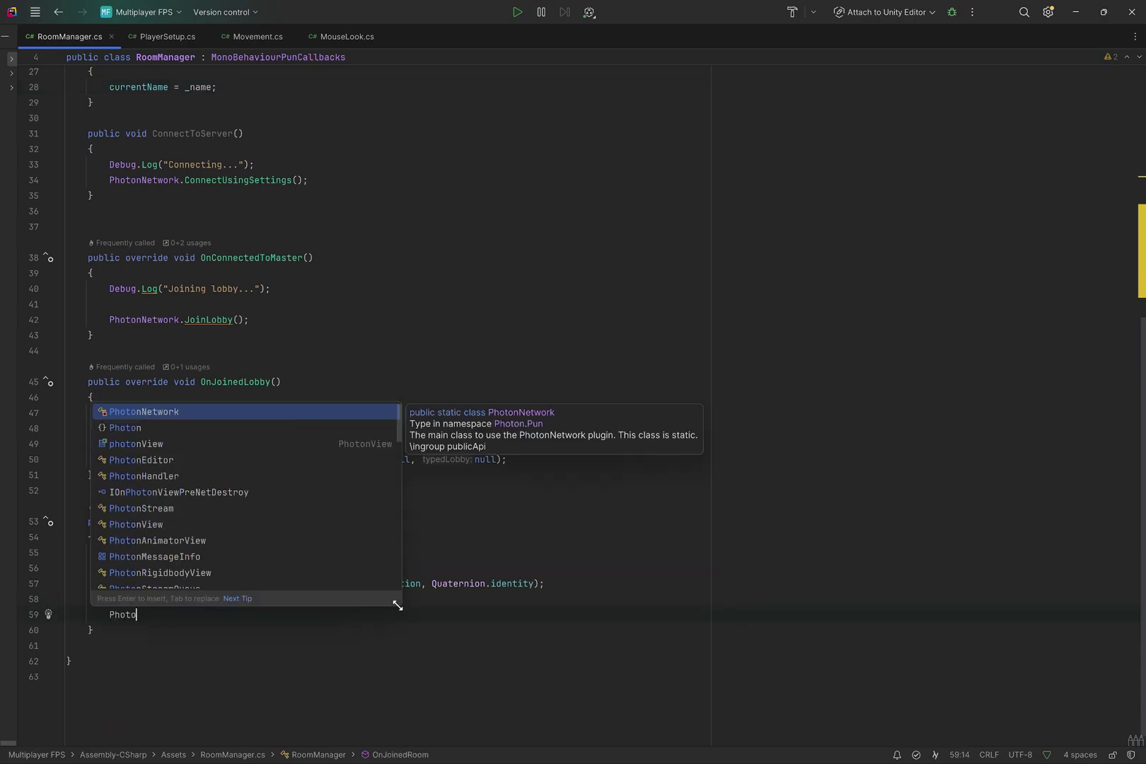
key(Return)
text(.)
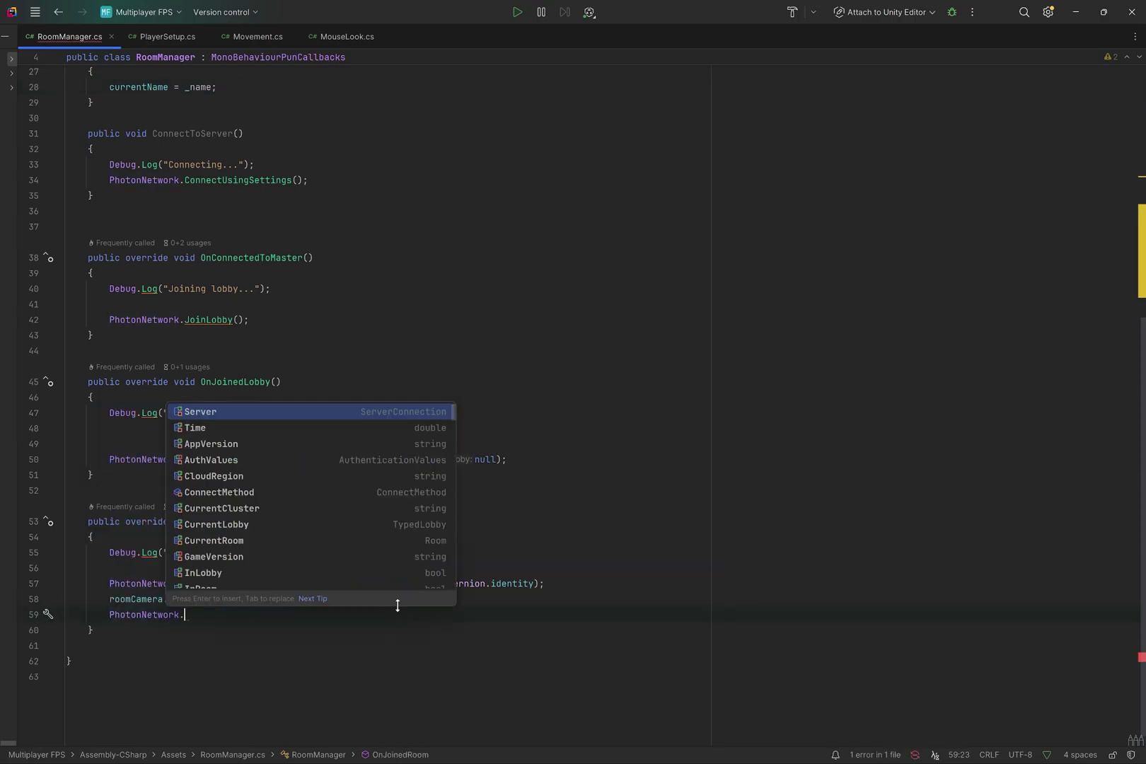
text(L)
key(Return)
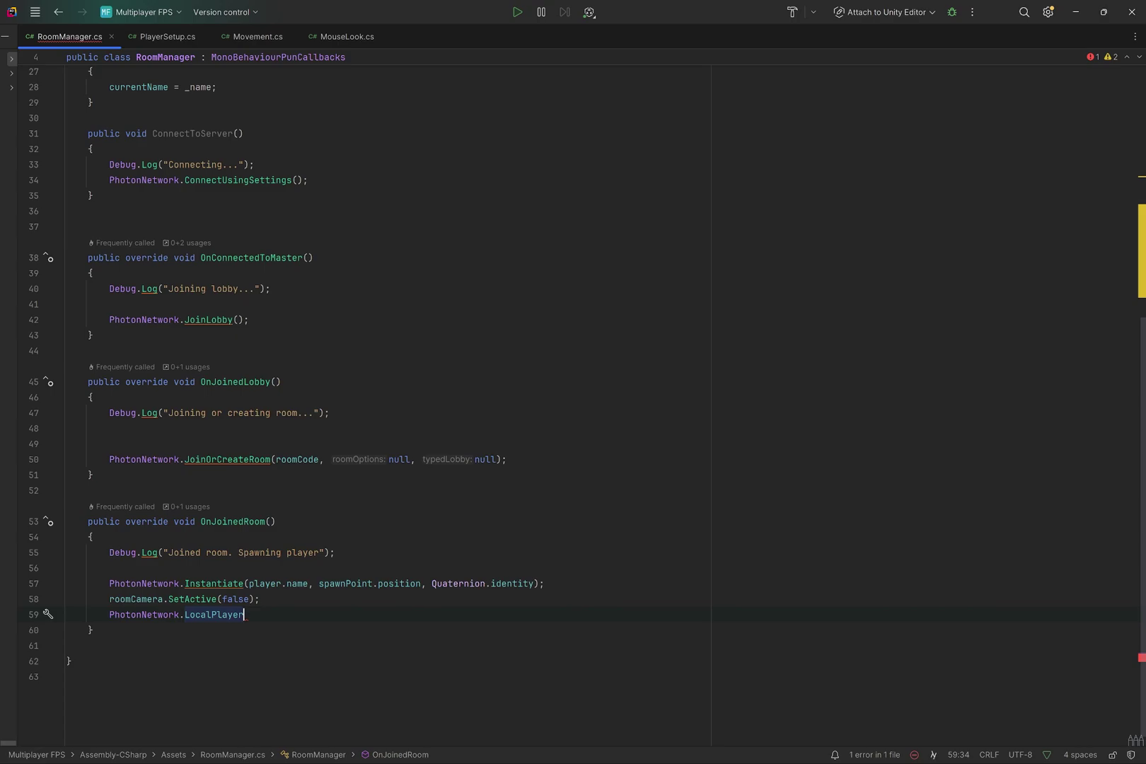
text(Ni)
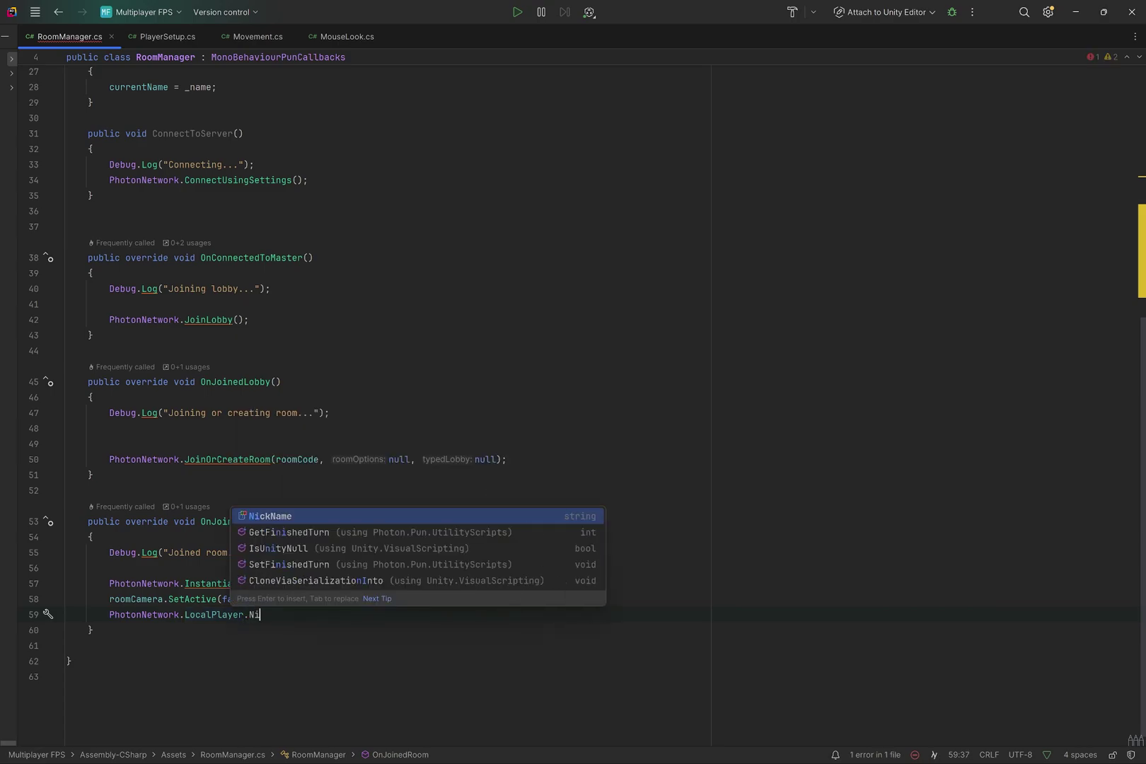
key(Return)
text(= )
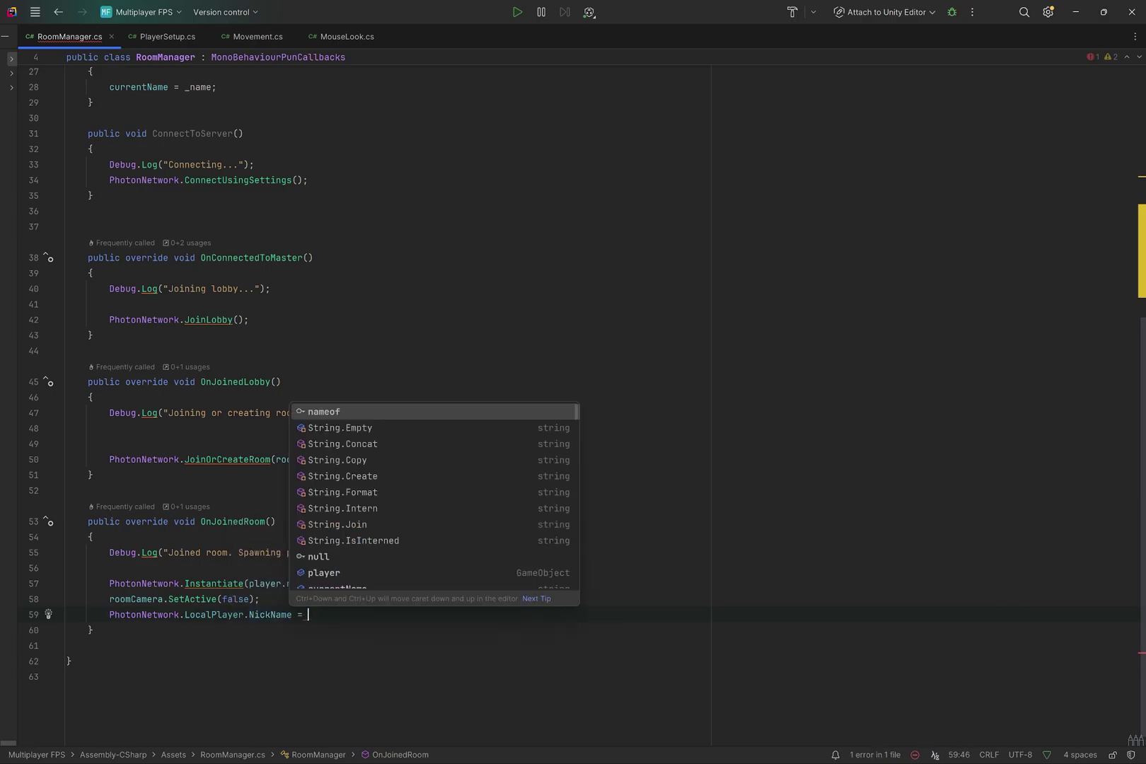
text(currentName)
key(Return)
text(;)
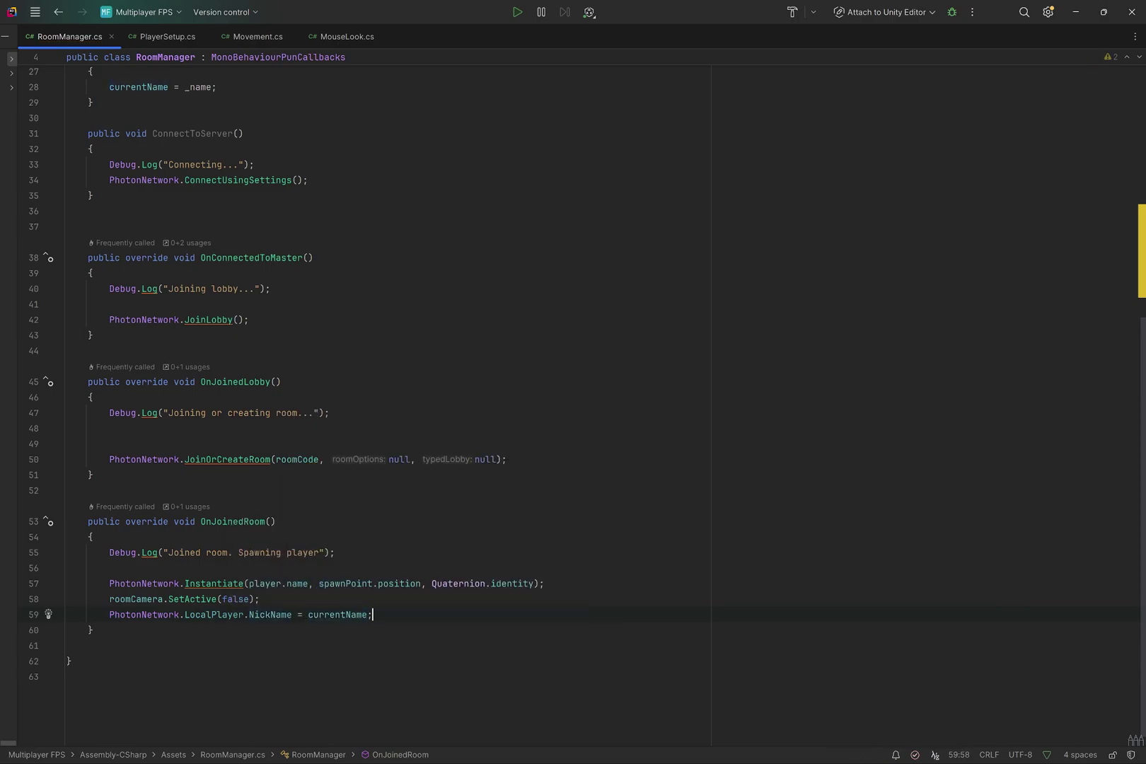
Step: Review the currentName declaration and its uses in ChangeName and OnJoinedRoom, and save RoomManager.cs
scroll(573, 403, up, 8)
scroll(573, 403, down, 3)
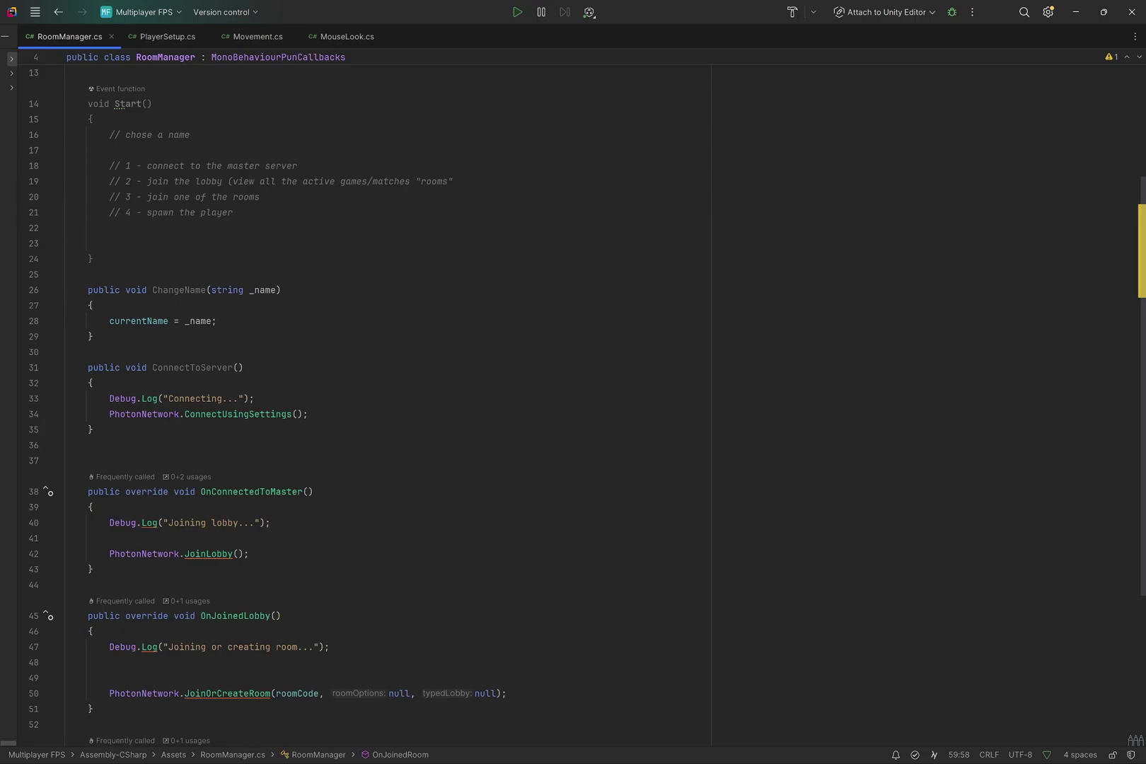
scroll(572, 403, up, 2)
double_click(198, 150)
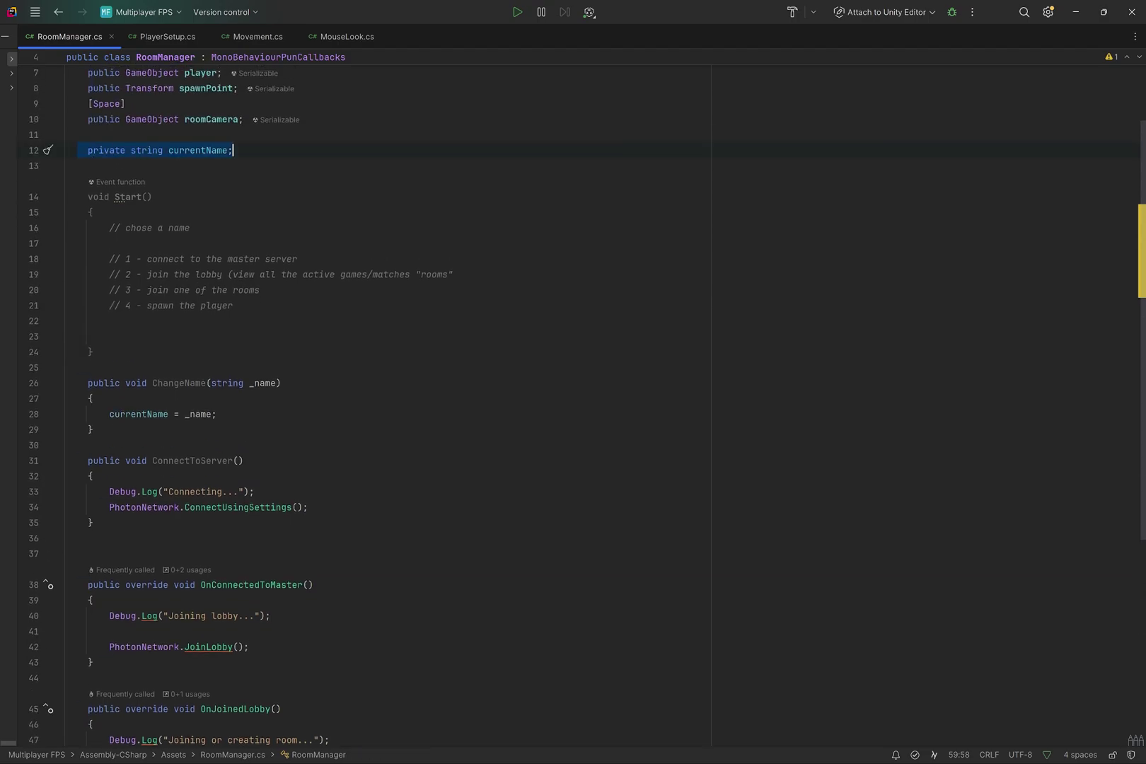
scroll(573, 403, down, 7)
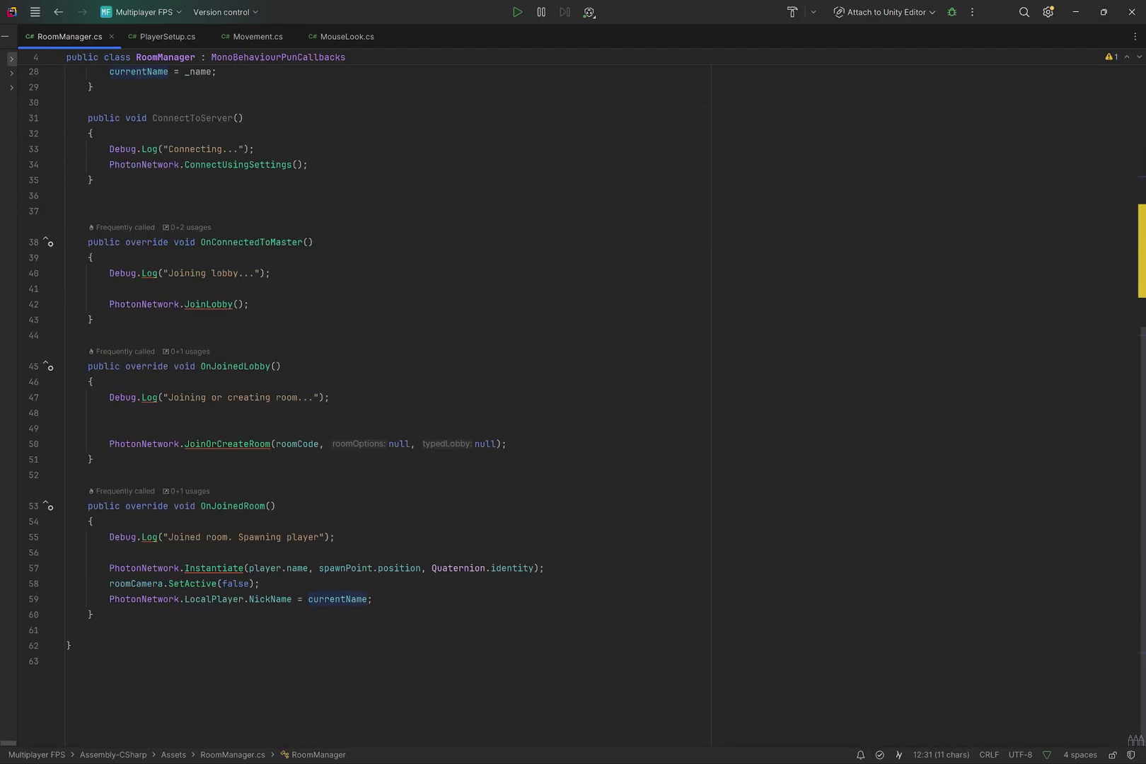
drag(372, 600, 43, 591)
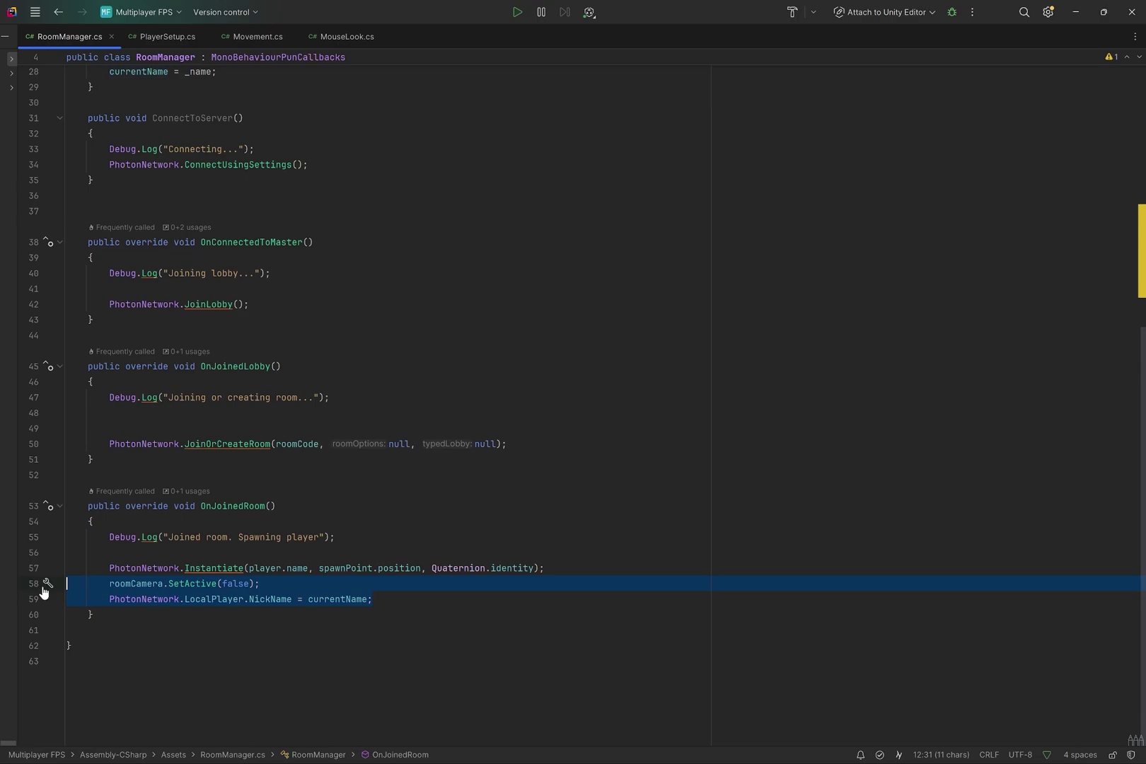
click(109, 553)
scroll(109, 553, up, 4)
key(ctrl+s)
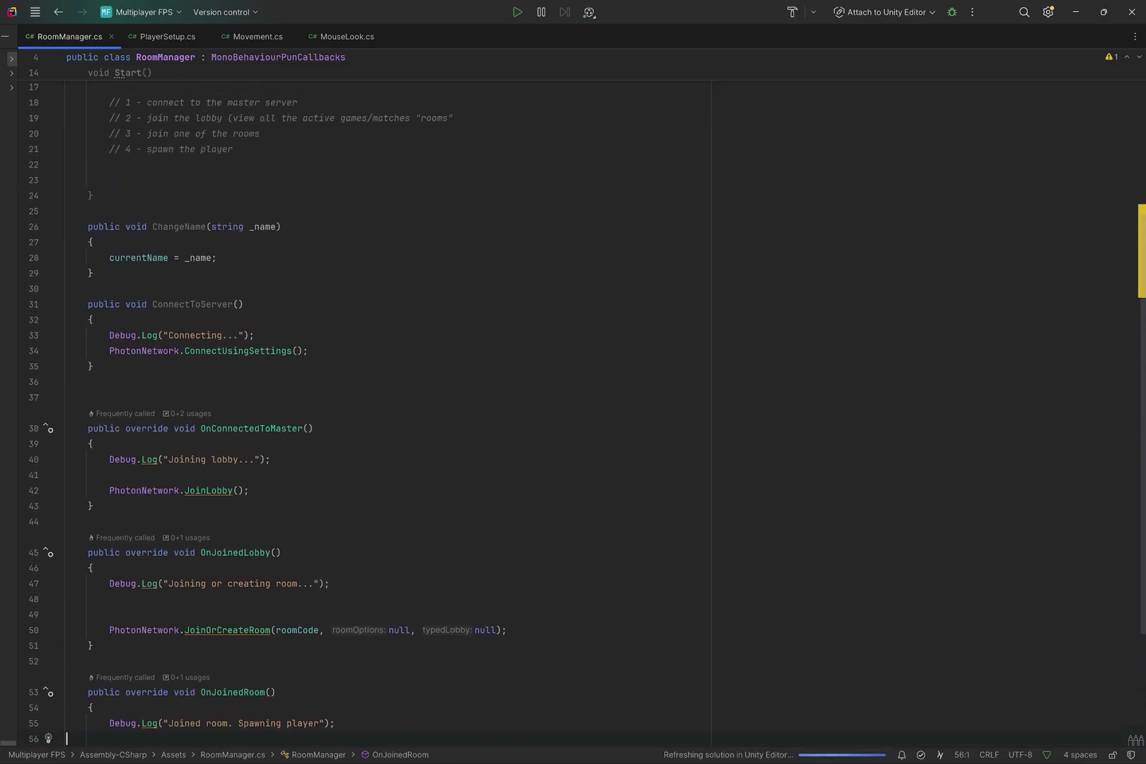
drag(72, 226, 67, 396)
Step: Switch to the Unity editor and link InputField (TMP)'s On Value Changed event to the RoomManager object's dynamic-string ChangeName function
key(alt+Tab)
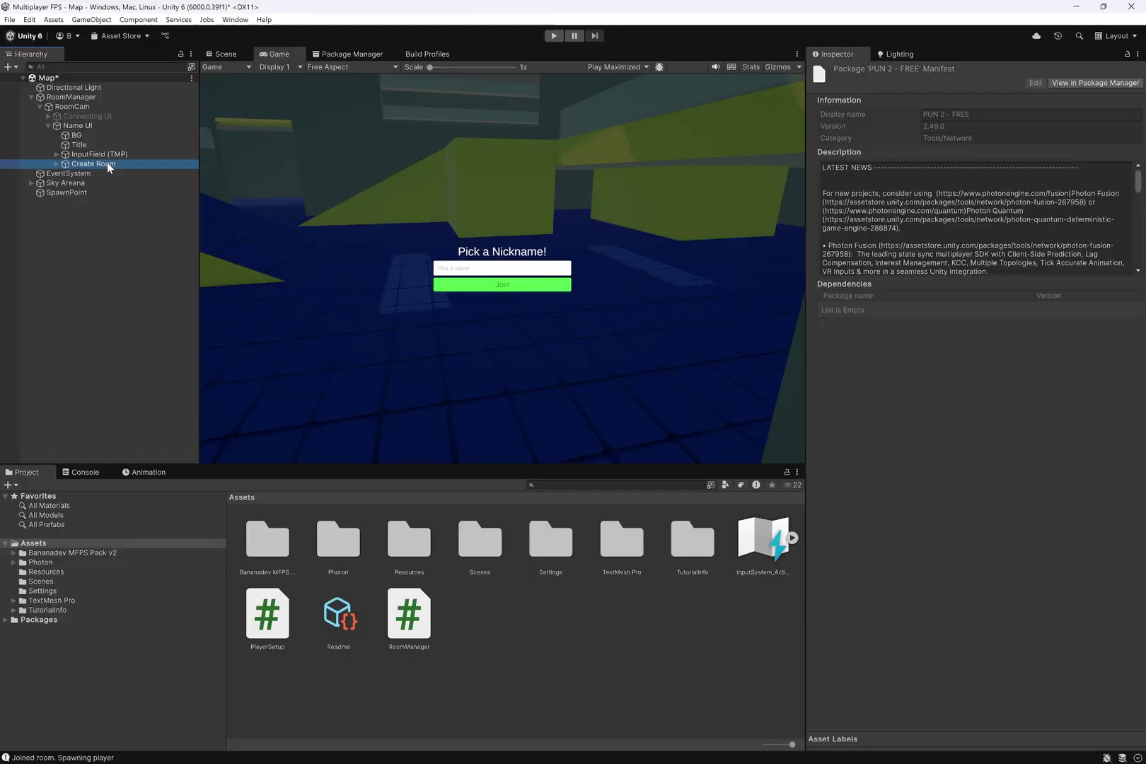
click(101, 152)
scroll(1010, 478, down, 8)
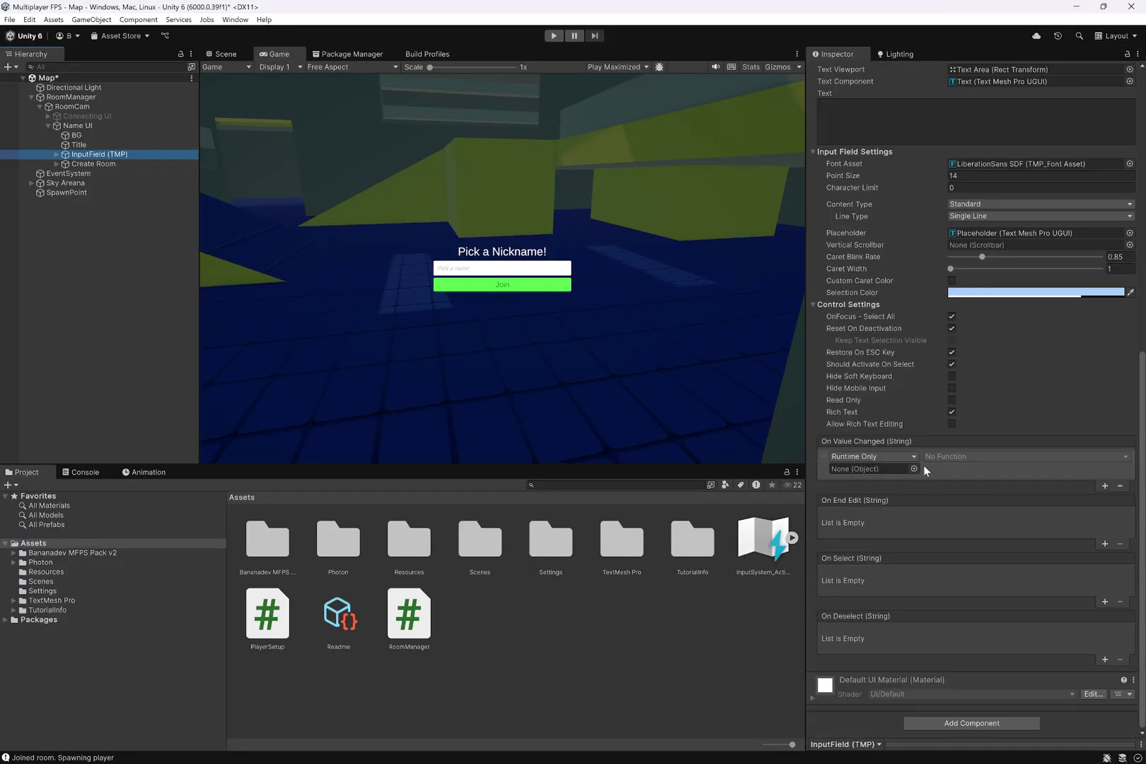
click(951, 466)
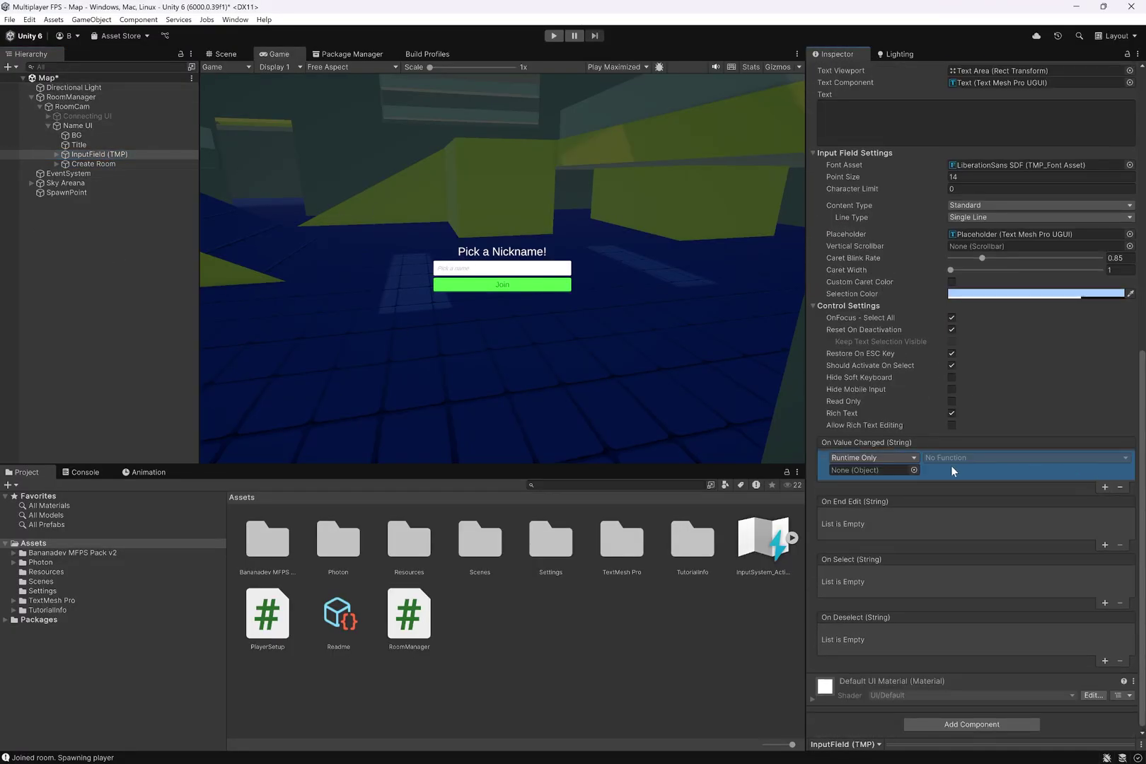
drag(71, 97, 861, 470)
click(940, 457)
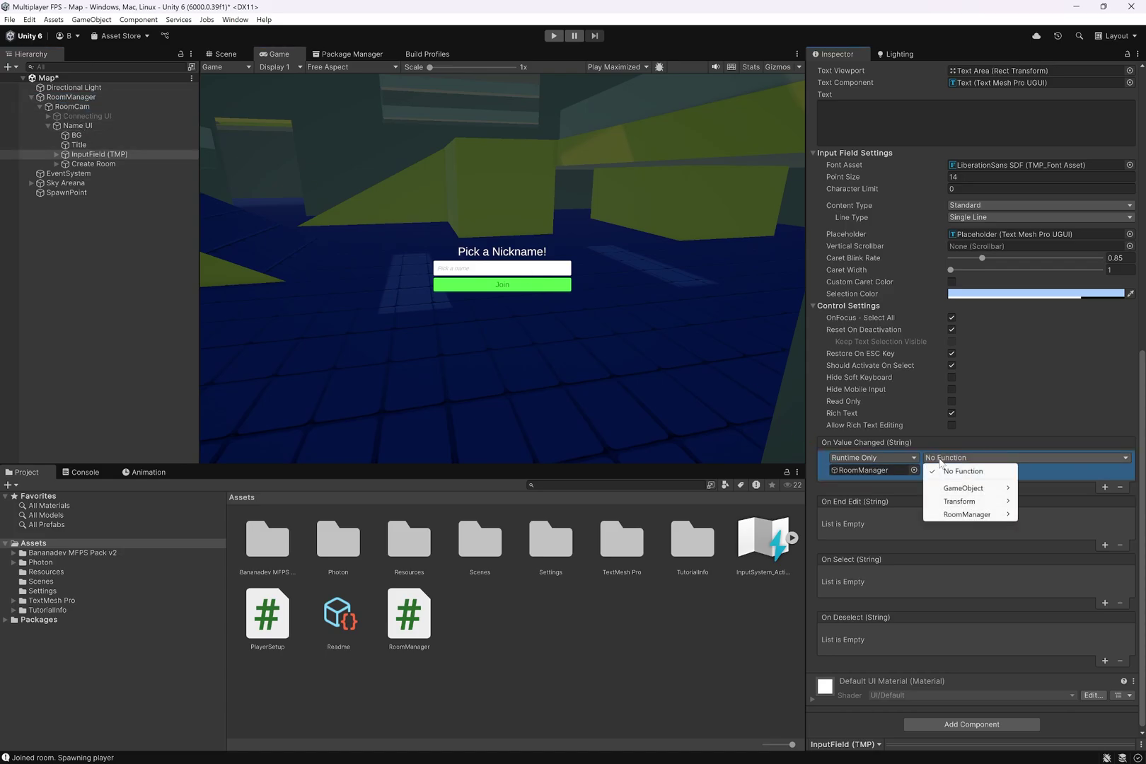
mouse_move(948, 519)
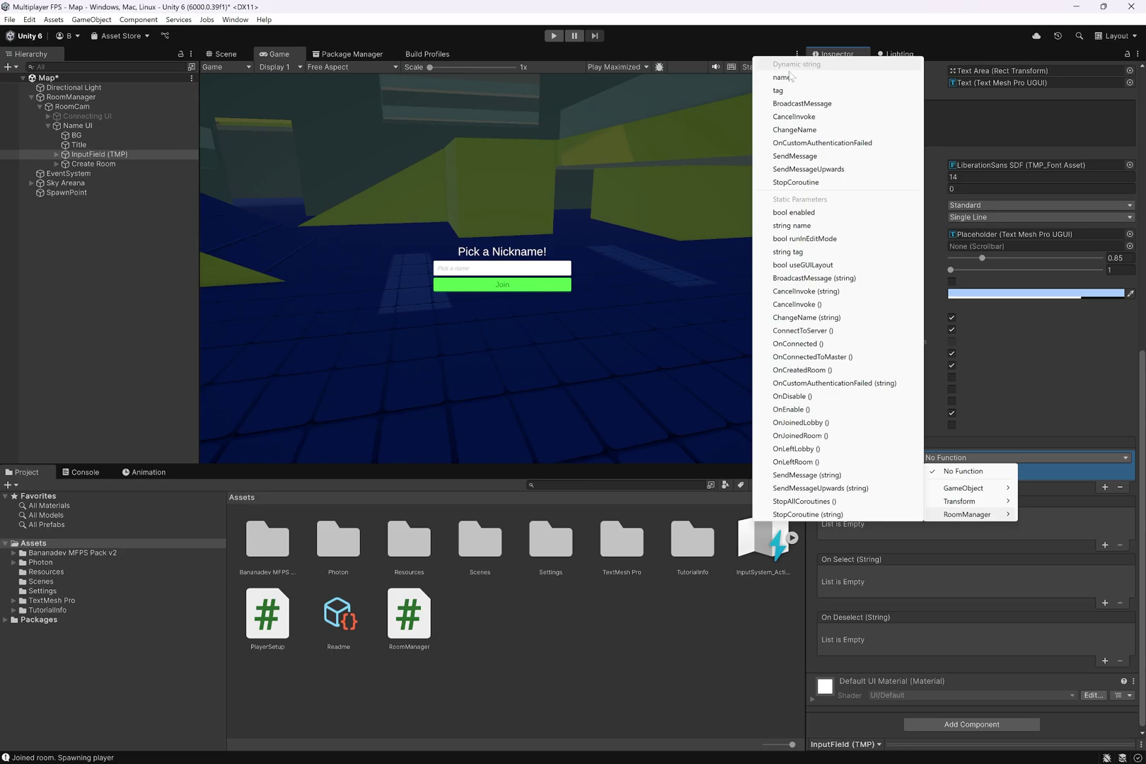
click(793, 130)
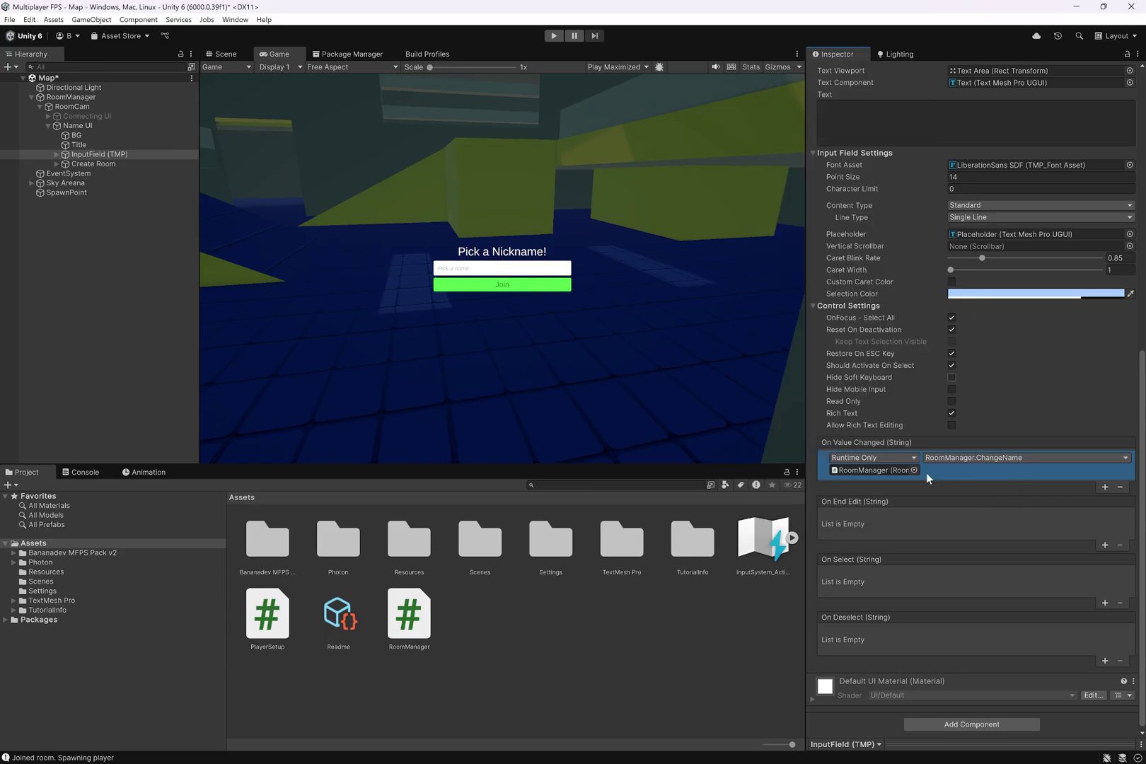
Step: Link the Create Room button's On Click event to RoomManager's ConnectToServer function and check that method in the code editor
click(89, 164)
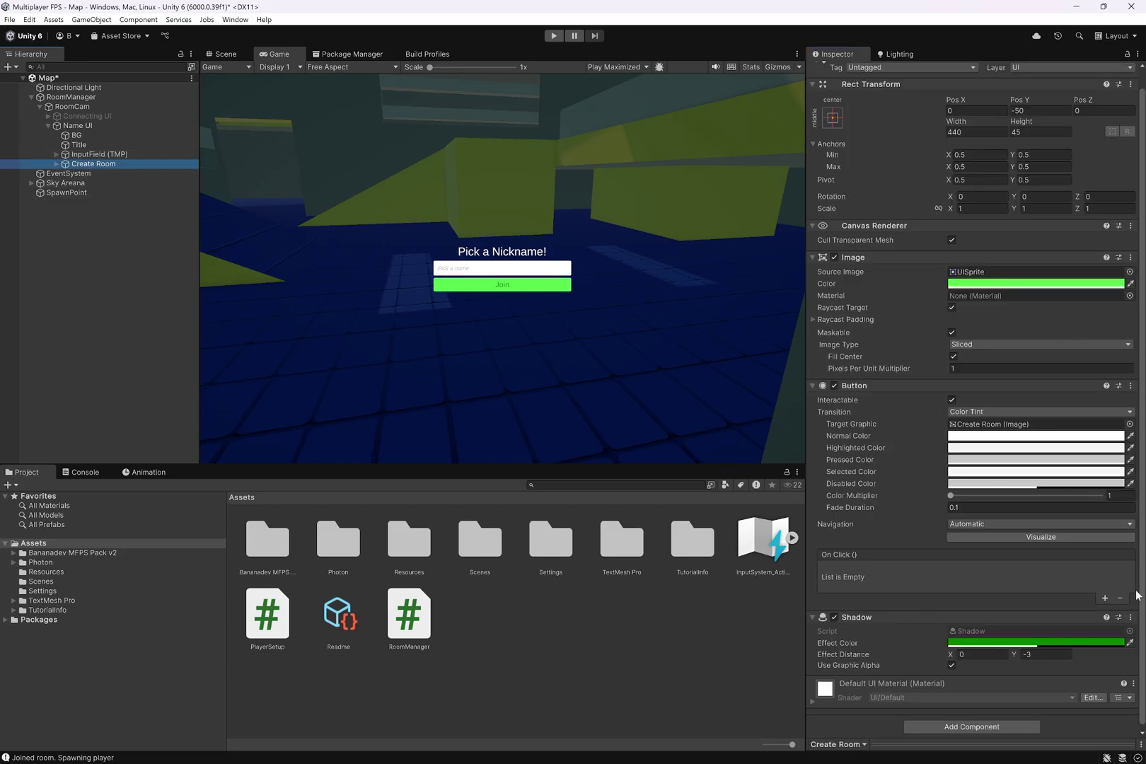
click(1106, 598)
drag(71, 97, 870, 581)
click(939, 571)
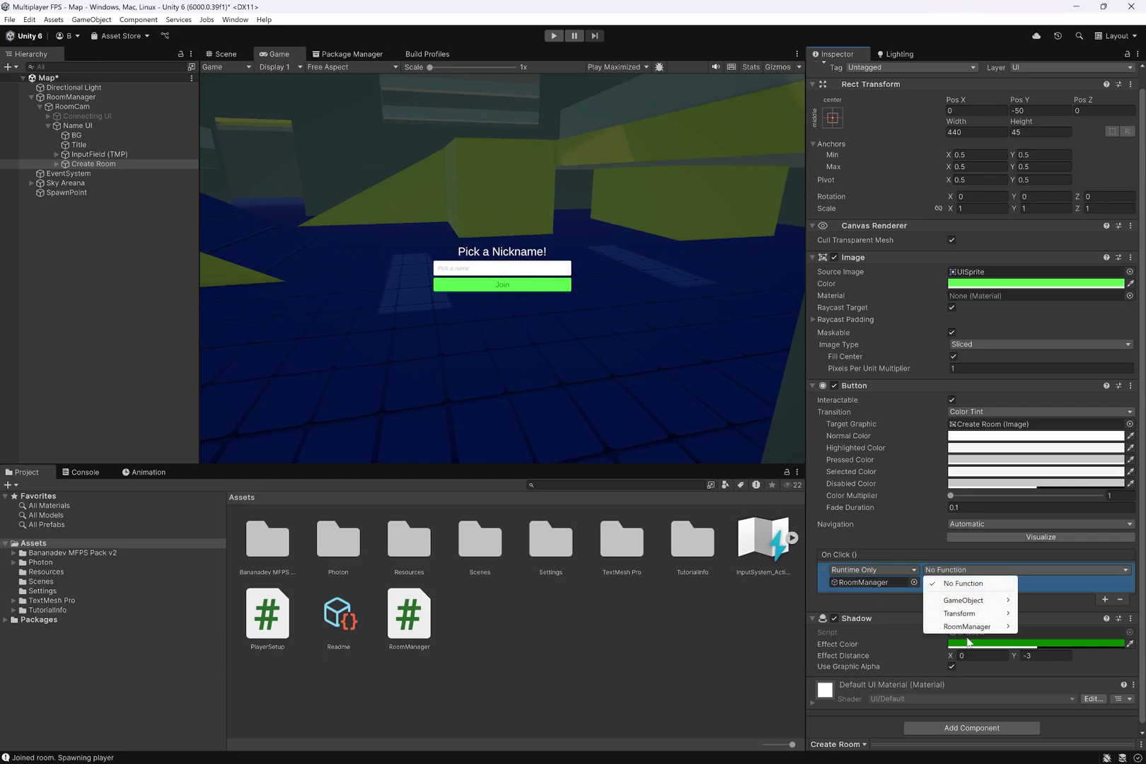
mouse_move(966, 627)
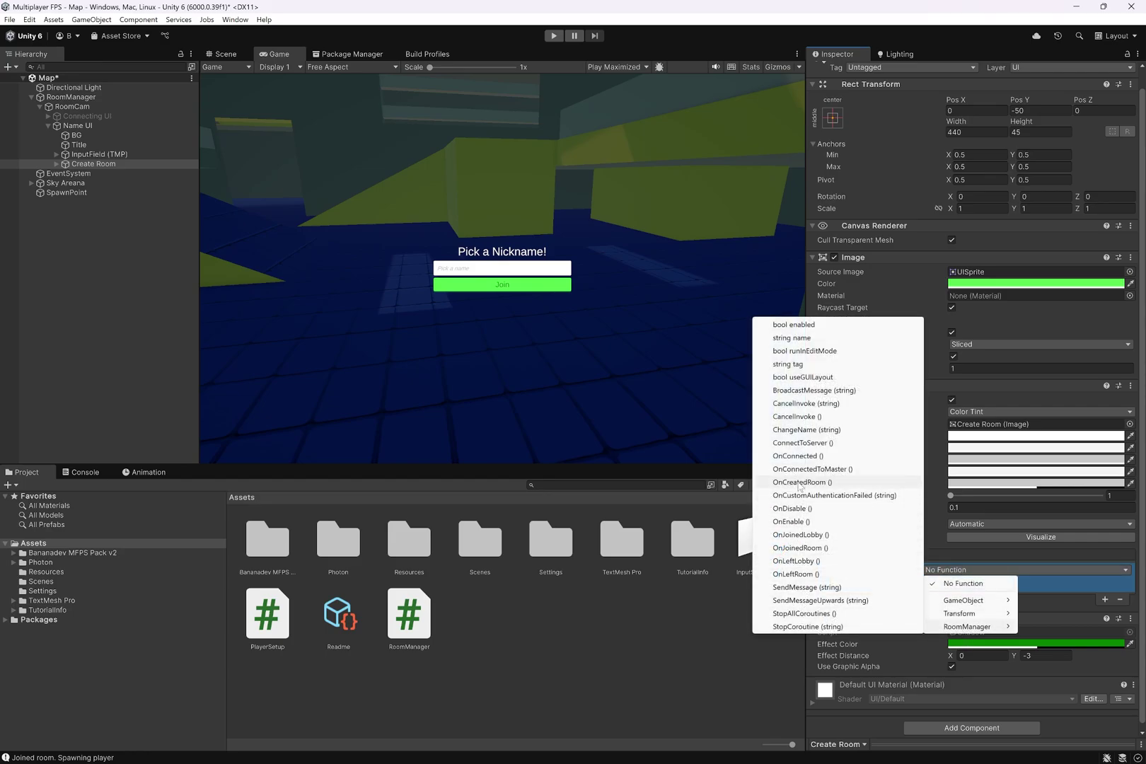
click(805, 443)
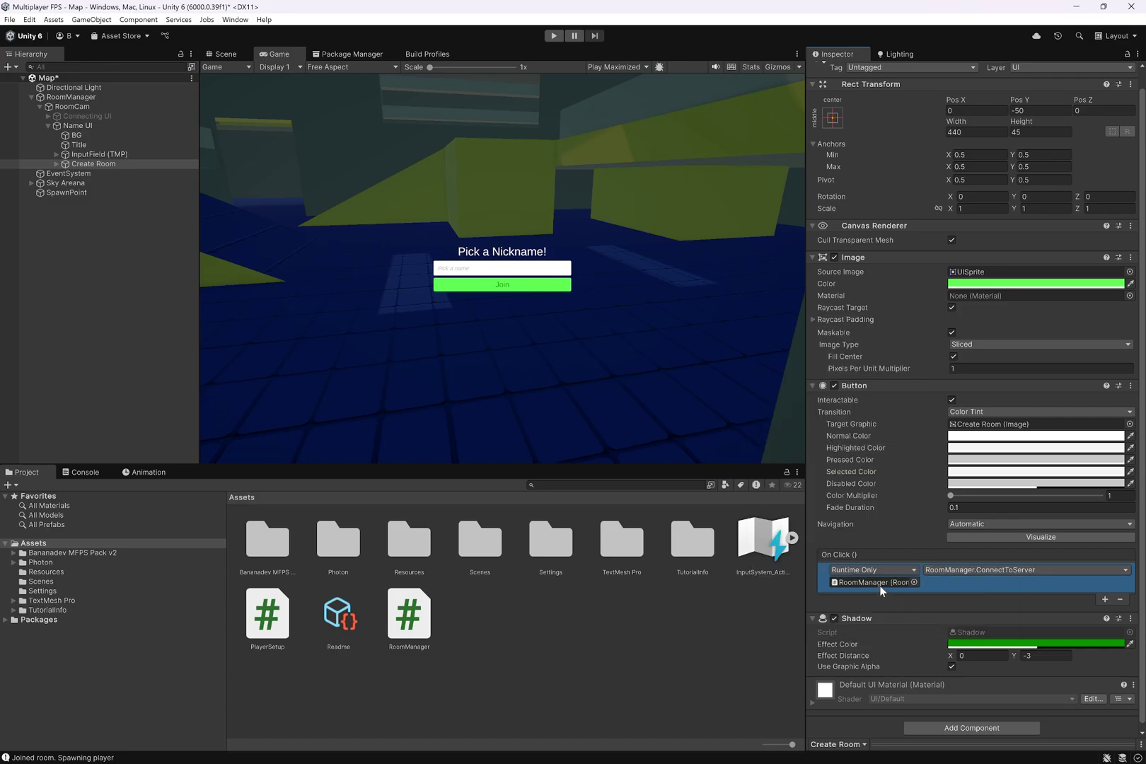
key(alt+Tab)
triple_click(195, 305)
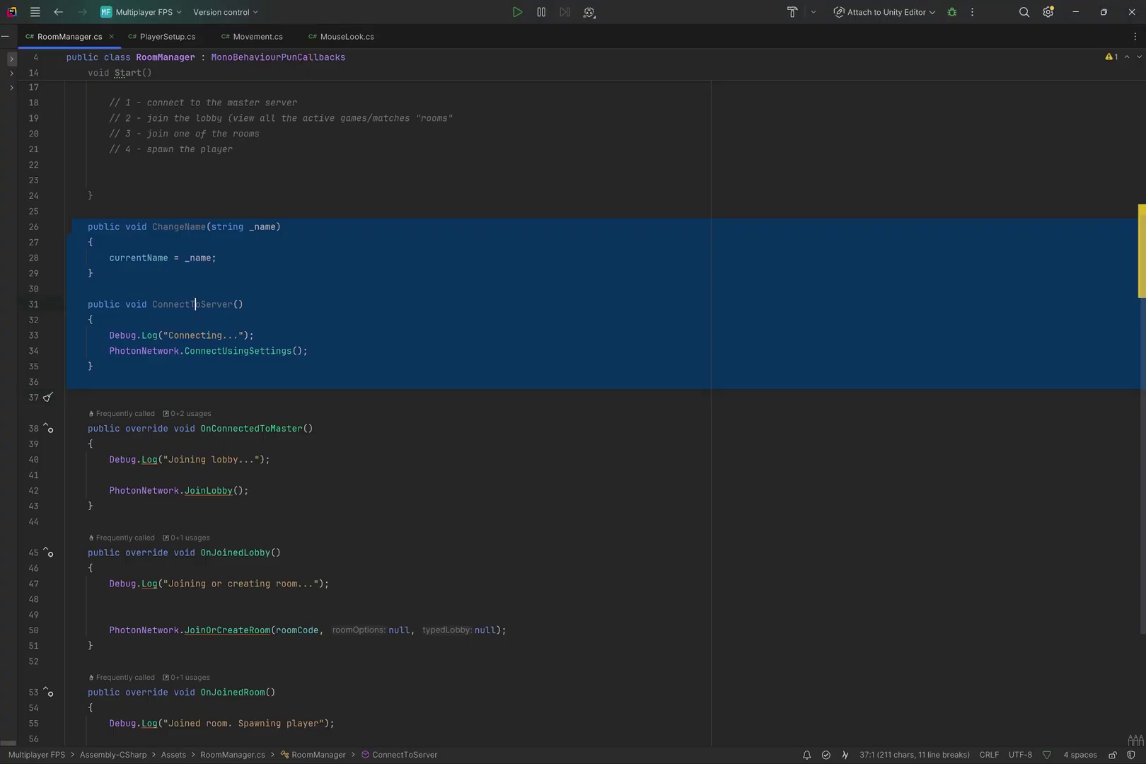
key(alt+Tab)
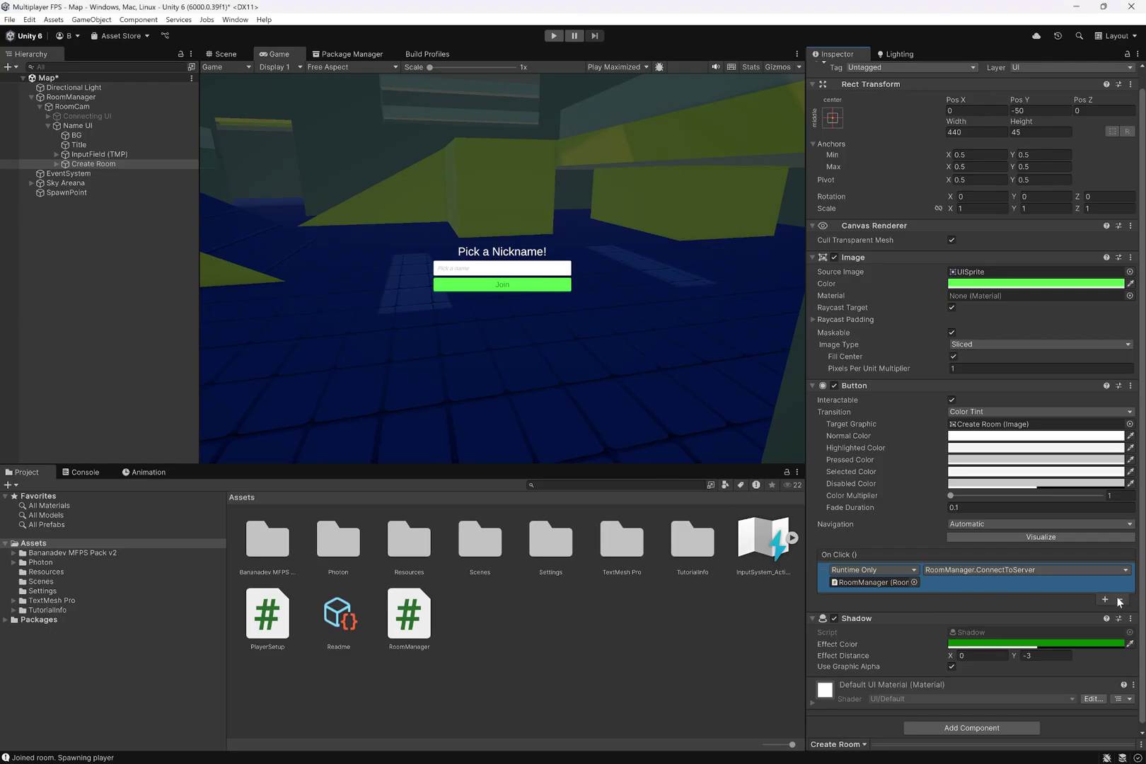
Step: Add two more On Click entries to the Create Room button and make the first call SetActive on Connecting UI with the value enabled
click(1104, 599)
click(1104, 629)
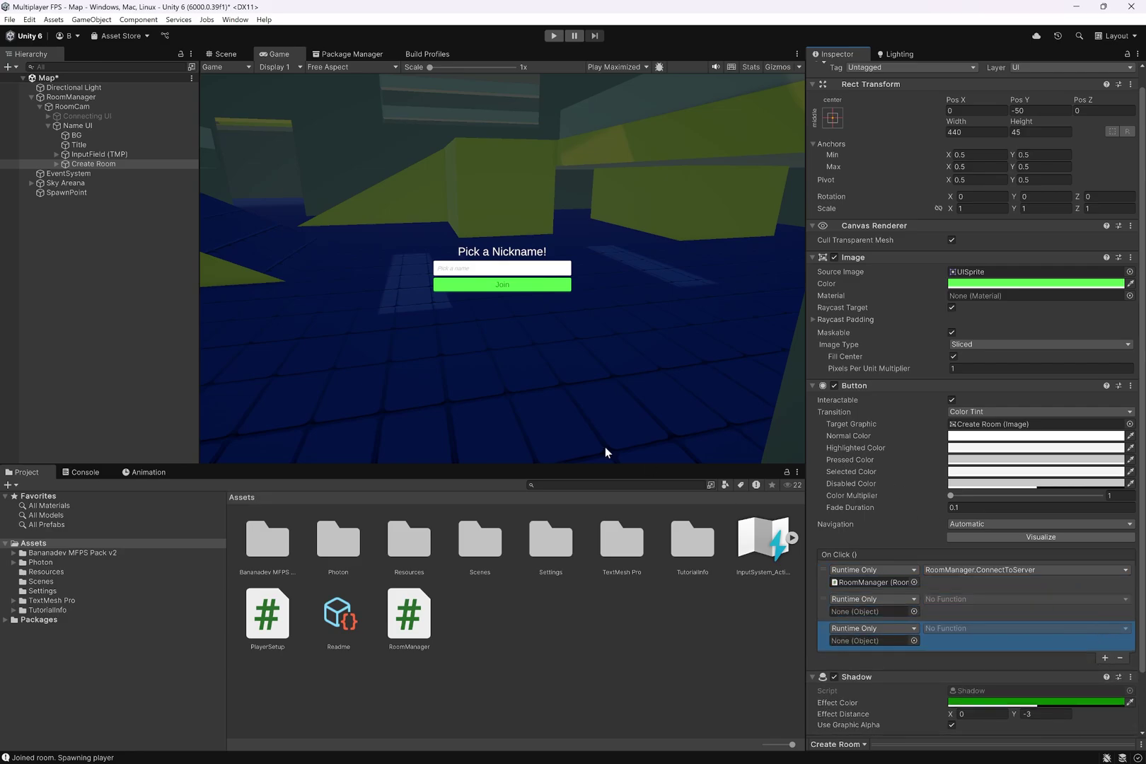
drag(790, 584, 870, 611)
click(954, 598)
mouse_move(975, 626)
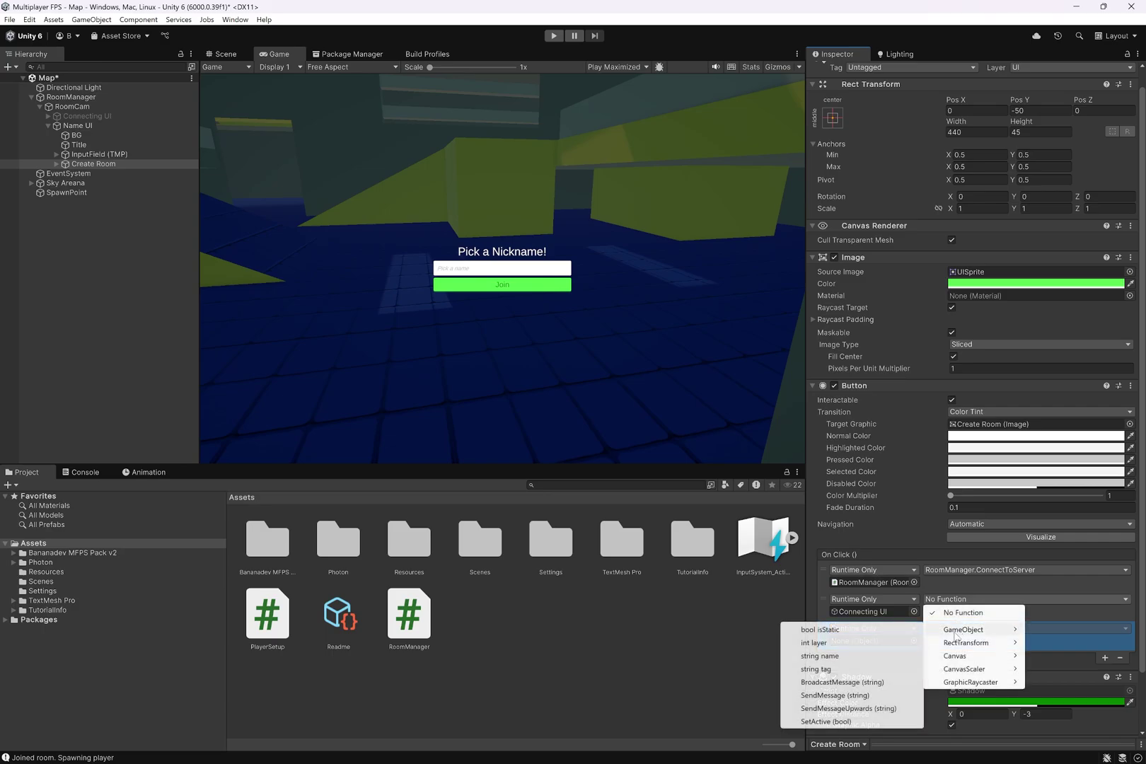
click(875, 720)
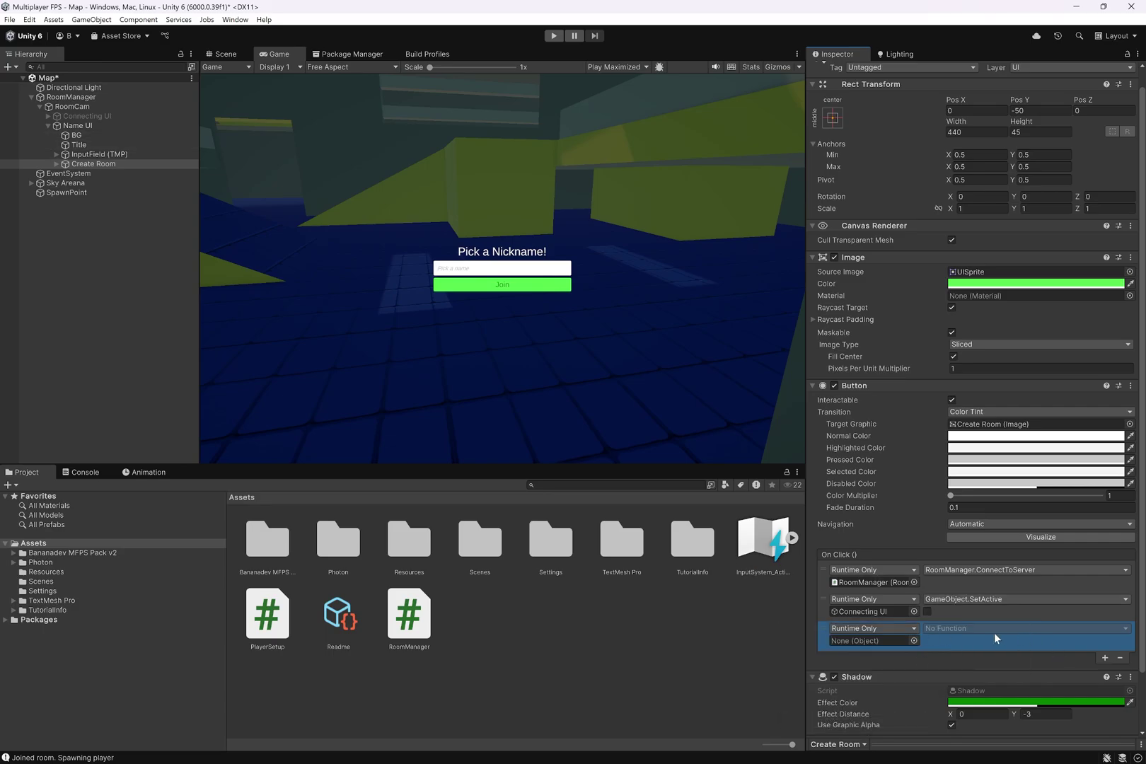
click(927, 611)
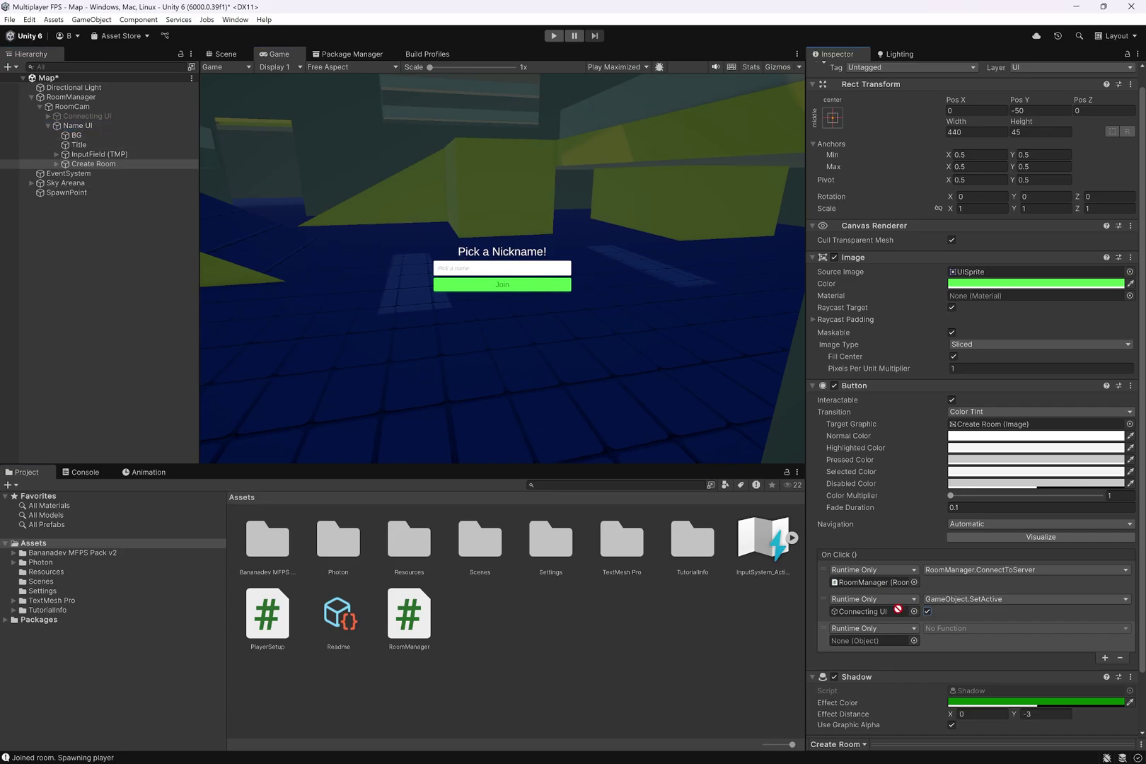
Step: Make the remaining On Click entry call SetActive on Name UI with the value disabled, keep it last, and save the scene
drag(897, 609, 904, 642)
click(953, 629)
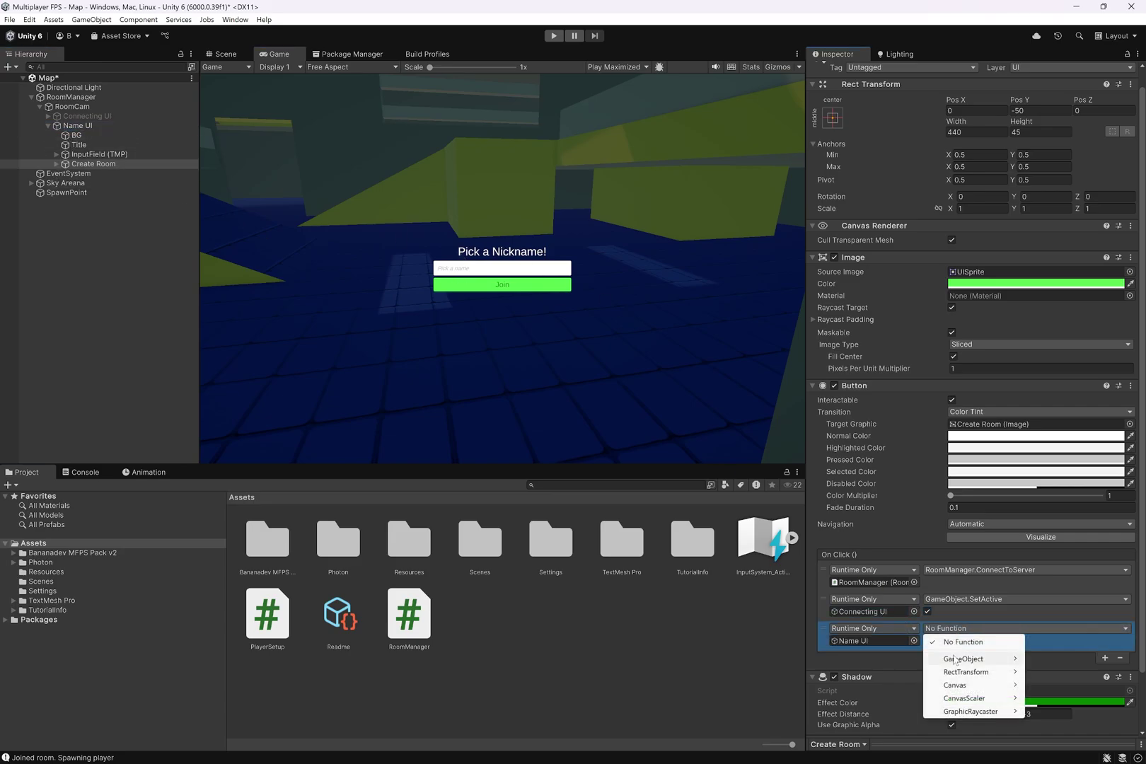
mouse_move(955, 659)
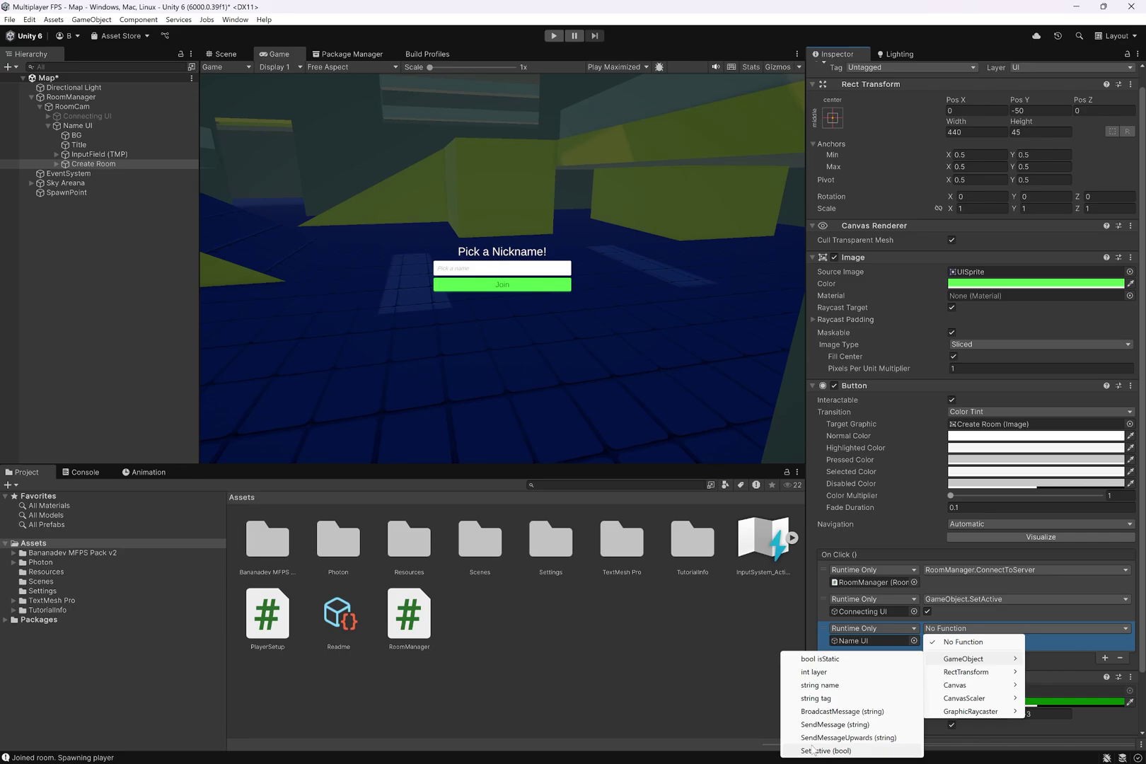
click(884, 751)
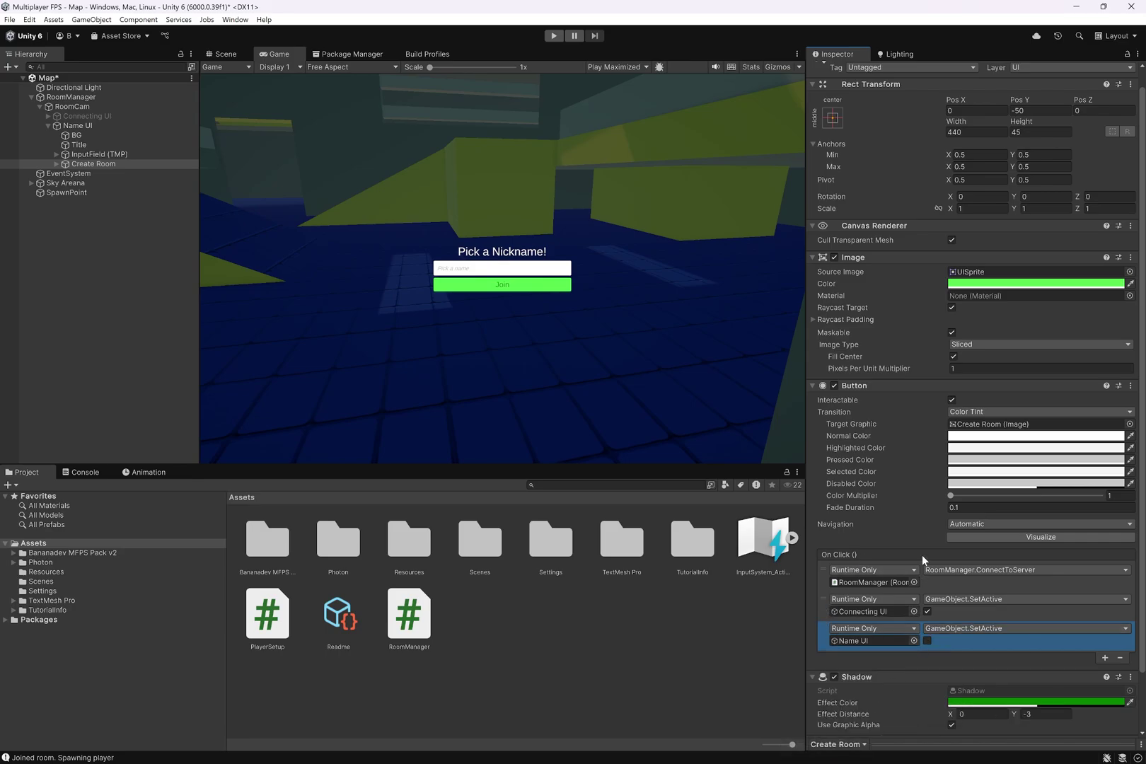
drag(818, 633, 824, 566)
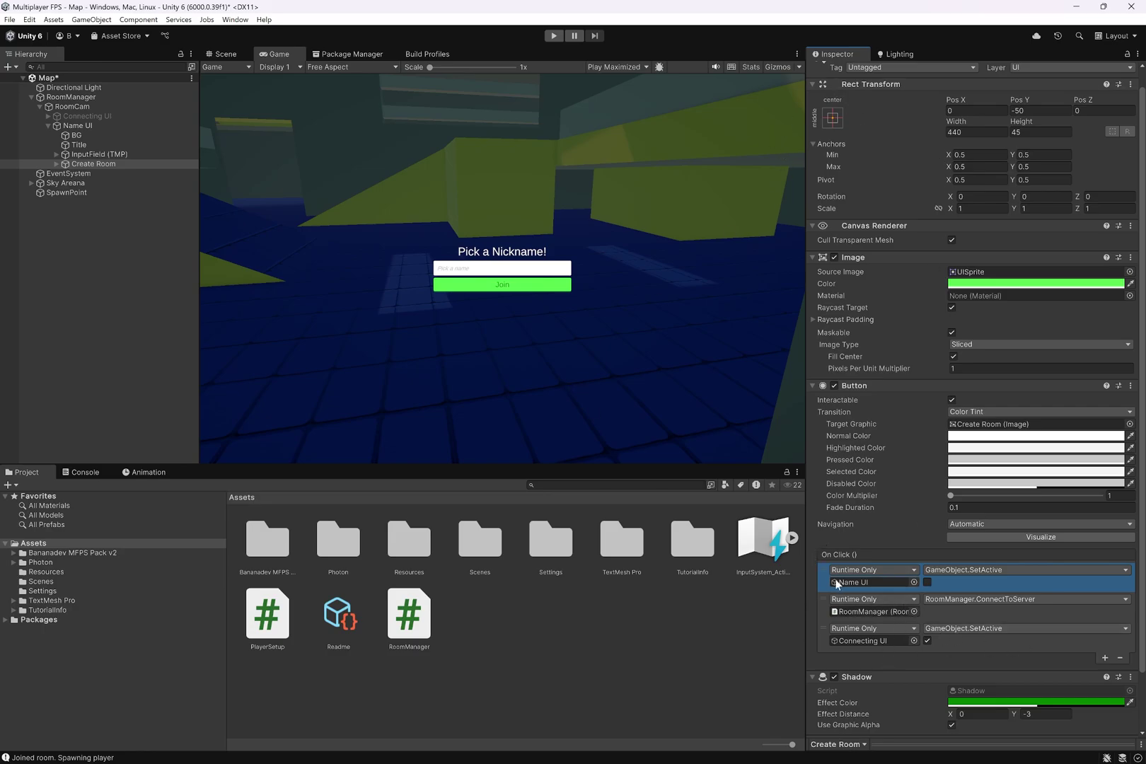
drag(837, 582, 862, 635)
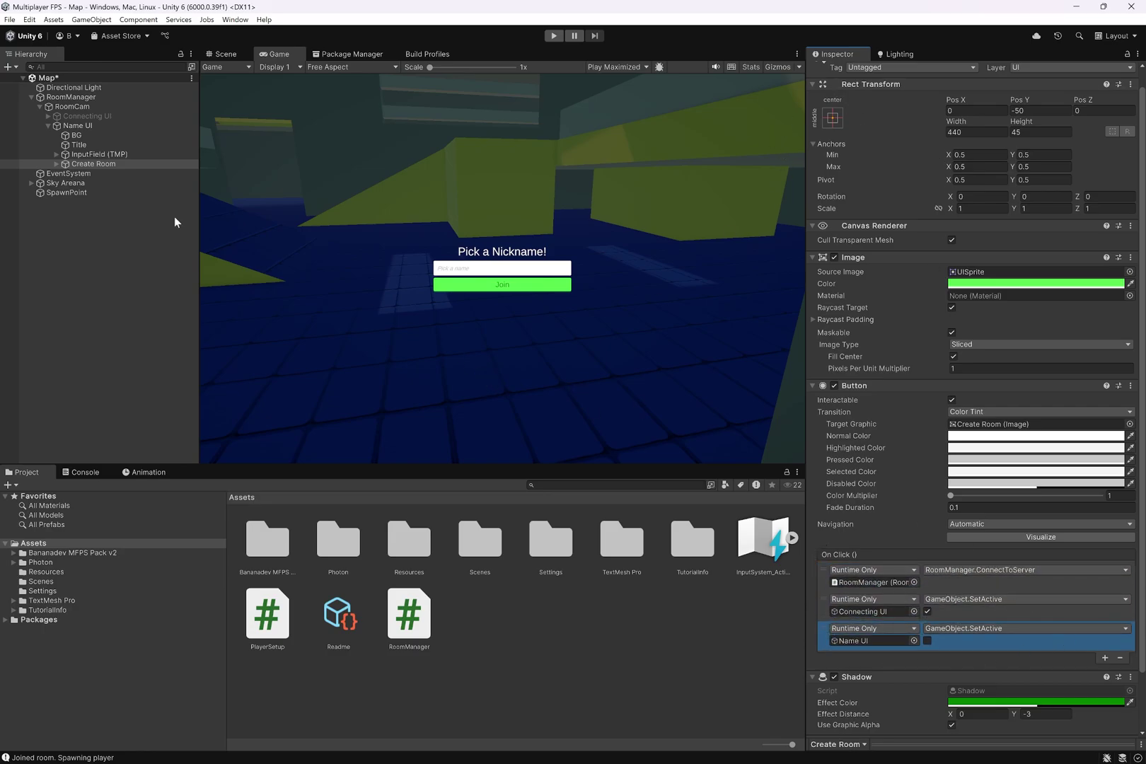
click(83, 318)
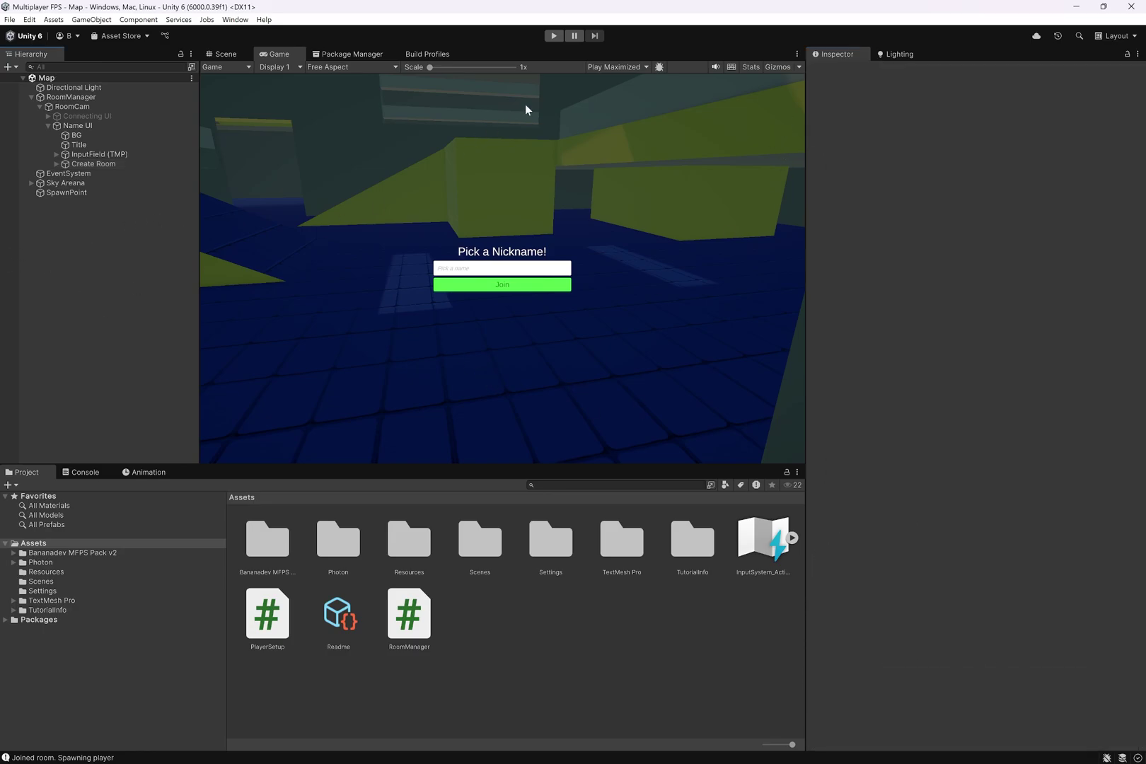
Step: Play-test the game by joining through the nickname screen and moving the spawned player, and stop play mode
click(553, 36)
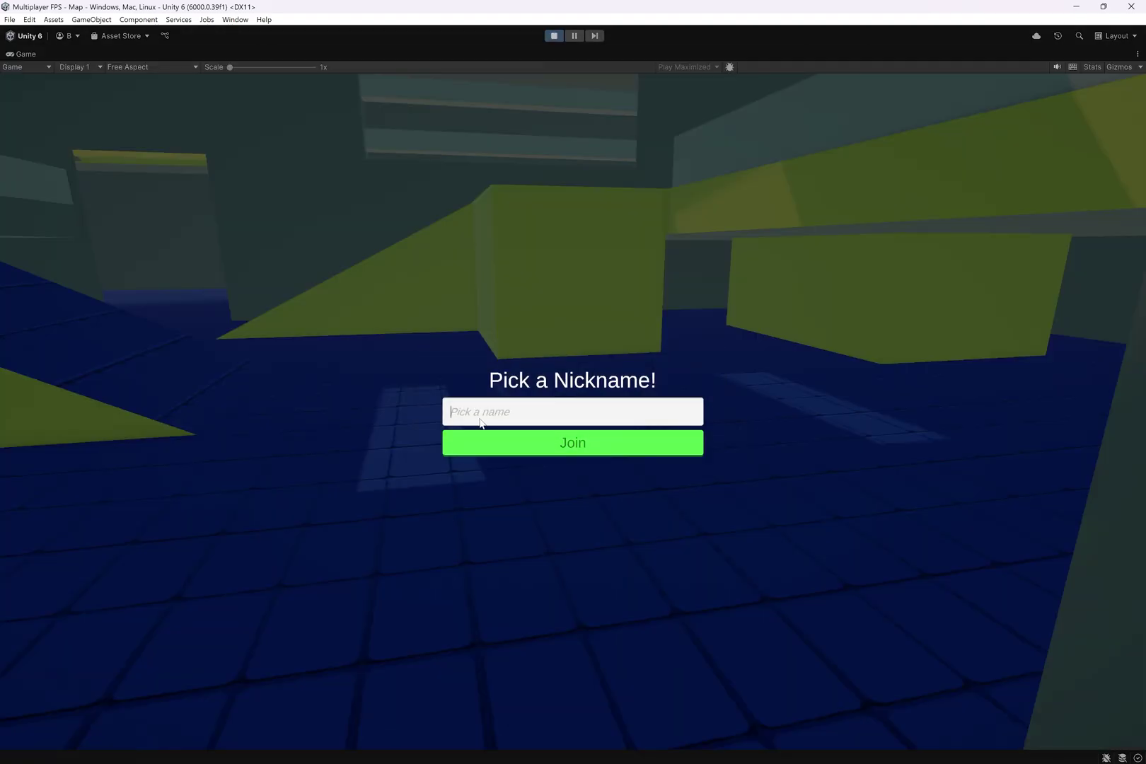
click(501, 441)
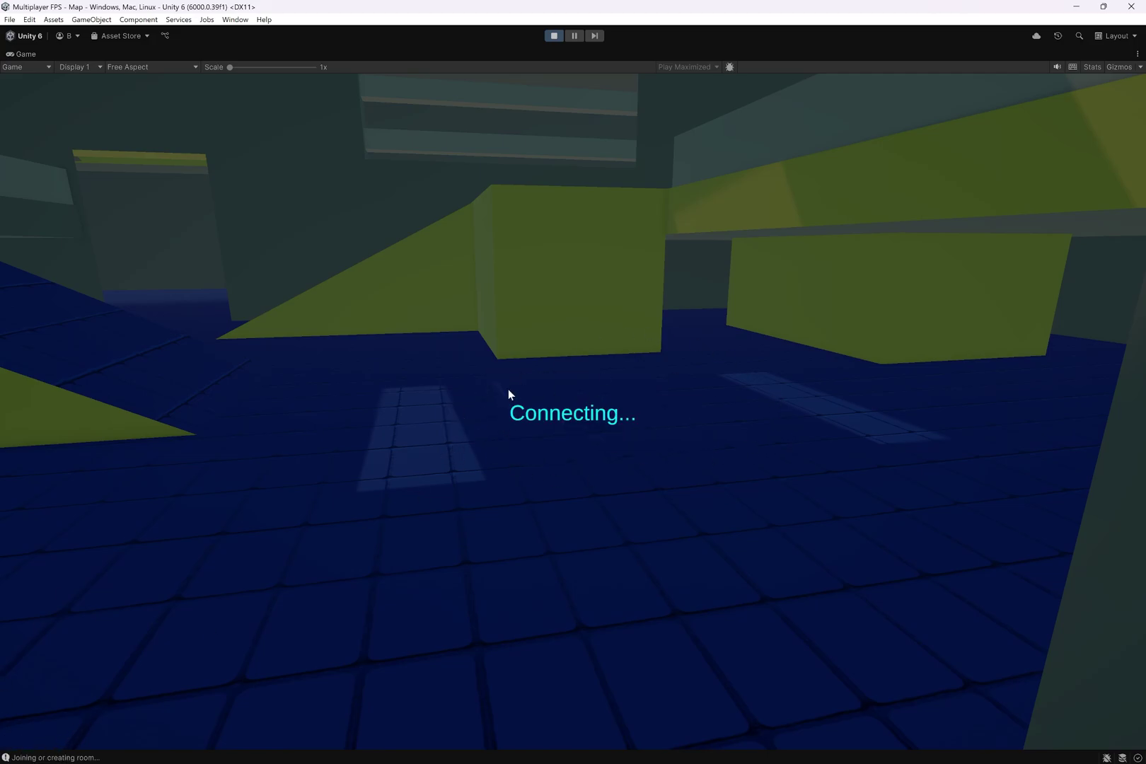
key(w)
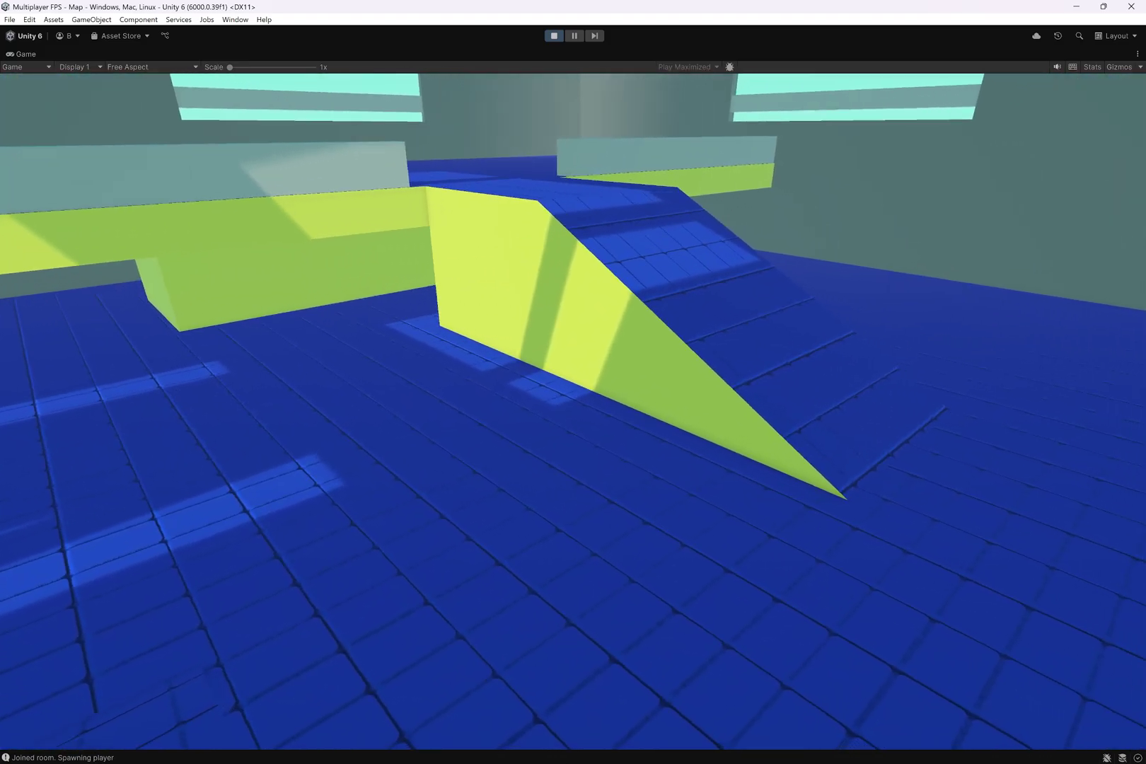
key(Escape)
key(ctrl+p)
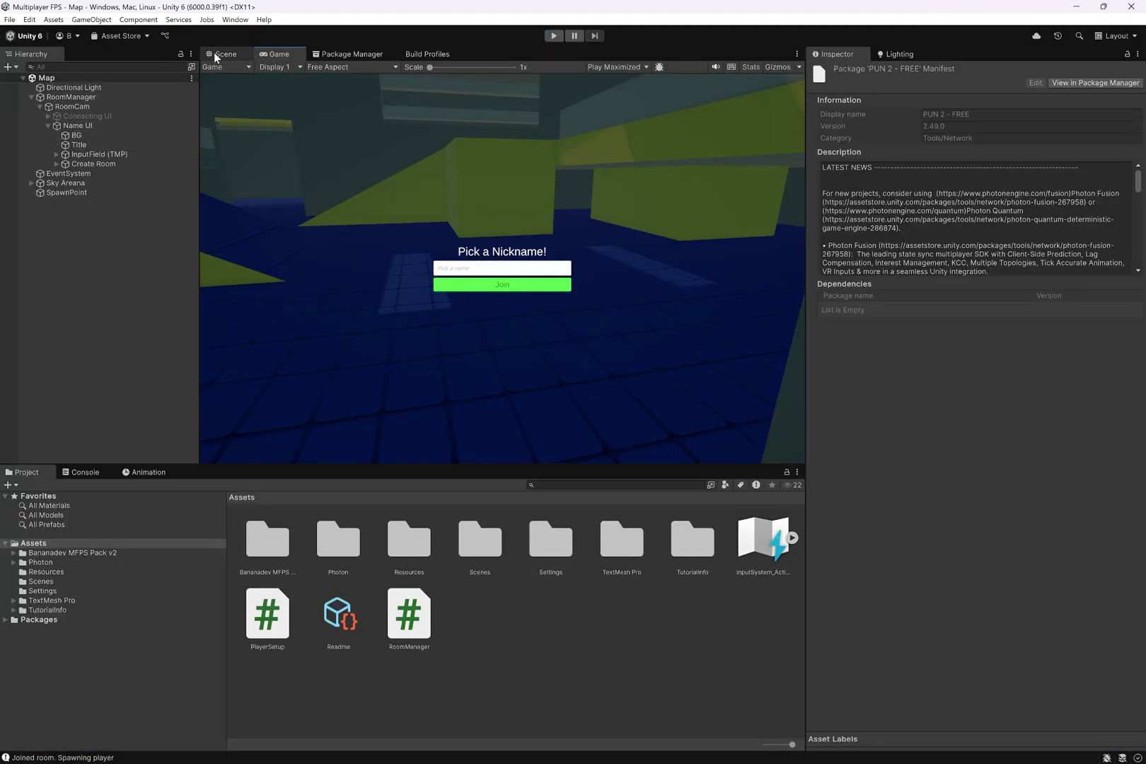
Step: Return to the Scene view and open the Player prefab from the Resources folder for editing
click(214, 53)
right_drag(543, 246, 454, 256)
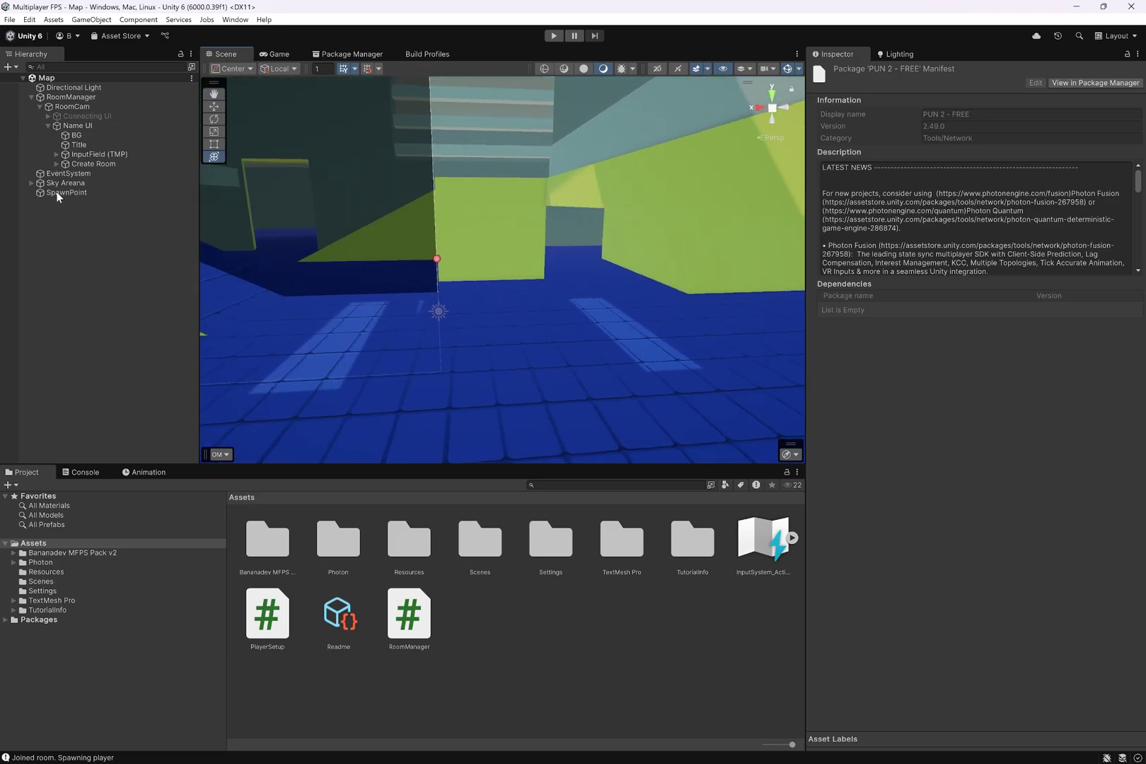
click(80, 558)
click(75, 572)
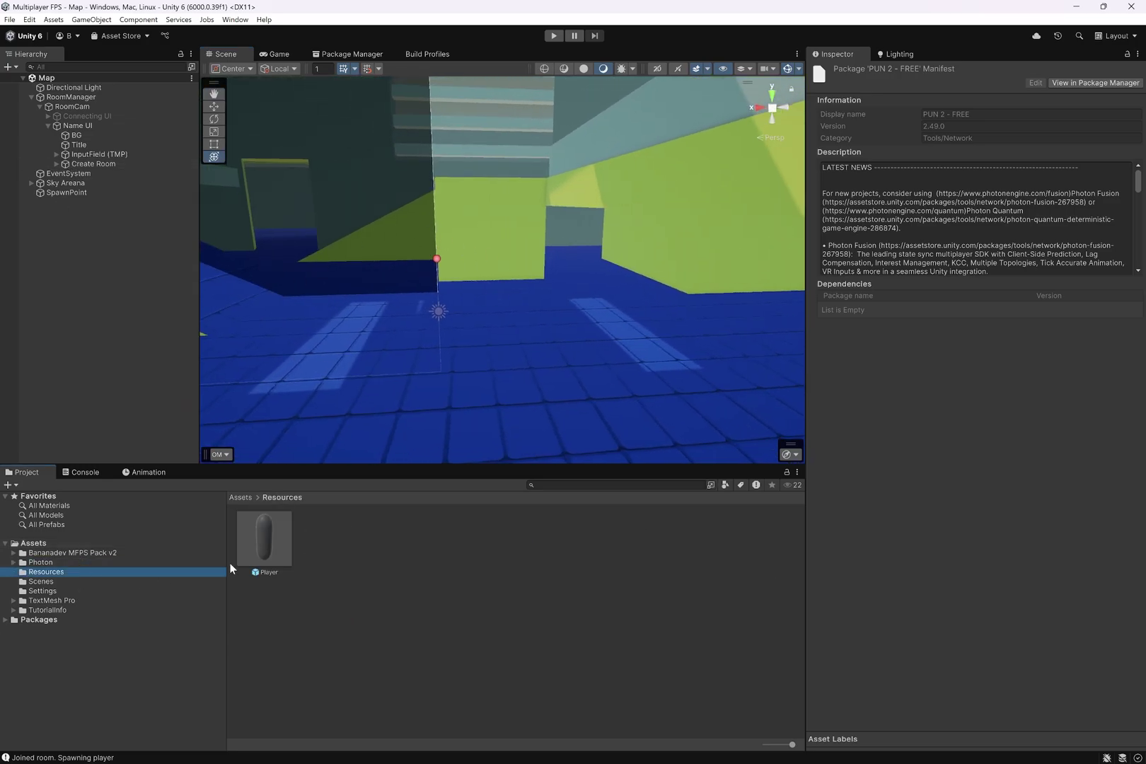
click(253, 546)
double_click(254, 545)
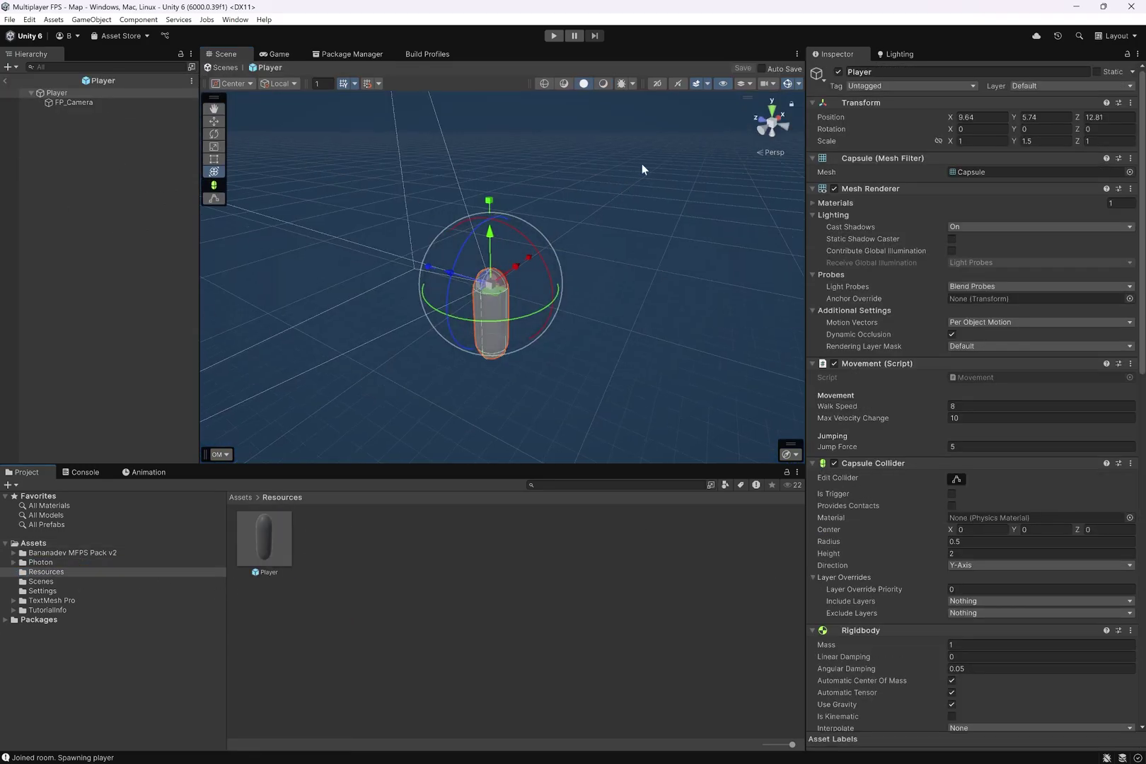
Step: Add a UI Canvas as a child of the Player object in the prefab
click(761, 130)
click(759, 123)
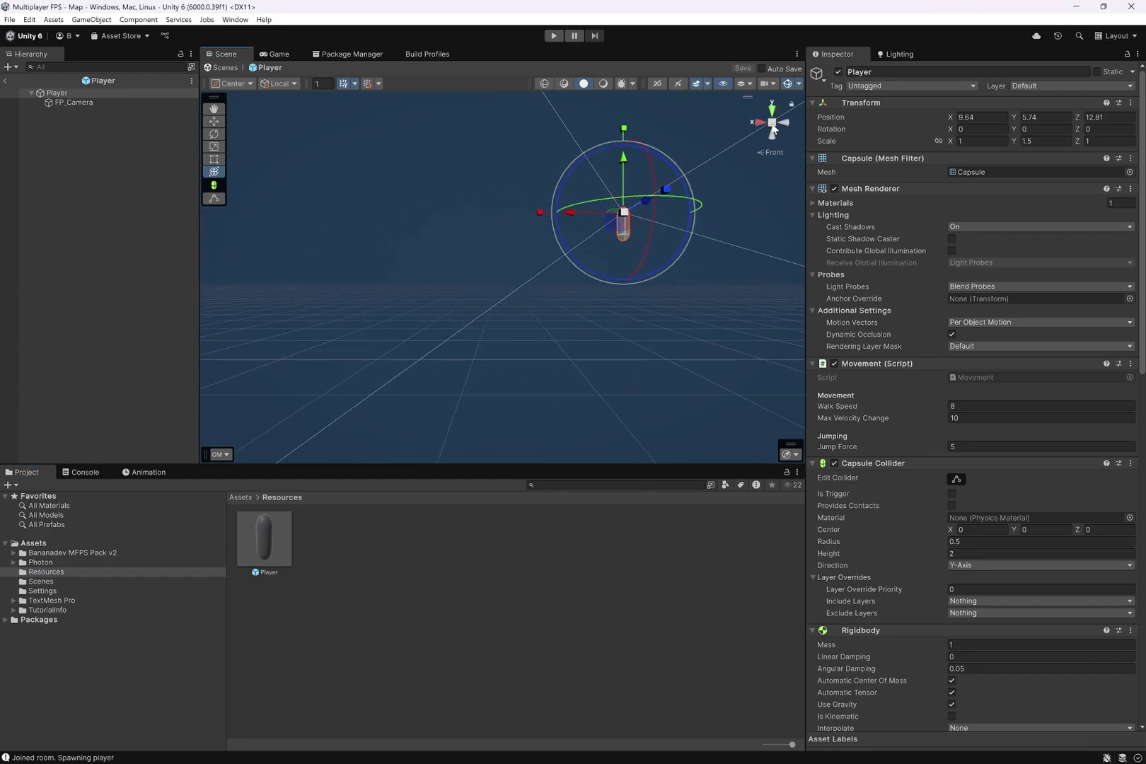
click(771, 124)
key(f)
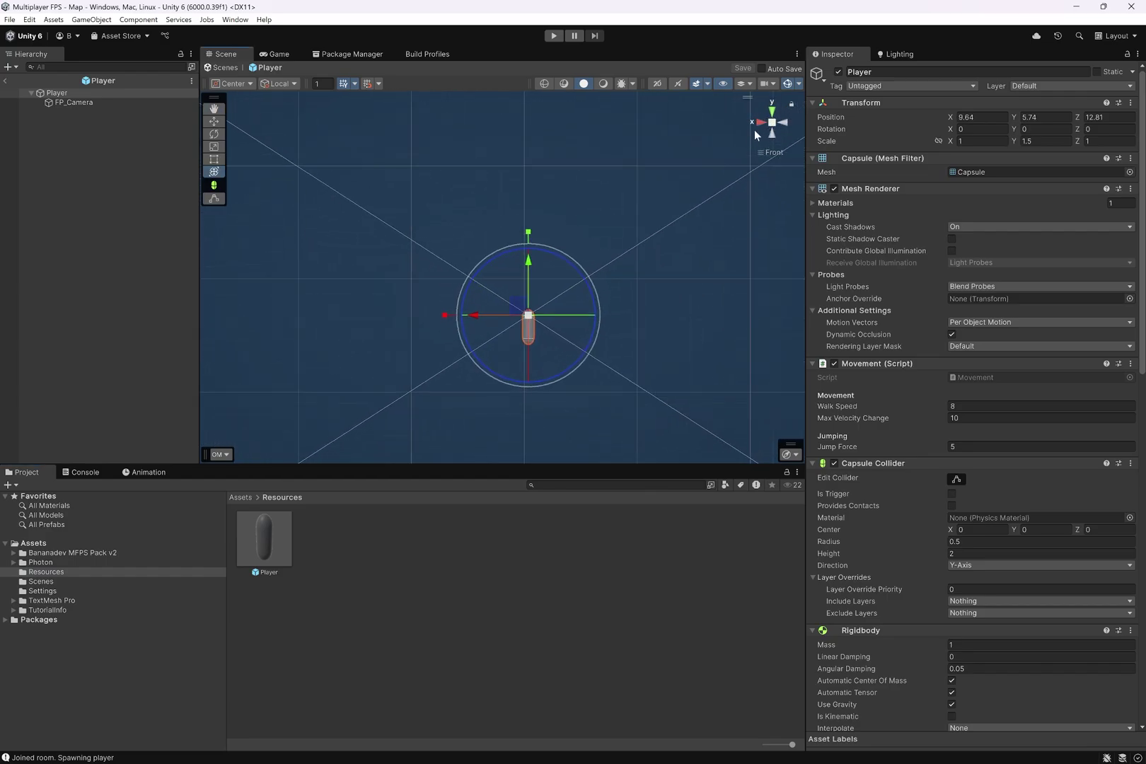
scroll(609, 306, up, 10)
middle_drag(623, 389, 539, 122)
right_click(72, 93)
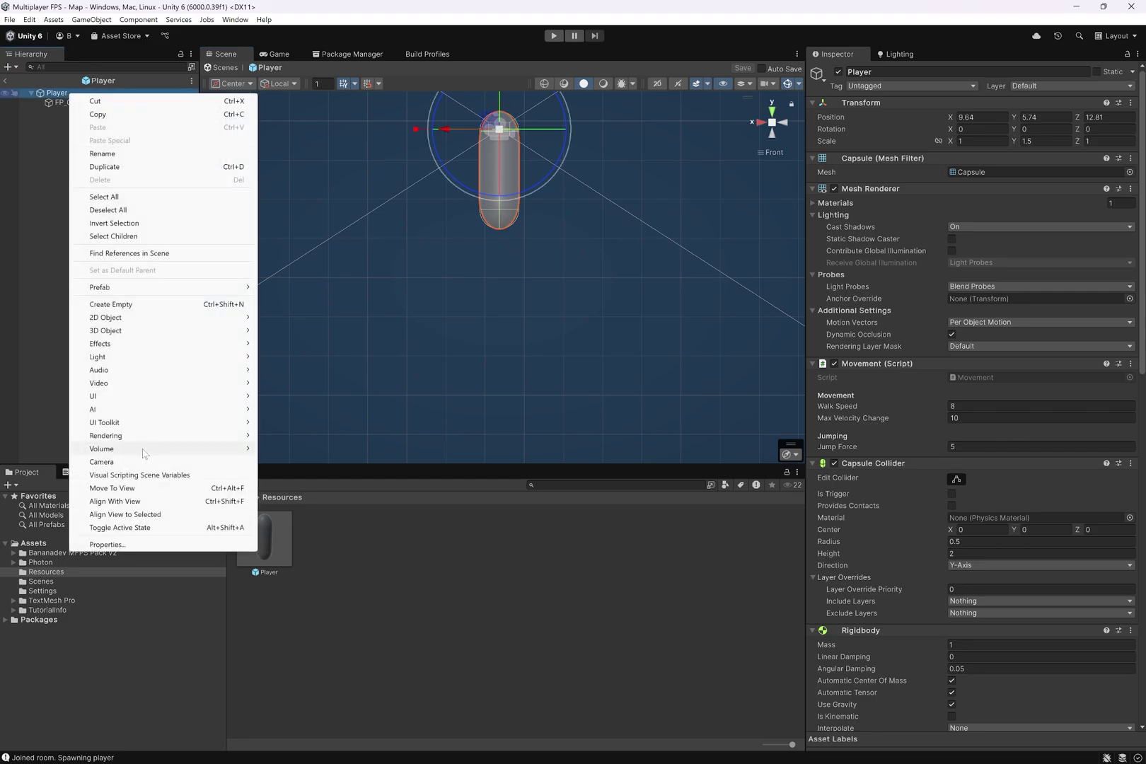
mouse_move(111, 398)
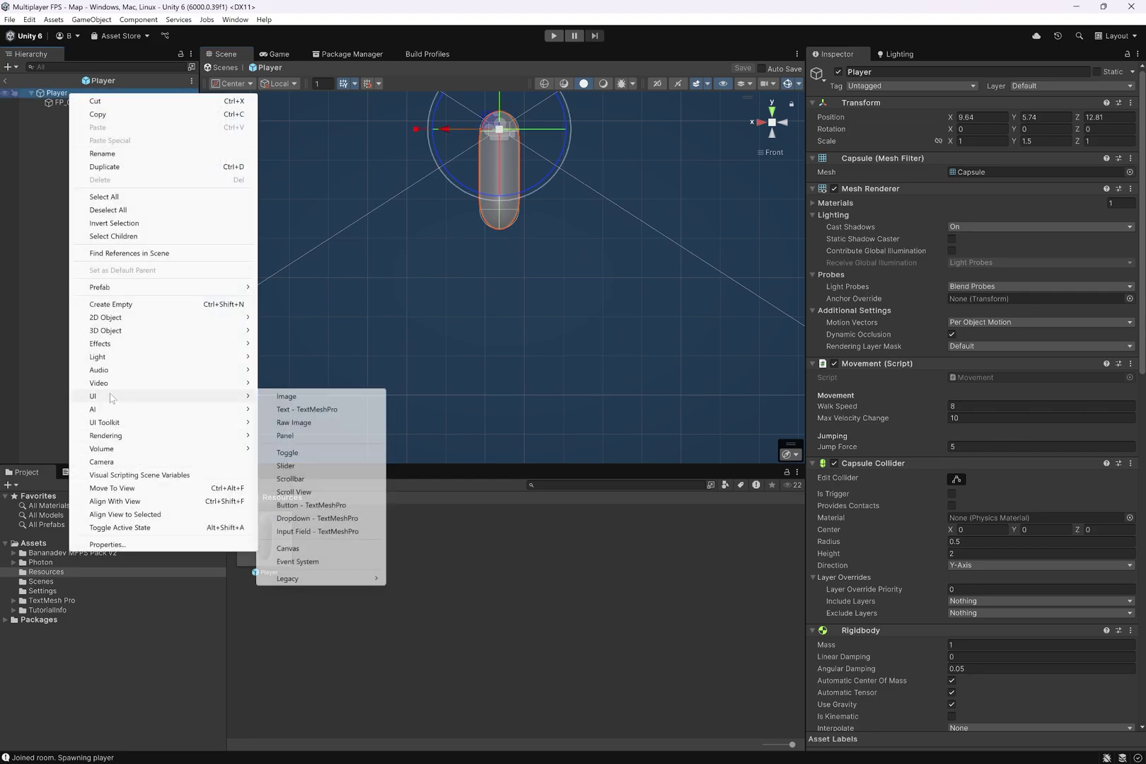
click(288, 548)
Step: Set the new Canvas's Render Mode to World Space
middle_drag(481, 144, 454, 358)
scroll(472, 293, down, 10)
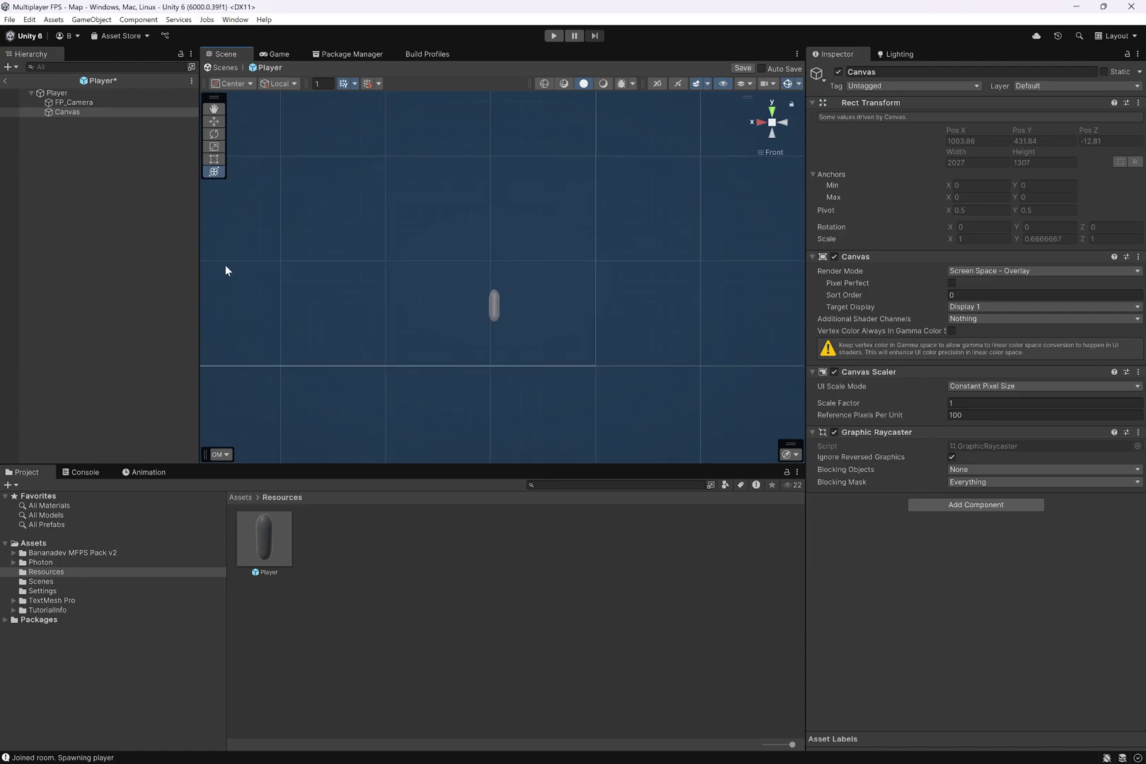
scroll(500, 283, up, 5)
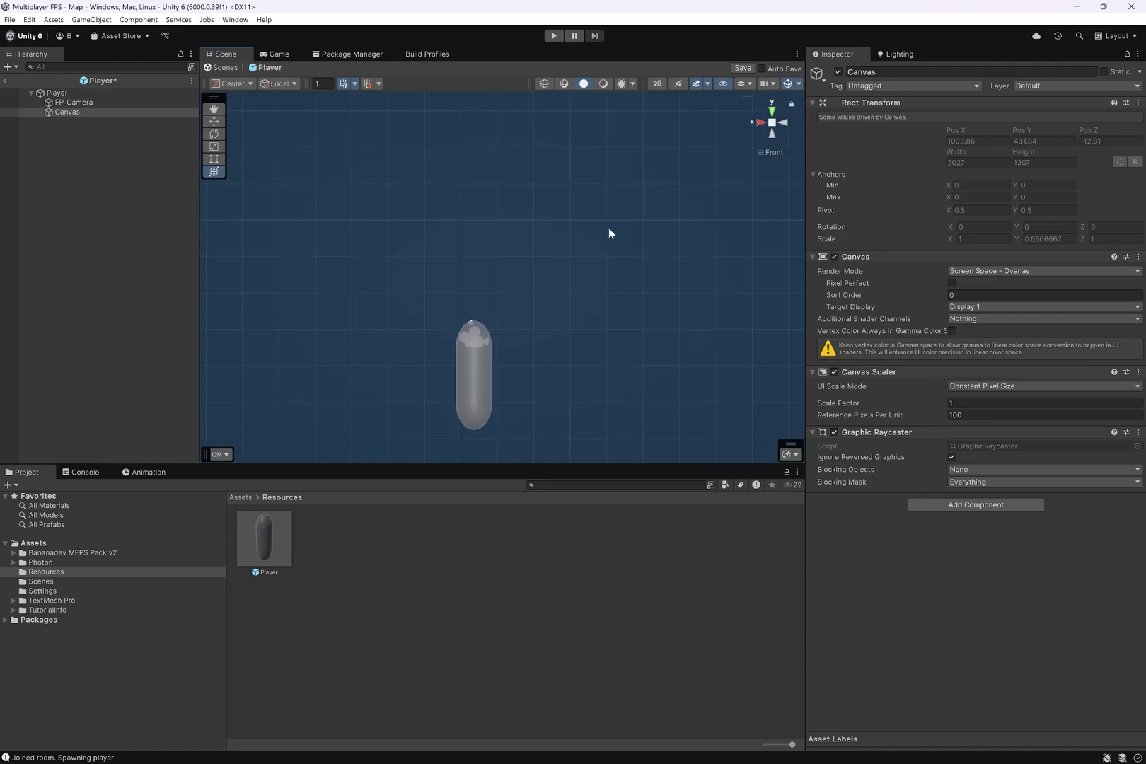
click(985, 272)
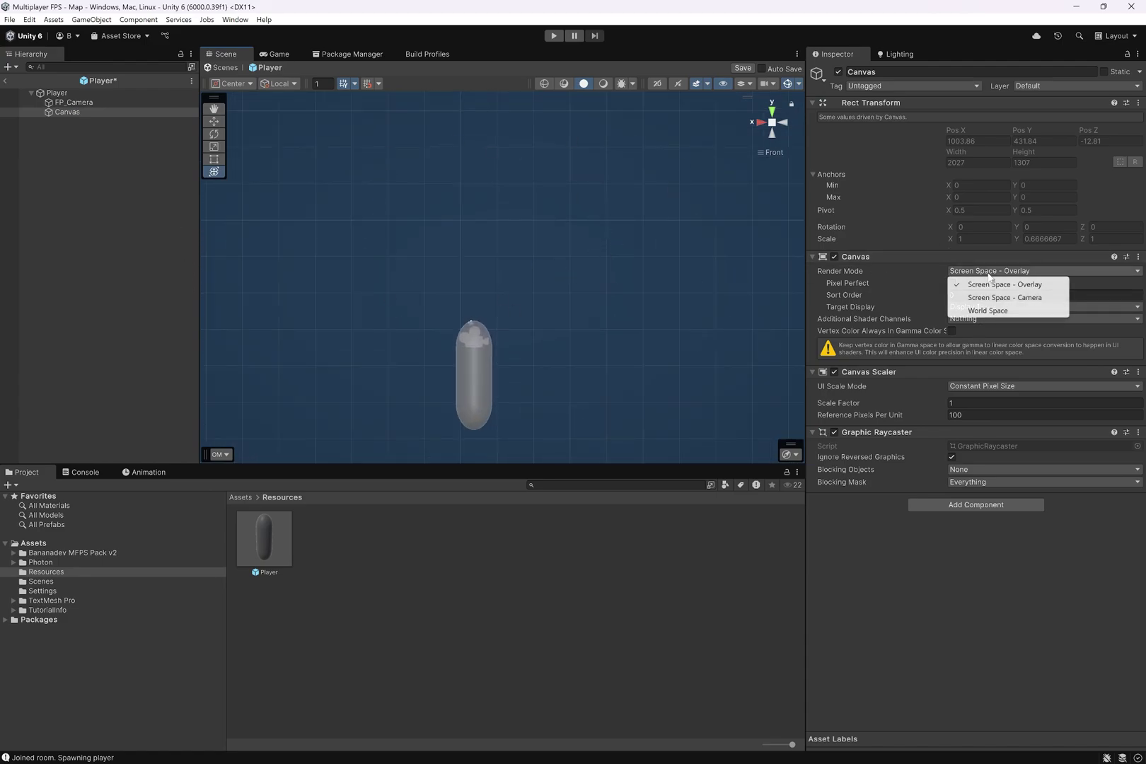
click(901, 270)
click(998, 271)
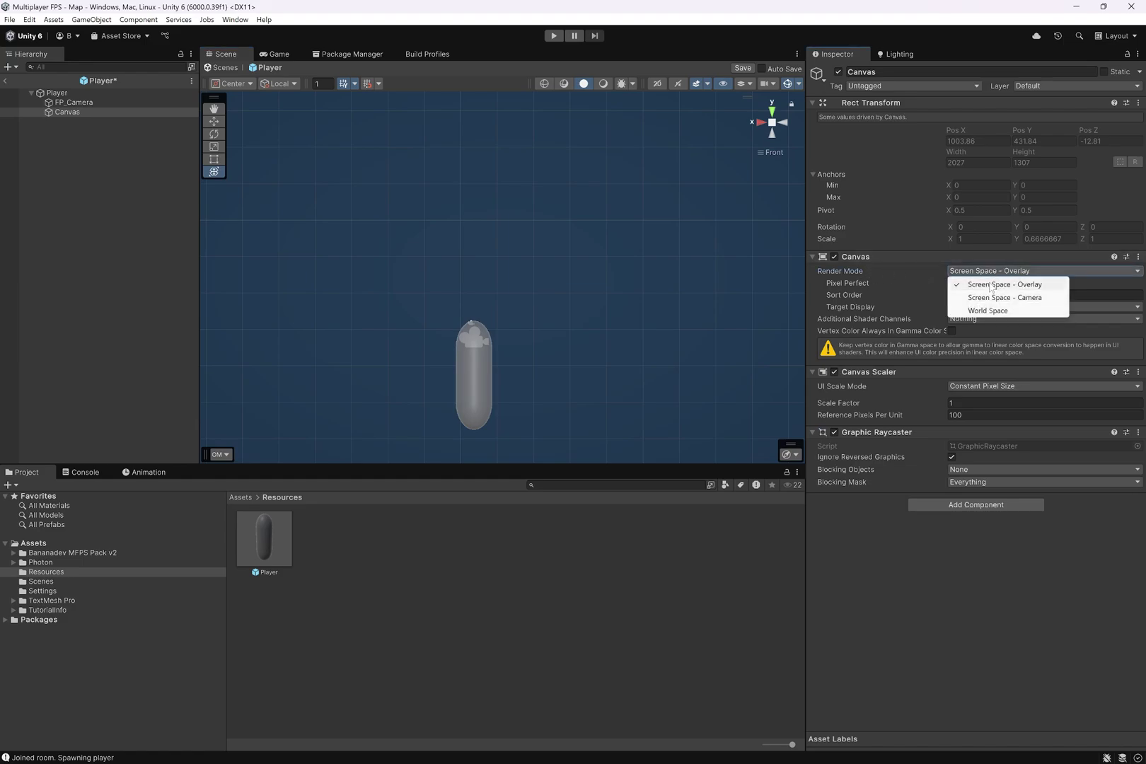
click(965, 309)
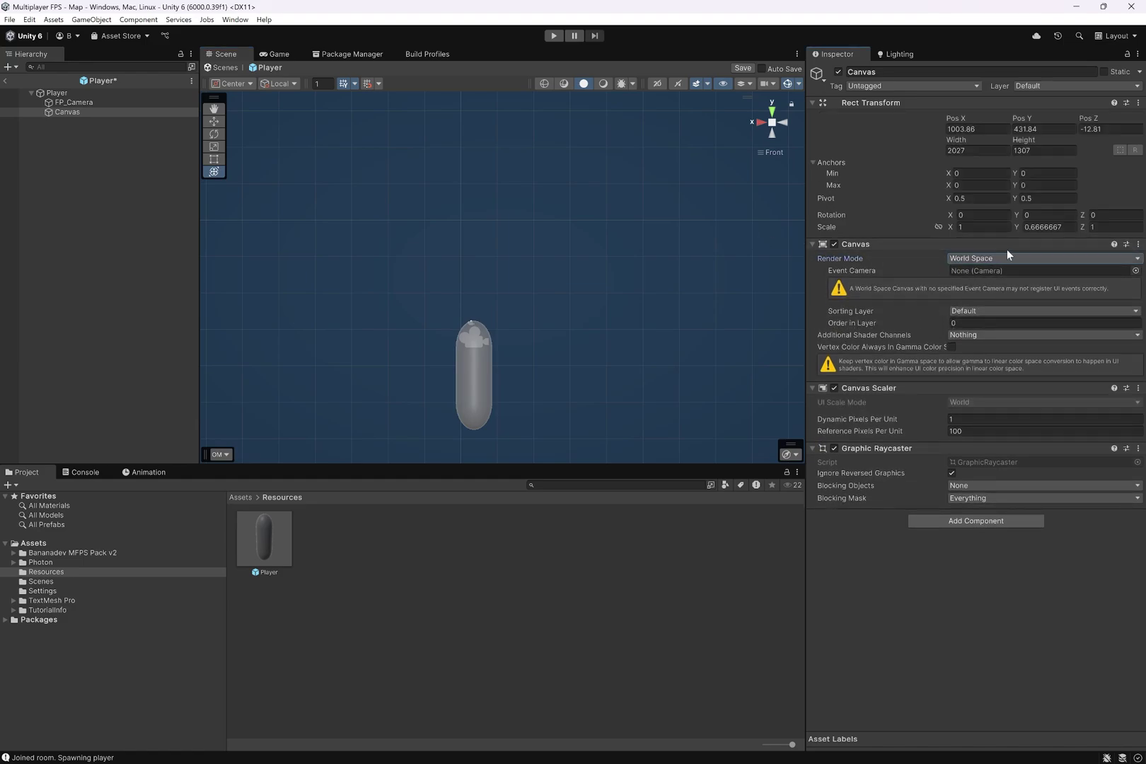
Step: Set the Canvas's position to X 1, Y 1 and Z 1 in its Rect Transform
scroll(565, 265, down, 10)
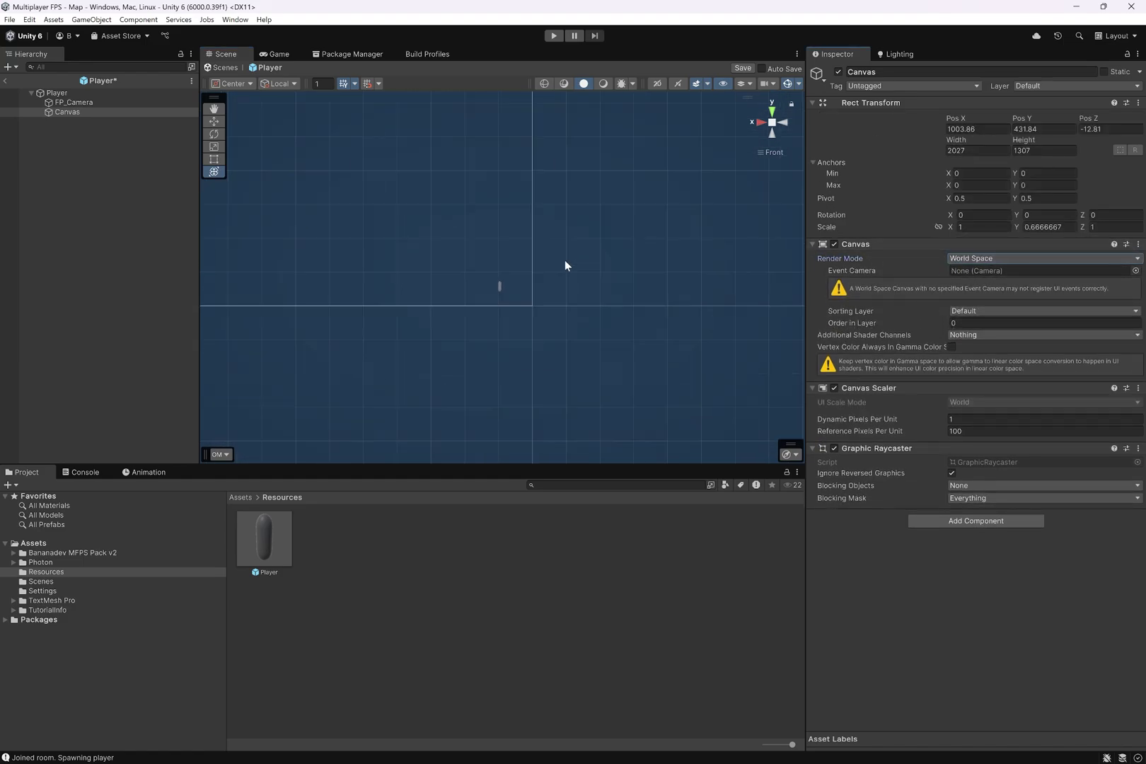
scroll(565, 263, up, 5)
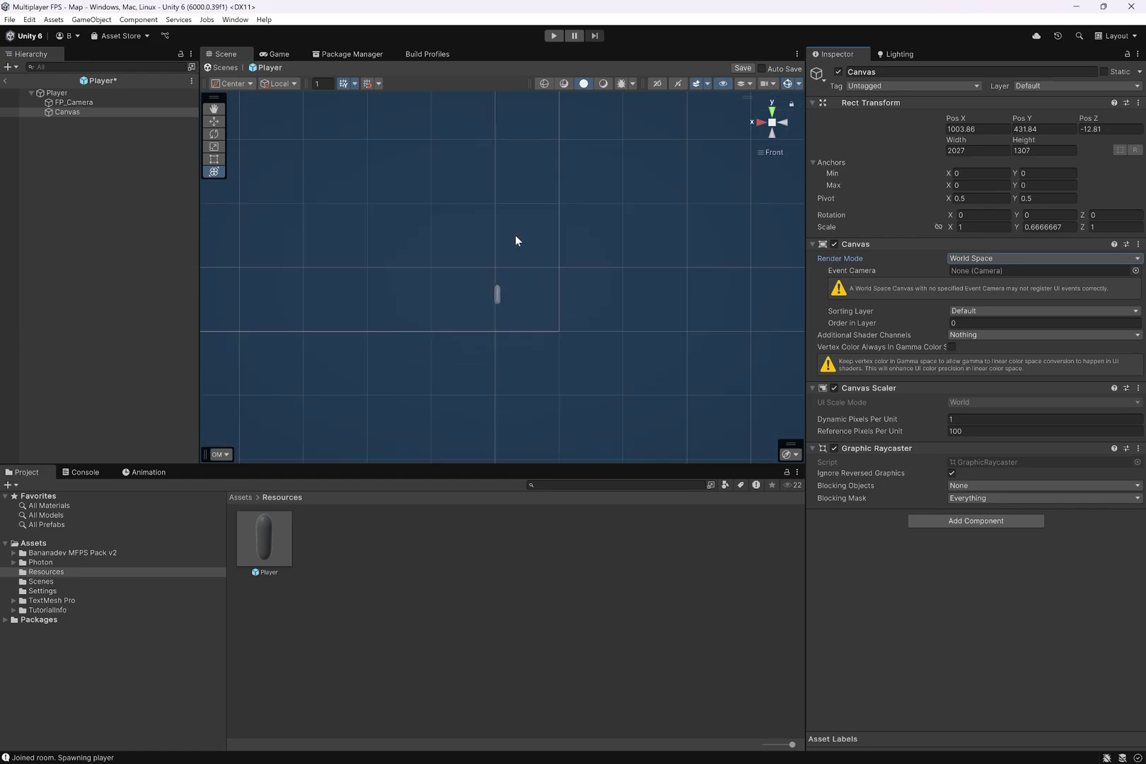
click(976, 129)
text(1)
key(Tab)
text(1)
key(Tab)
text(1)
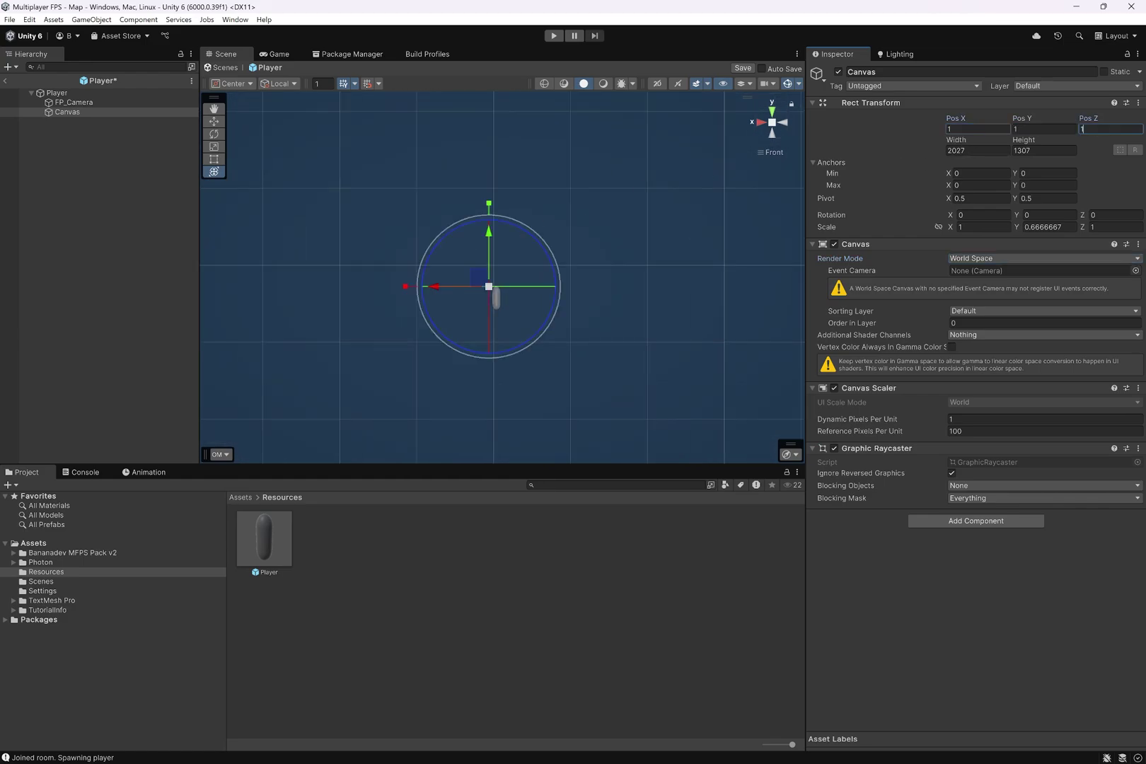
Step: Set the Canvas's width and height to 1 in its Rect Transform
key(Tab)
text(1)
key(Tab)
text(1)
scroll(644, 242, up, 4)
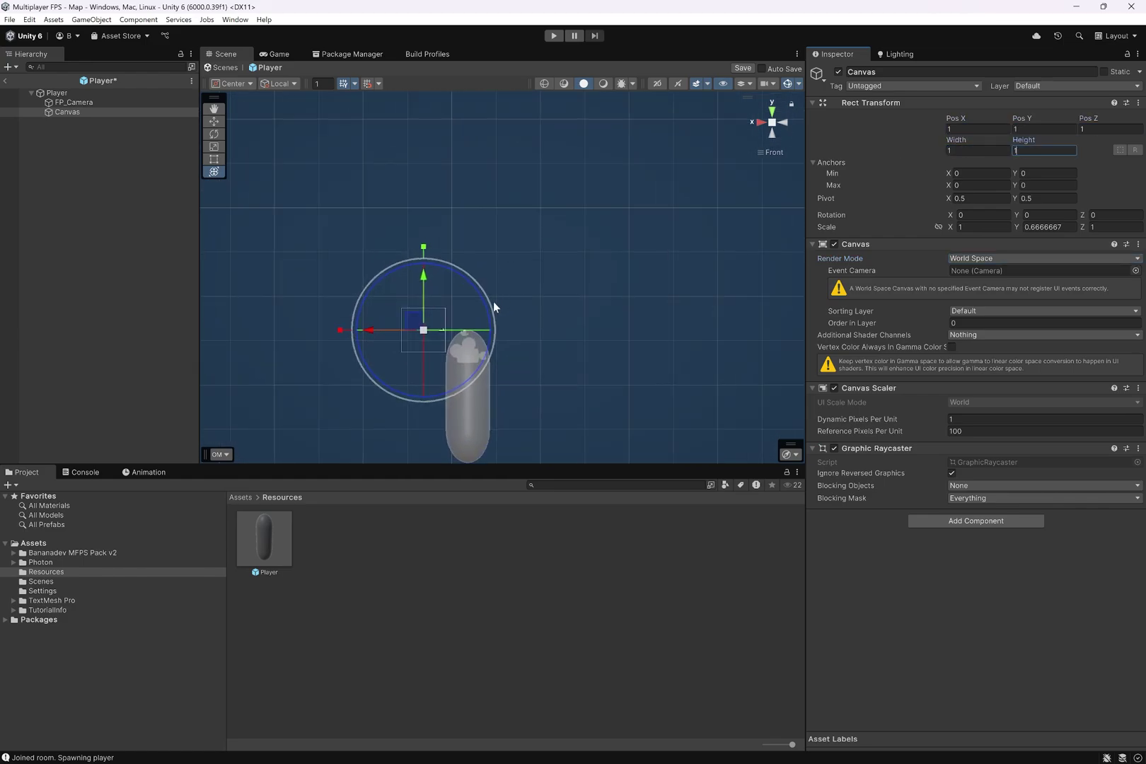
Step: Move the Canvas above the player capsule, setting its position to X 0 and Y 1.5
drag(430, 331, 459, 294)
click(969, 129)
text(0)
key(Tab)
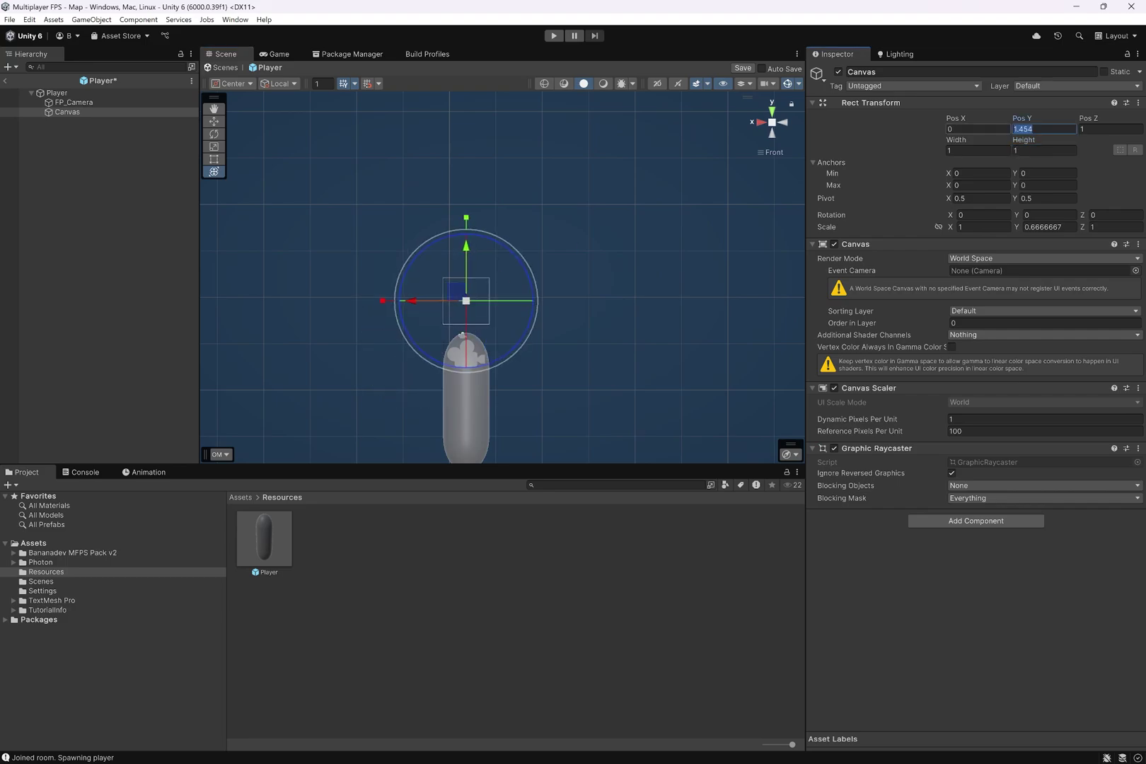
text(1.5)
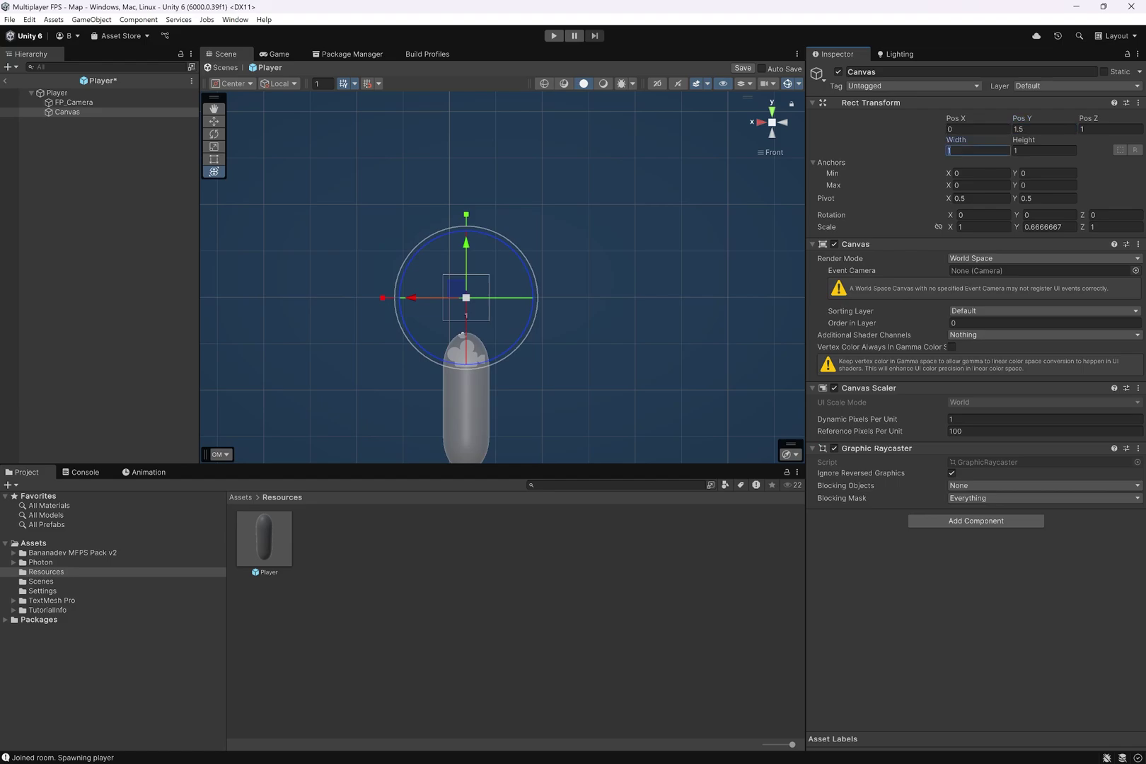
Step: Set the Canvas's width to 5 and its Y scale to 1
text(5)
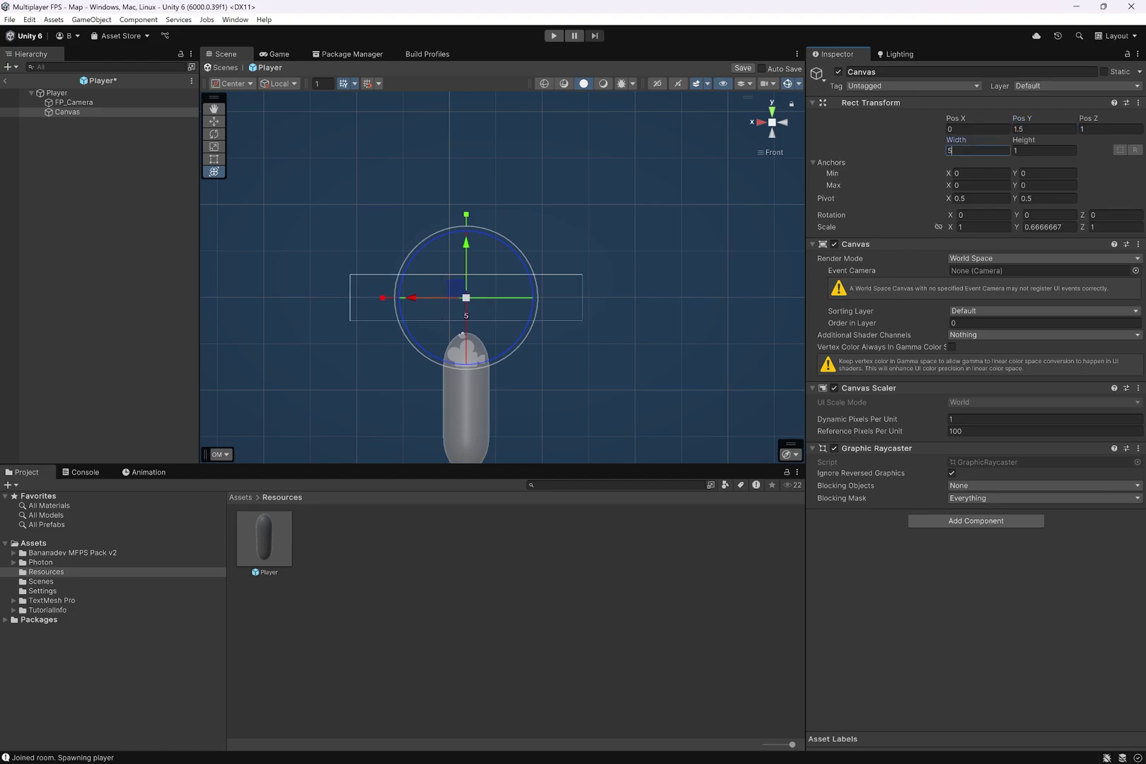
click(1043, 227)
text(1)
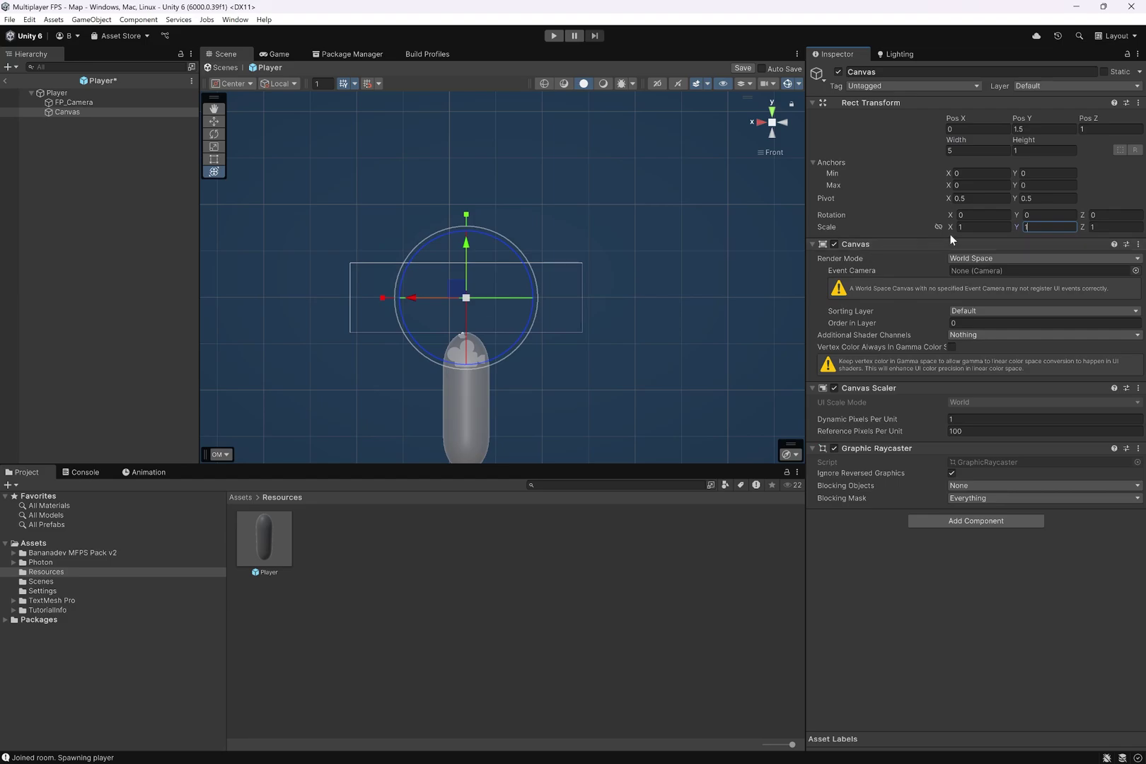
Step: Set the Canvas's Z position to 0 to line it up with the player capsule
alt+drag(557, 269, 345, 341)
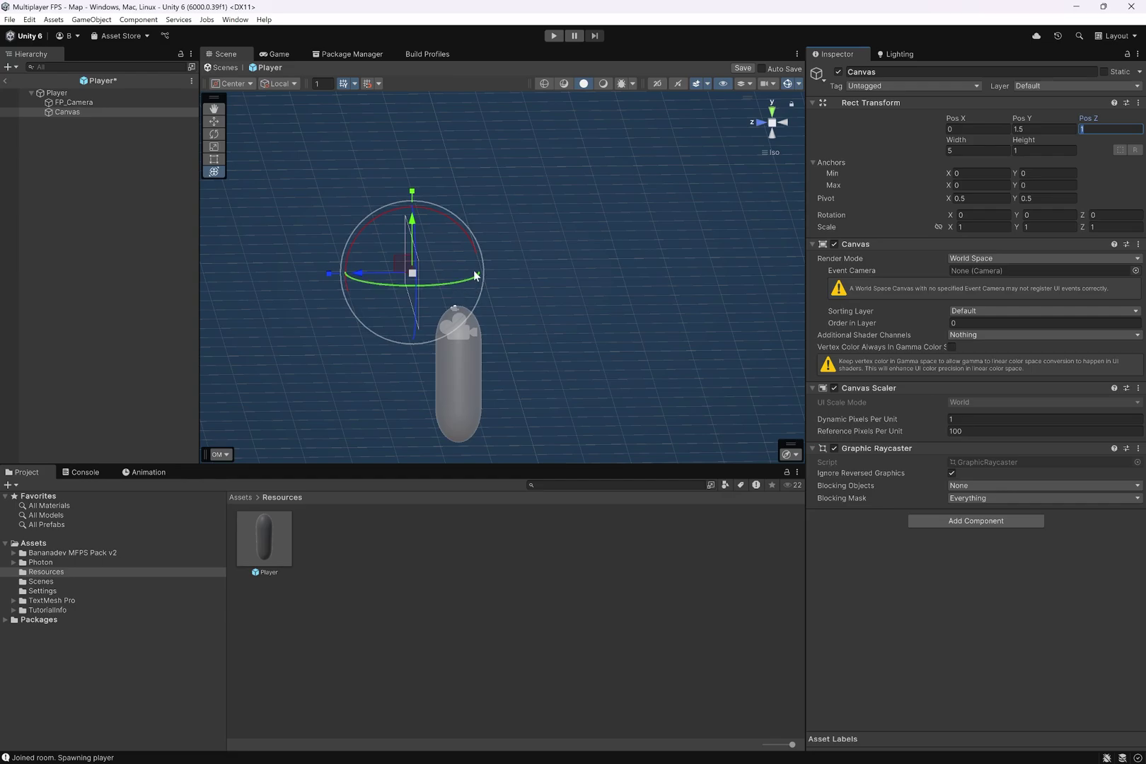
text(0)
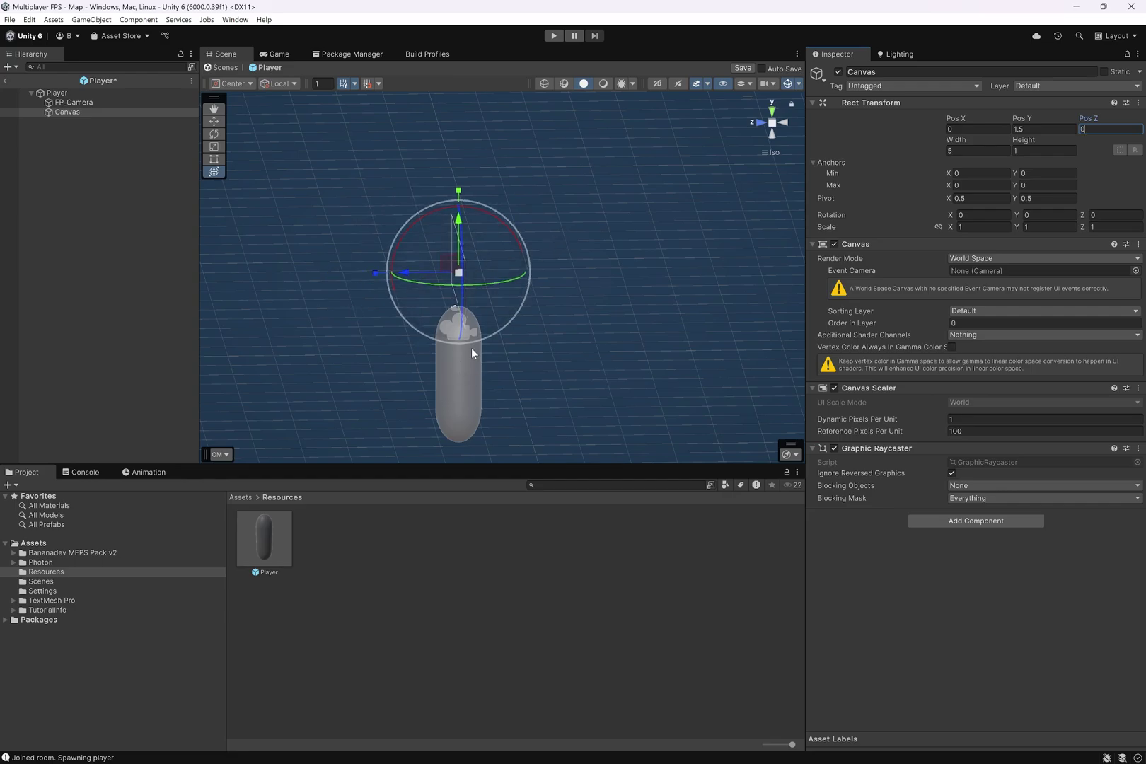
alt+drag(458, 262, 767, 319)
right_drag(767, 319, 771, 319)
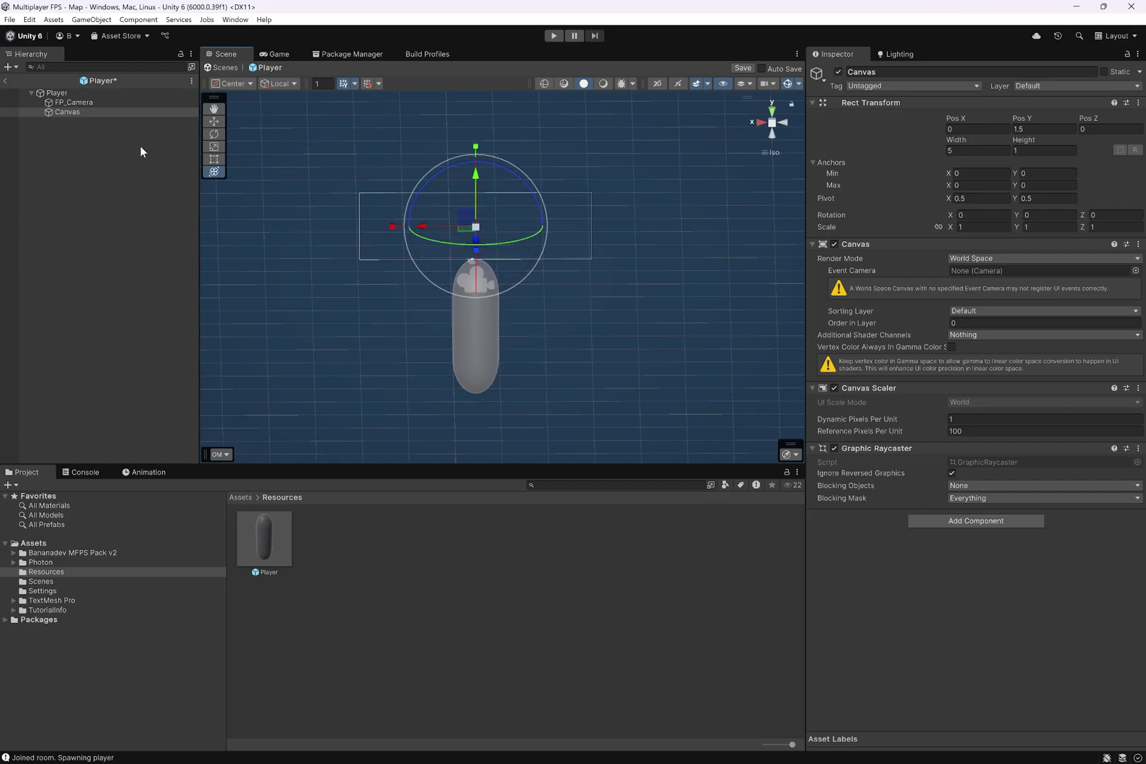
Step: Add a TextMeshPro text object as a child of the Canvas
right_click(81, 111)
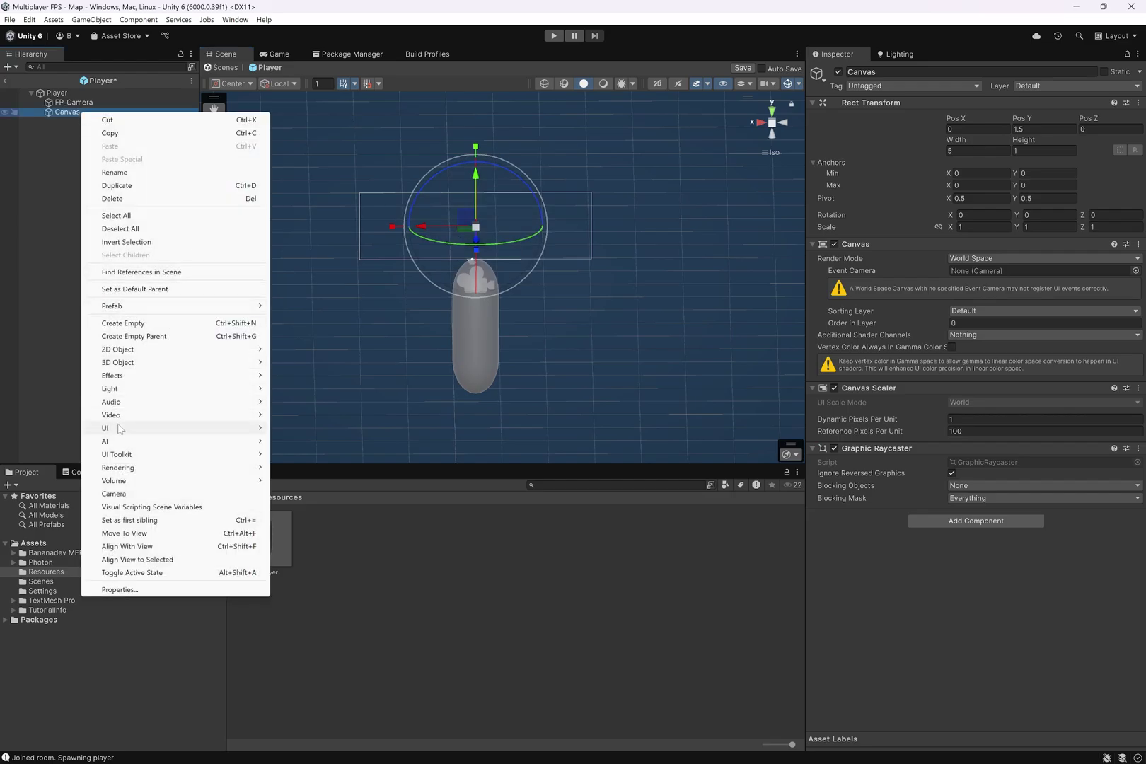
mouse_move(121, 430)
click(319, 441)
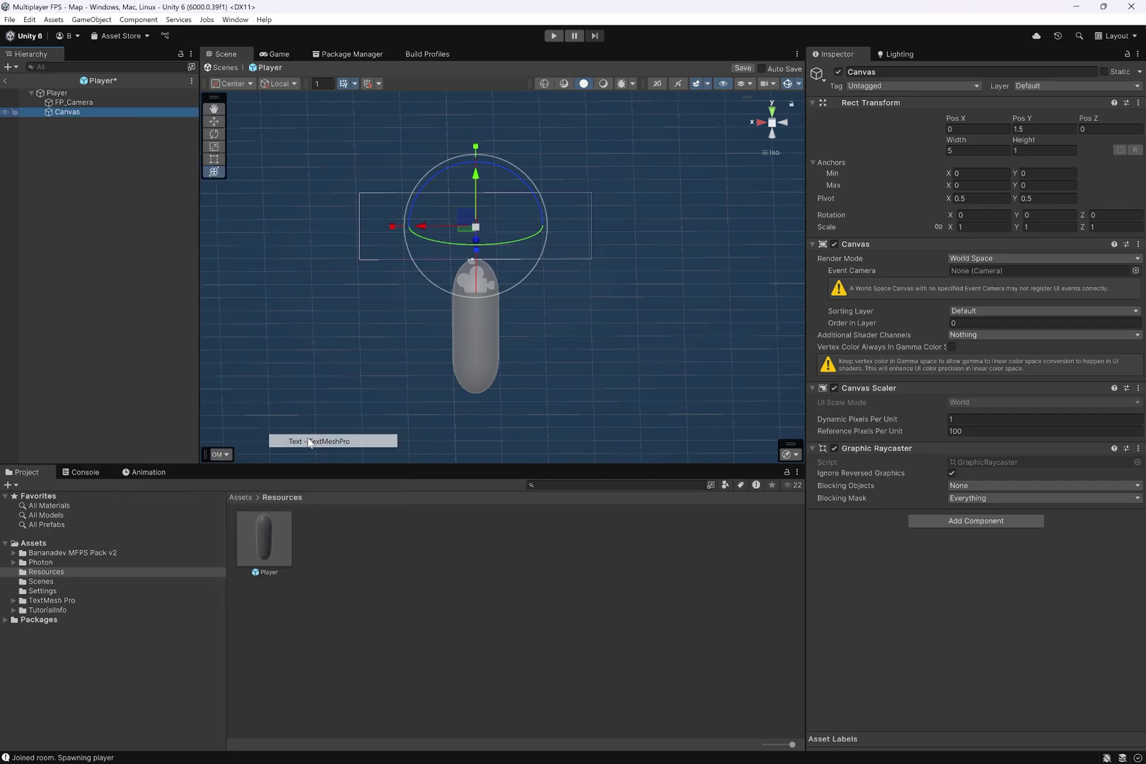
scroll(408, 205, down, 10)
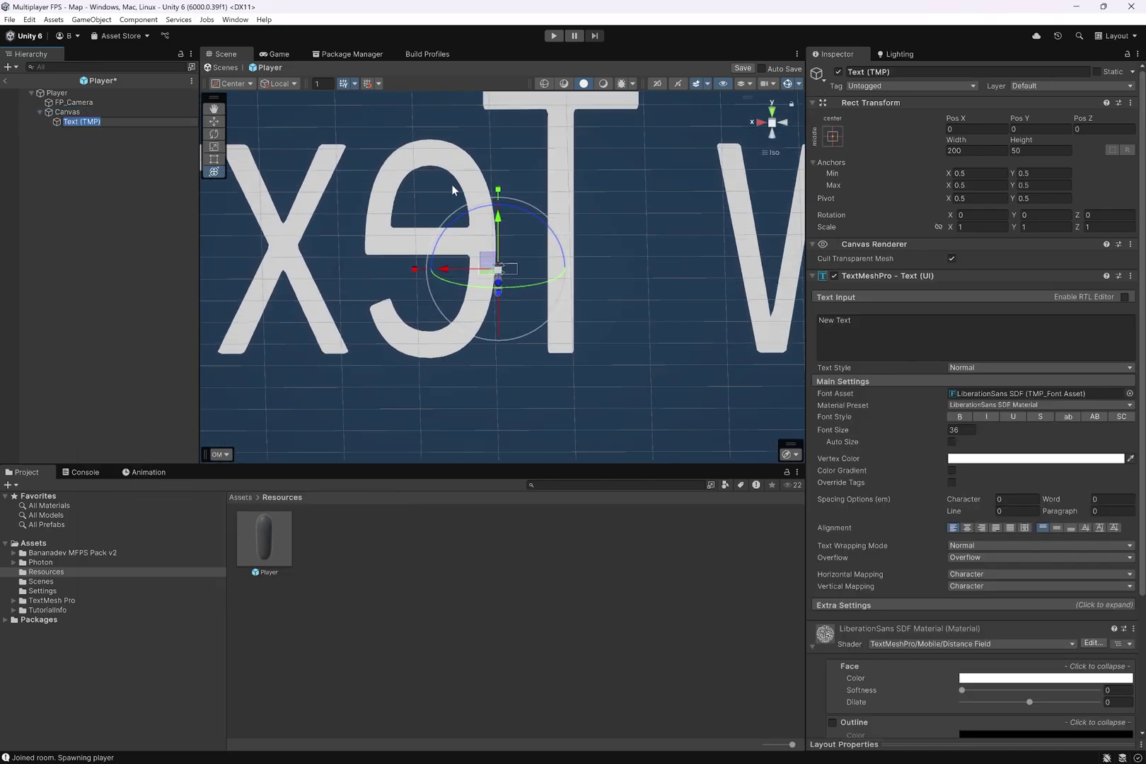
Step: Set the text's font size to 10 and align it to the centre horizontally and the middle vertically
click(966, 431)
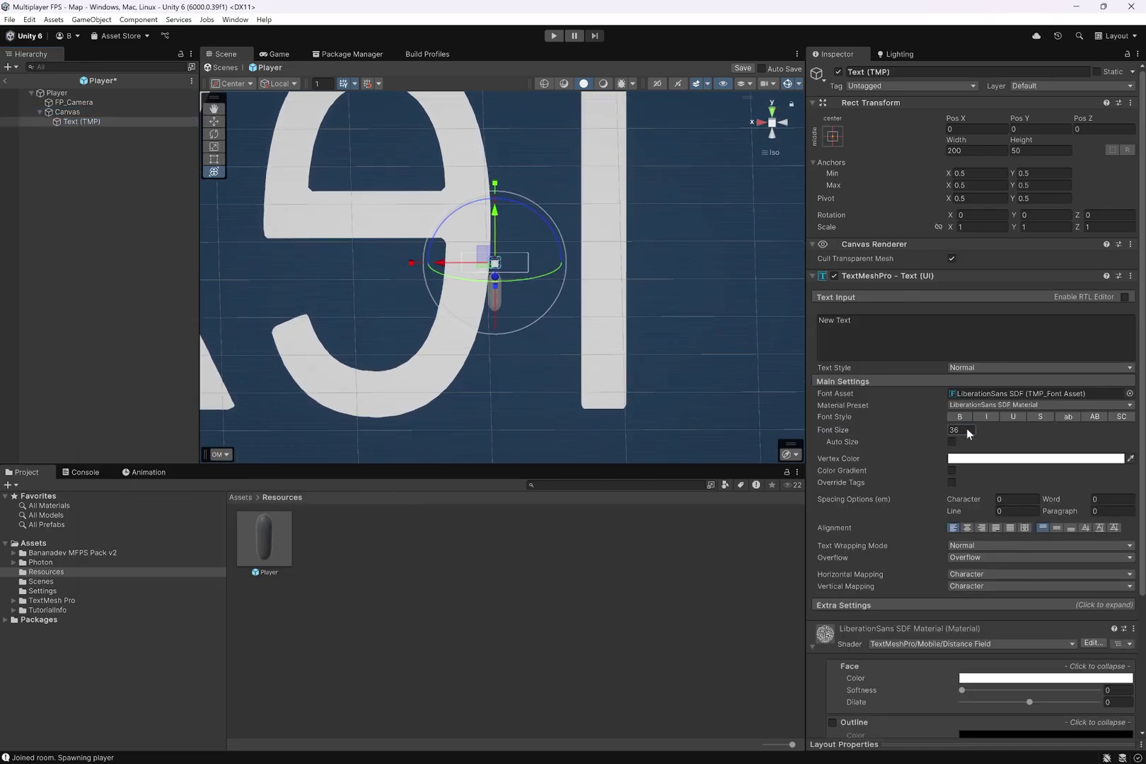
text(1)
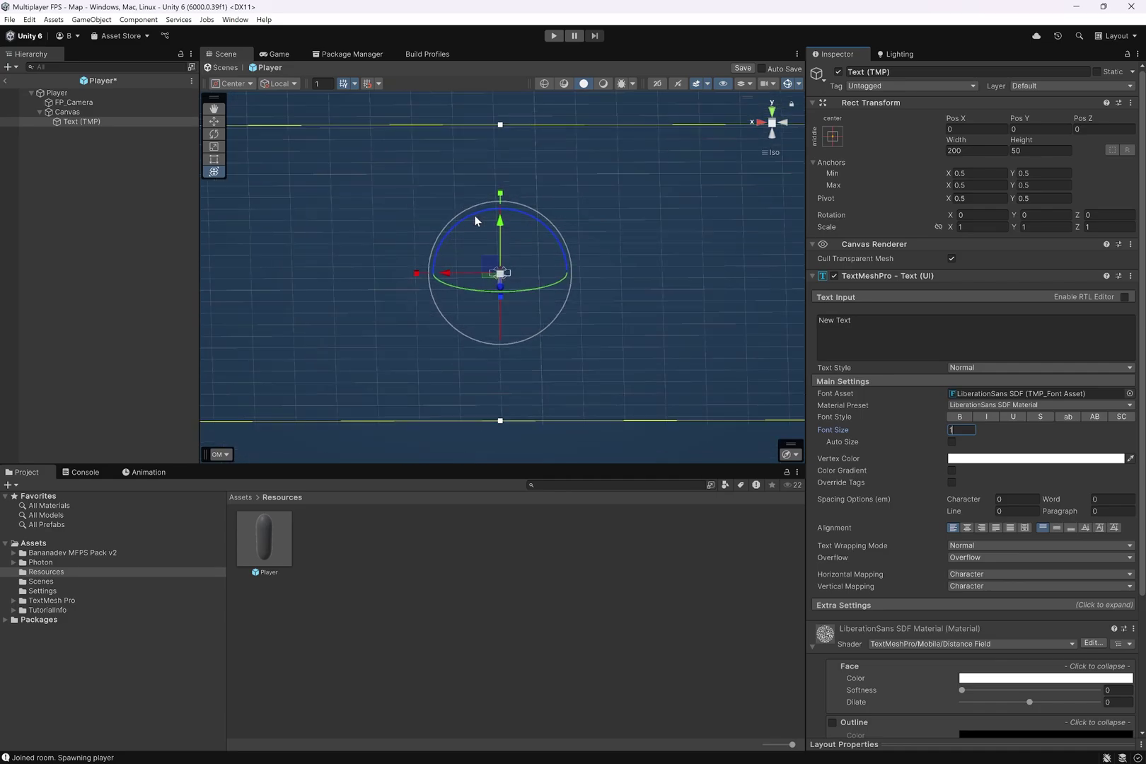
text(0)
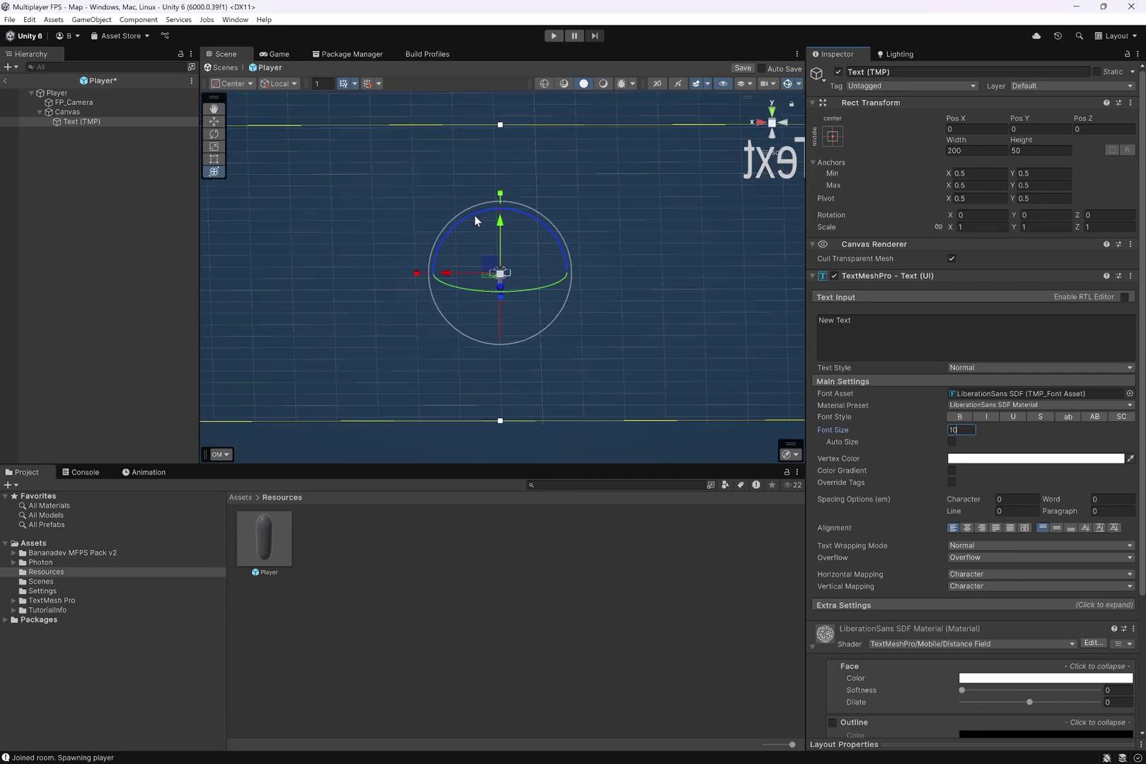
click(967, 528)
click(1056, 528)
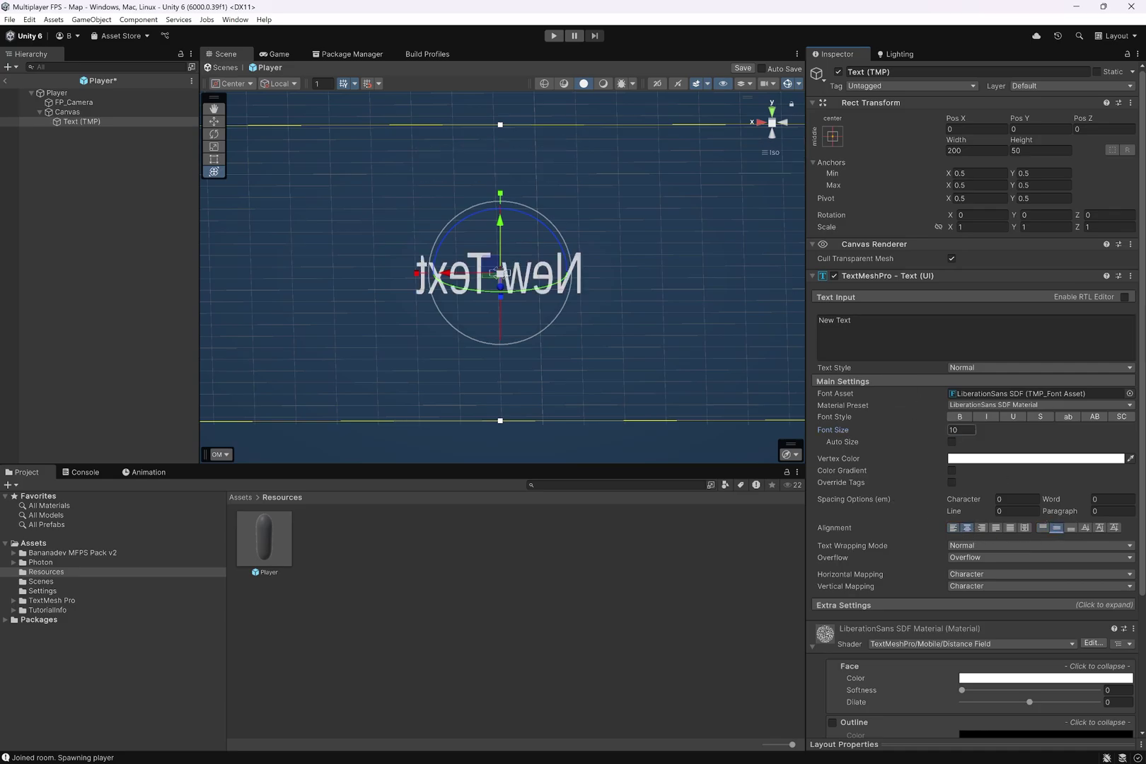
Step: Set the text's font size to 1 and view it from its readable side above the player
click(955, 430)
text(1)
scroll(509, 251, down, 8)
scroll(525, 244, up, 5)
right_drag(548, 237, 440, 230)
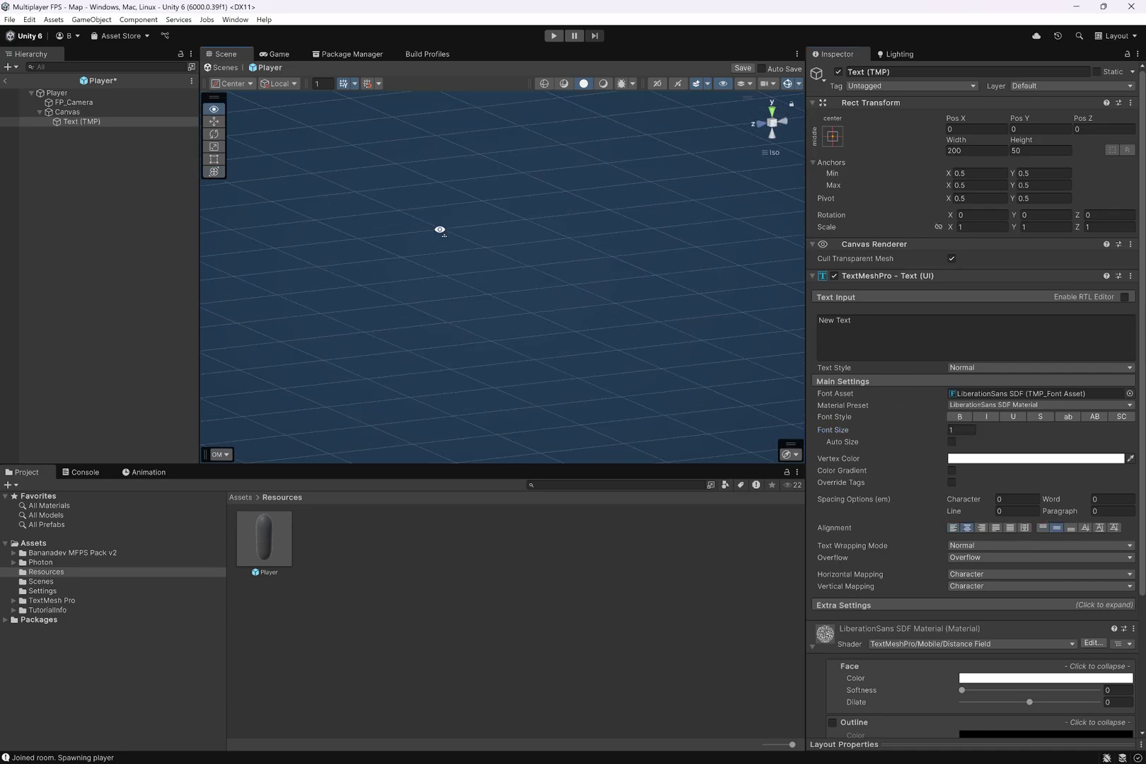
alt+drag(440, 230, 240, 202)
Step: Replace the text object's content with "nickame"
click(67, 112)
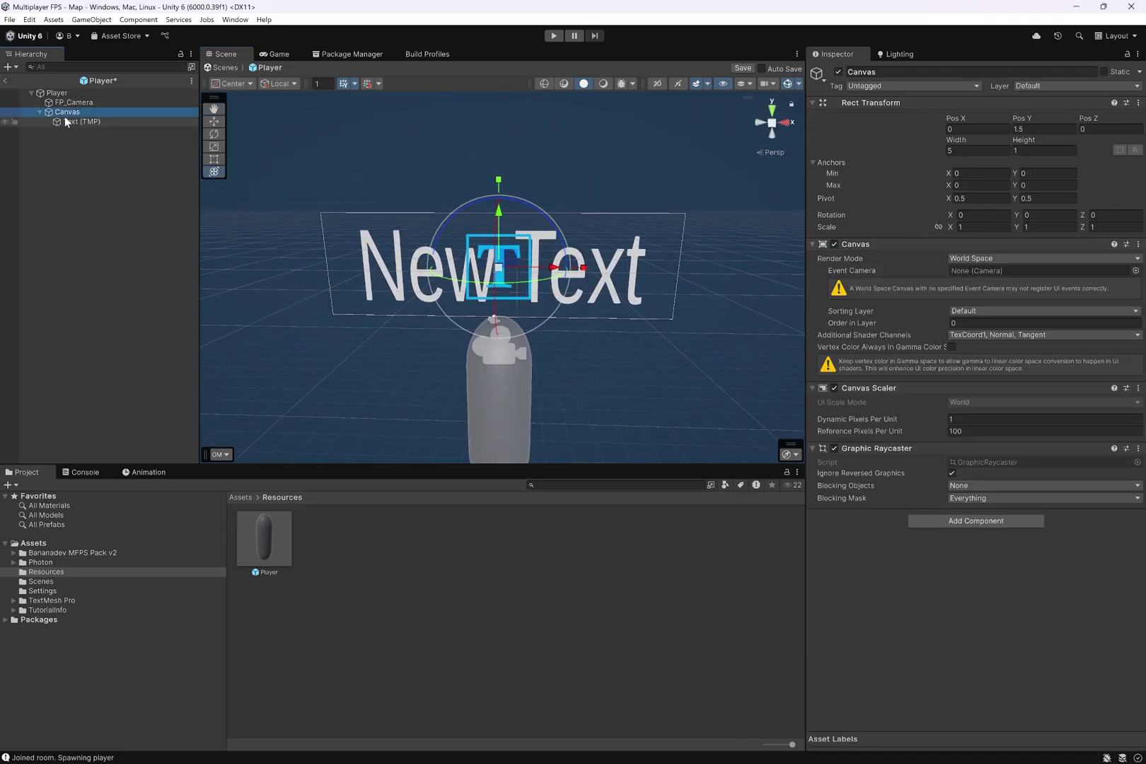
click(65, 122)
triple_click(831, 320)
text(nickame)
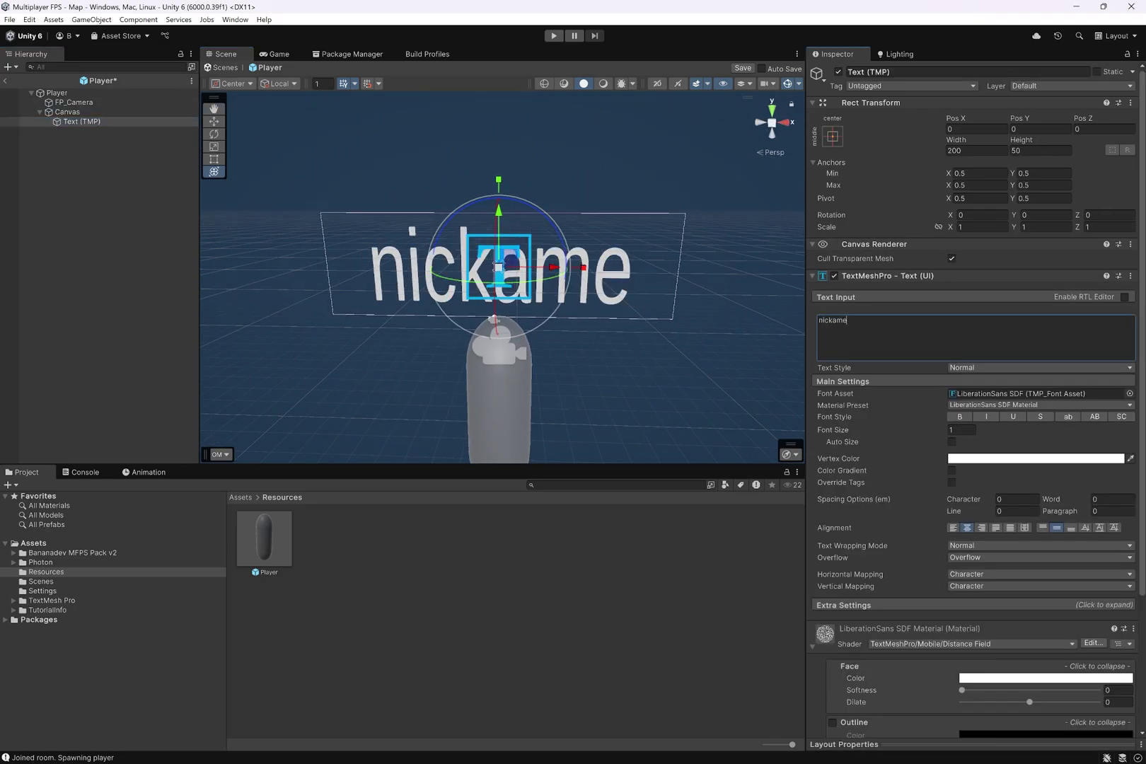
Step: Set the nickname text's font size to 0.5
right_drag(637, 276, 637, 233)
text(s0.5)
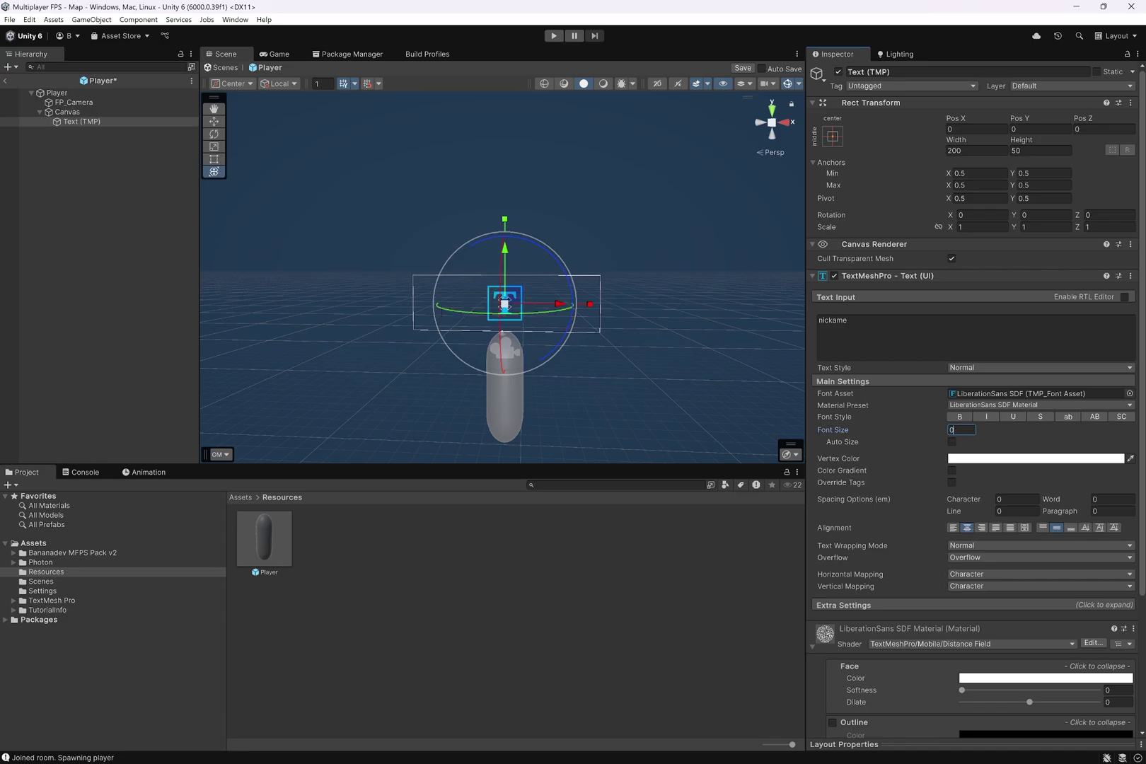
key(w)
right_drag(588, 345, 767, 78)
key(s)
Step: Compare the Oswald Bold SDF and Roboto-Bold SDF fonts on the nickname text and choose Roboto-Bold SDF
click(1129, 393)
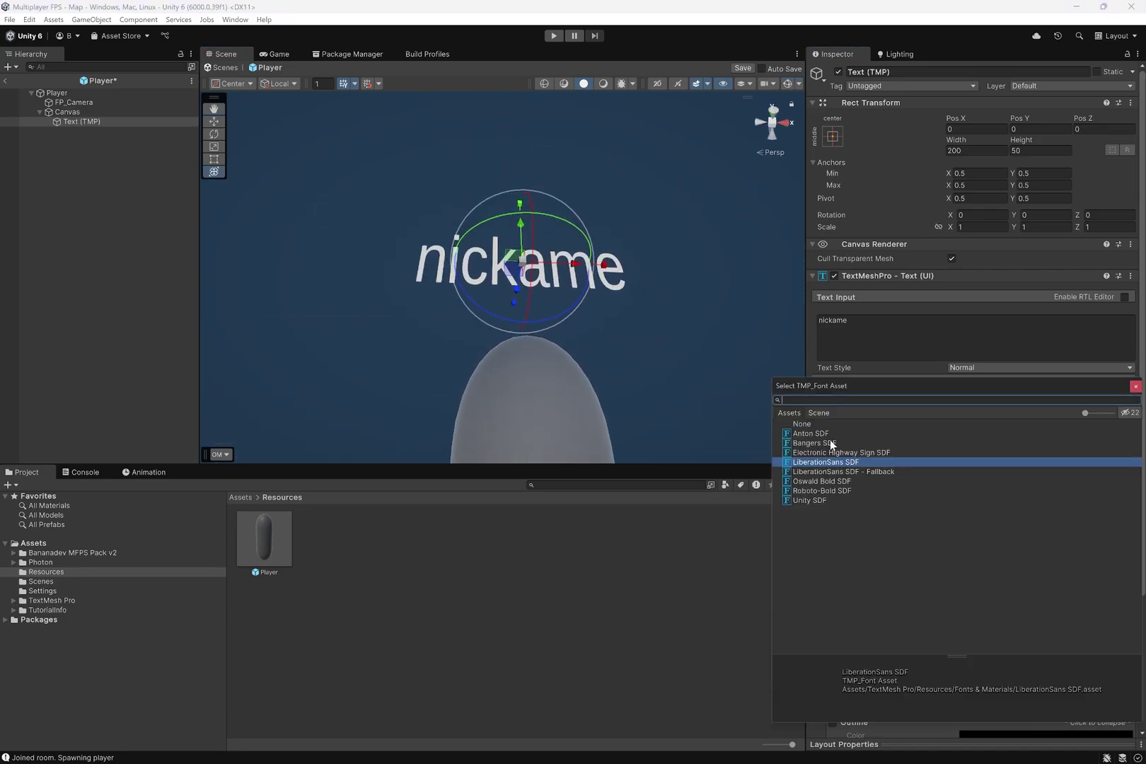
click(812, 482)
click(813, 492)
click(813, 484)
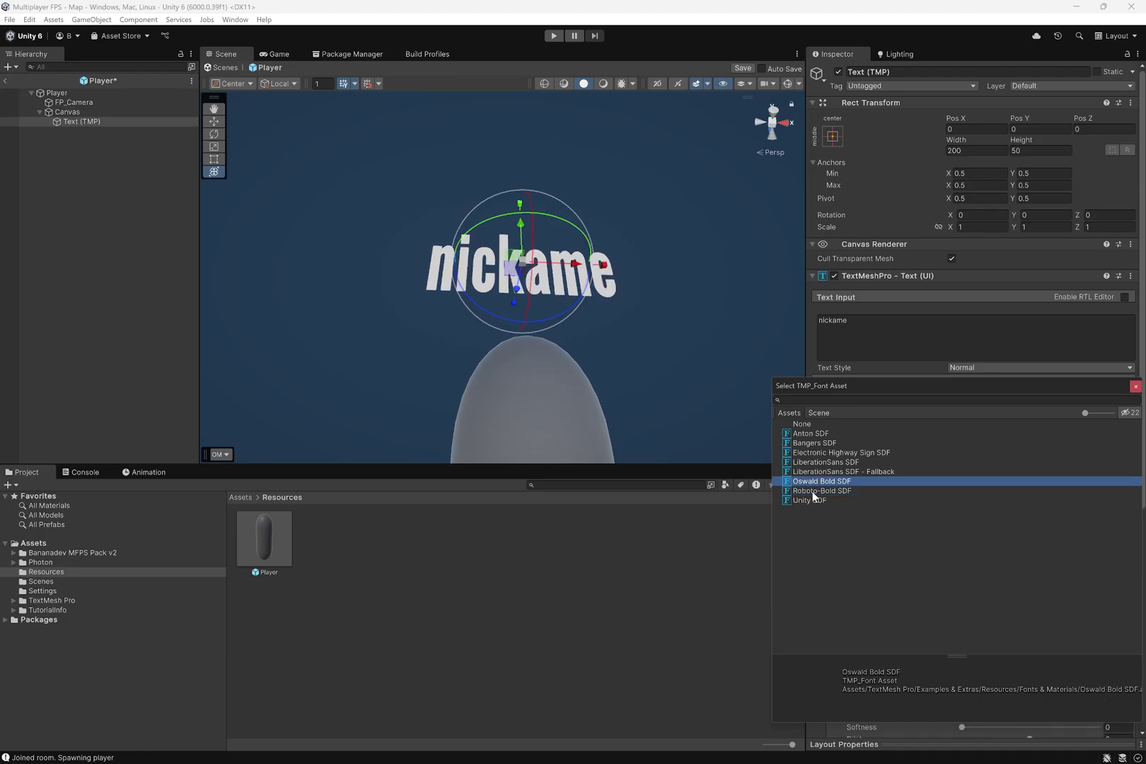
click(814, 491)
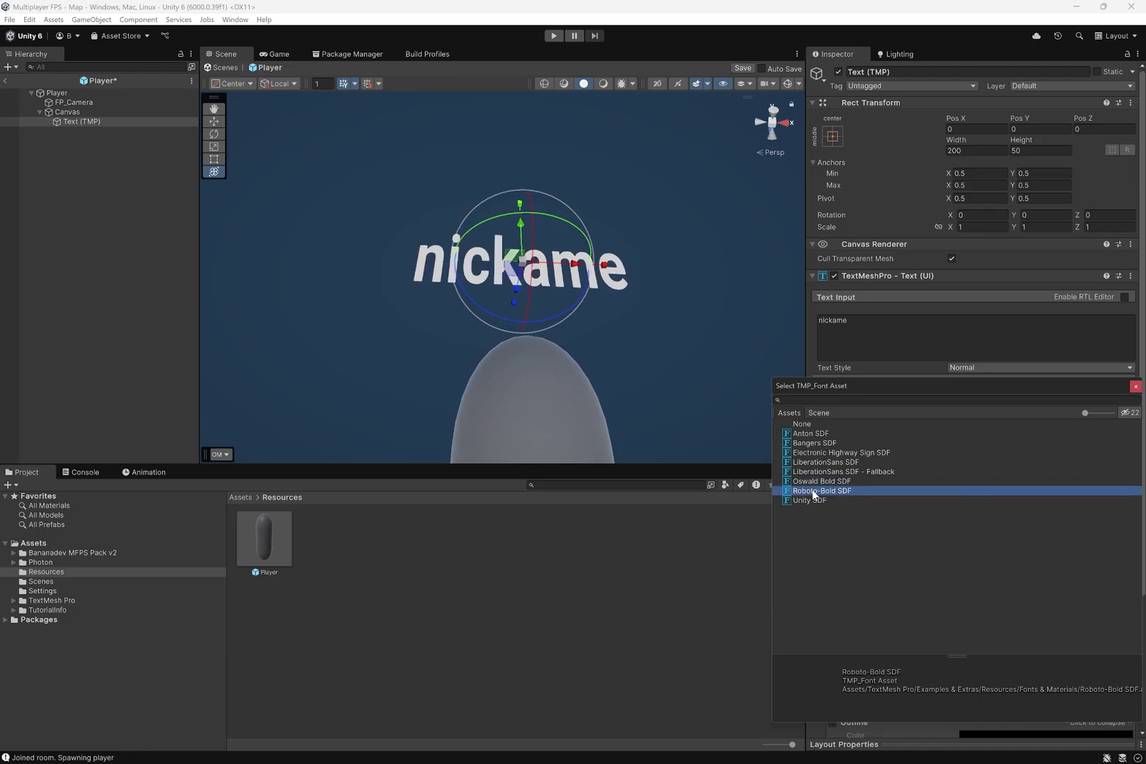
double_click(814, 492)
Step: Try an outline with a thickness of about 0.21 on the text's material and switch it off again
right_drag(670, 307, 670, 389)
scroll(936, 529, down, 5)
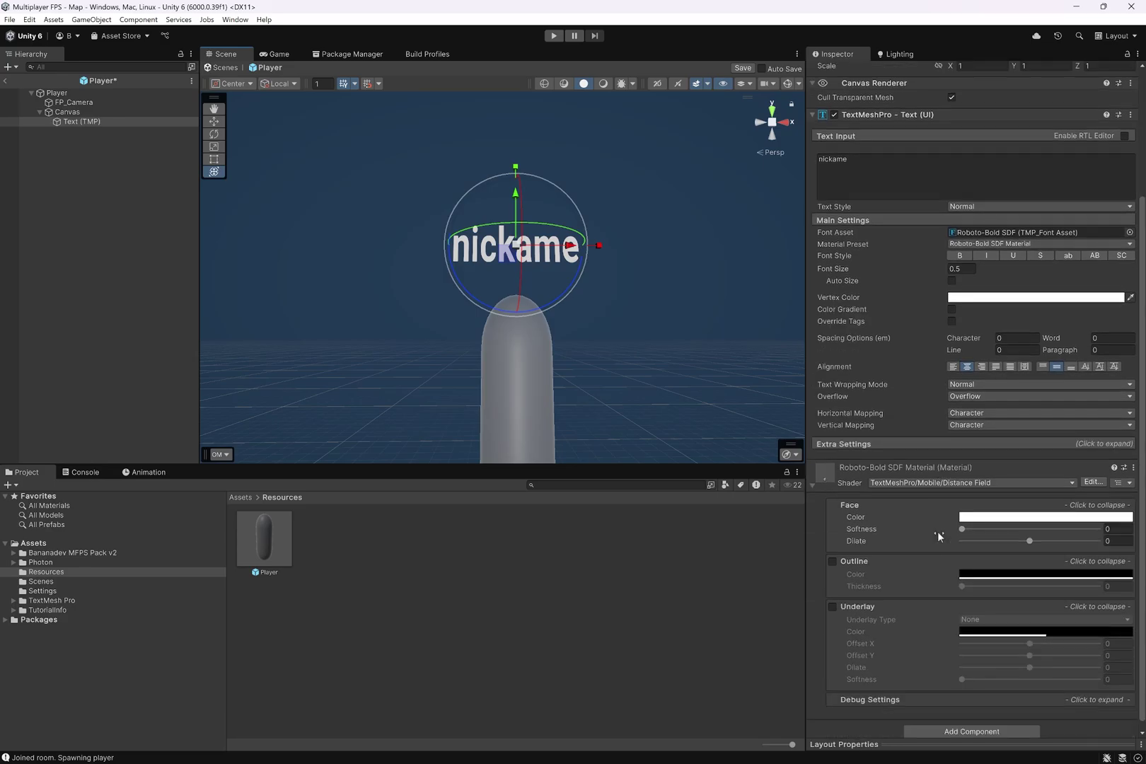
click(832, 562)
mouse_move(984, 586)
mouse_down()
mouse_move(1012, 580)
mouse_move(986, 580)
mouse_up()
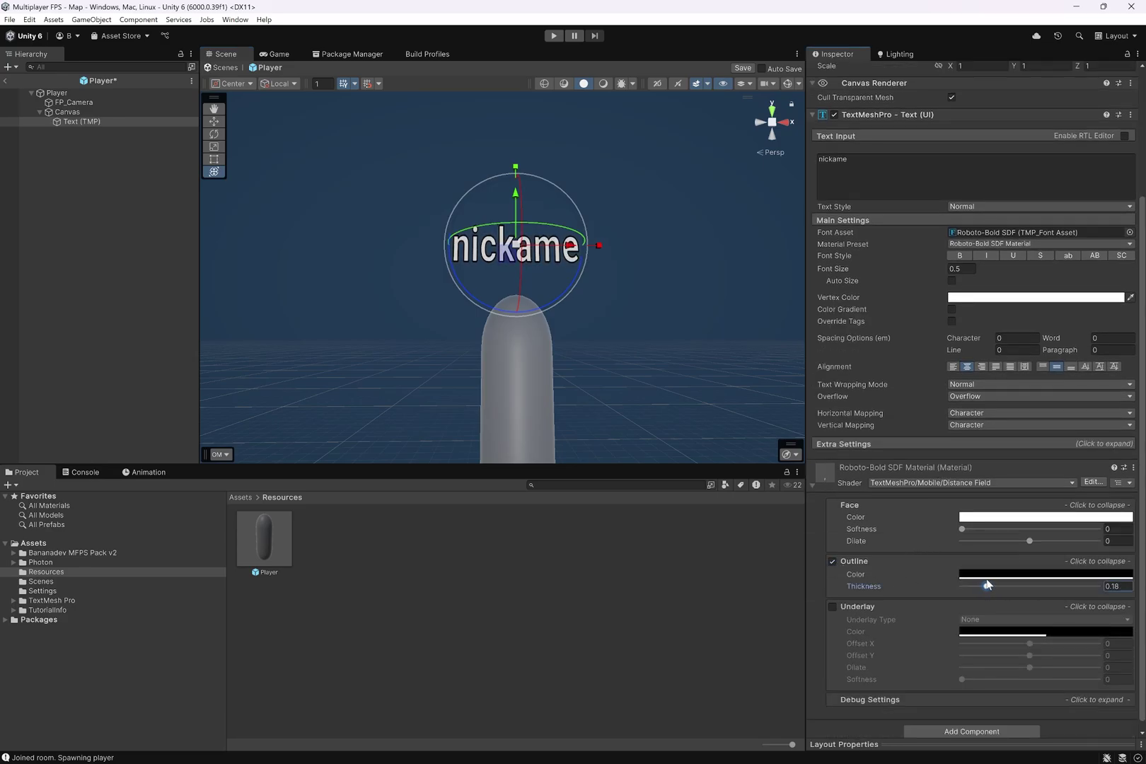
click(832, 561)
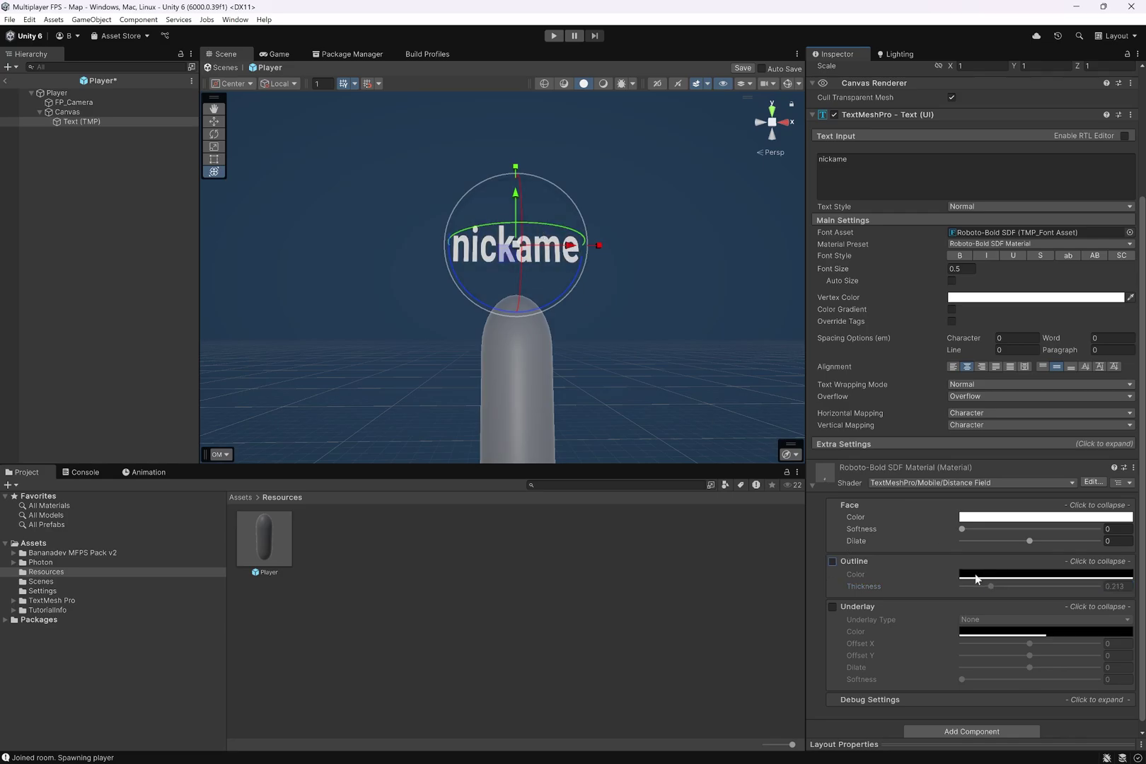
Step: Enable the underlay on the text's material with a Dilate of 1 and a fully opaque black colour
click(832, 607)
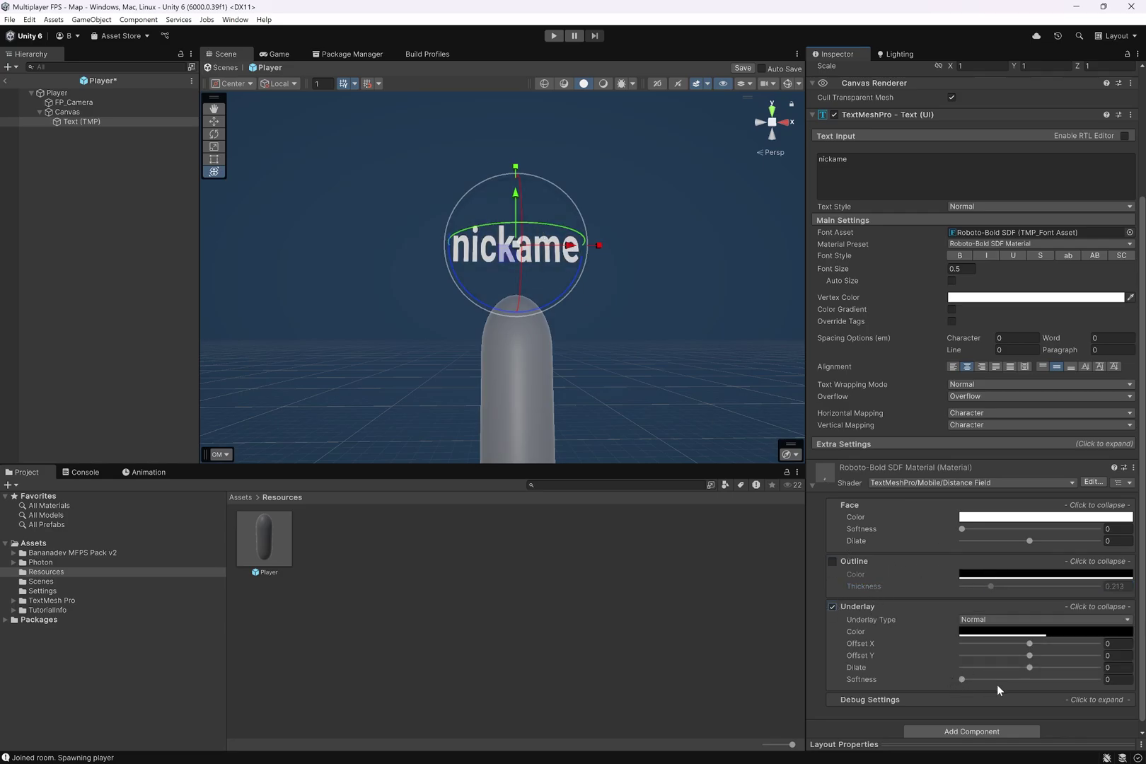
drag(1030, 668, 1110, 685)
click(1019, 631)
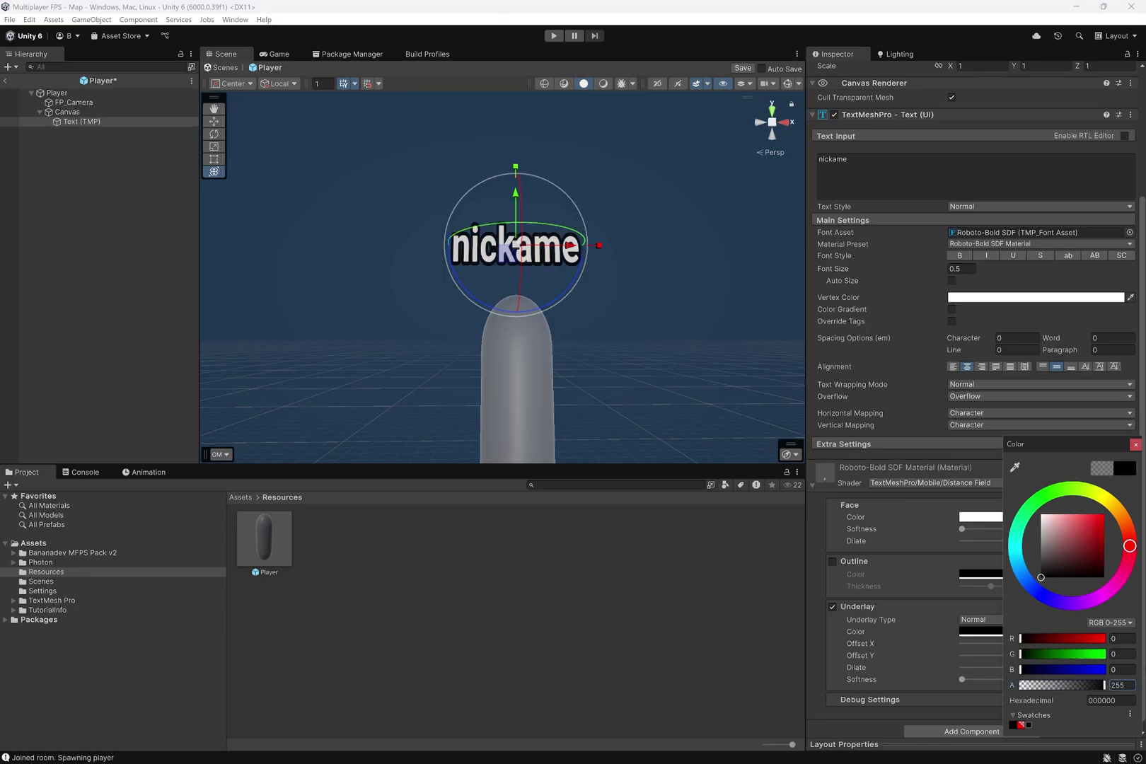
click(864, 667)
scroll(614, 387, up, 5)
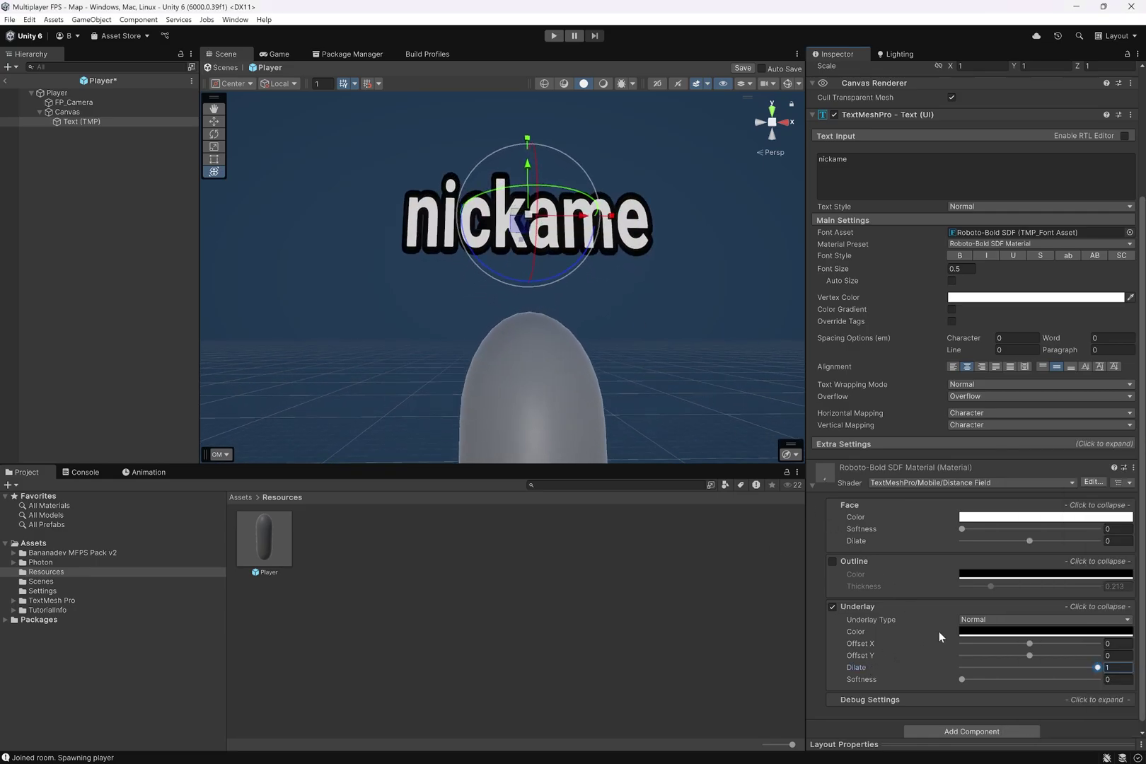
Step: Set the underlay's softness to about 0.084
mouse_move(962, 679)
mouse_down()
mouse_move(1025, 679)
mouse_move(956, 674)
mouse_move(981, 671)
mouse_up()
right_drag(688, 443, 523, 301)
key(s)
key(w)
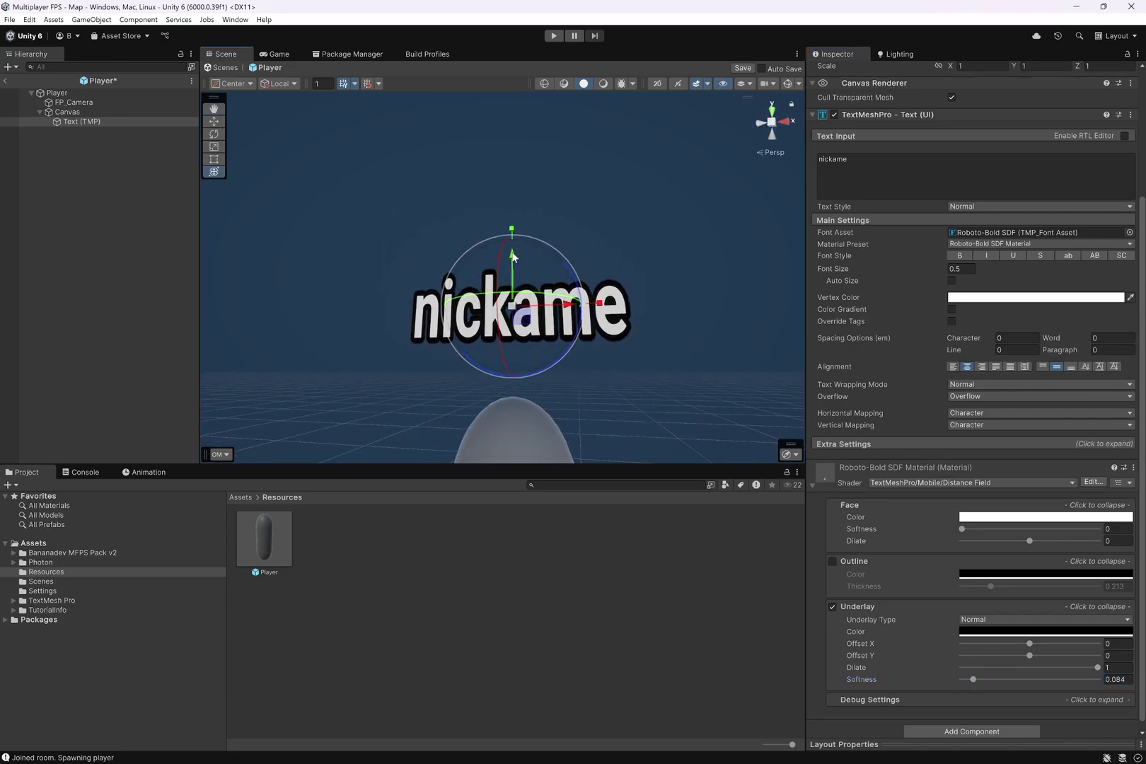
Step: Lower the nickname text slightly towards the player capsule and save the prefab
drag(514, 253, 509, 283)
key(f)
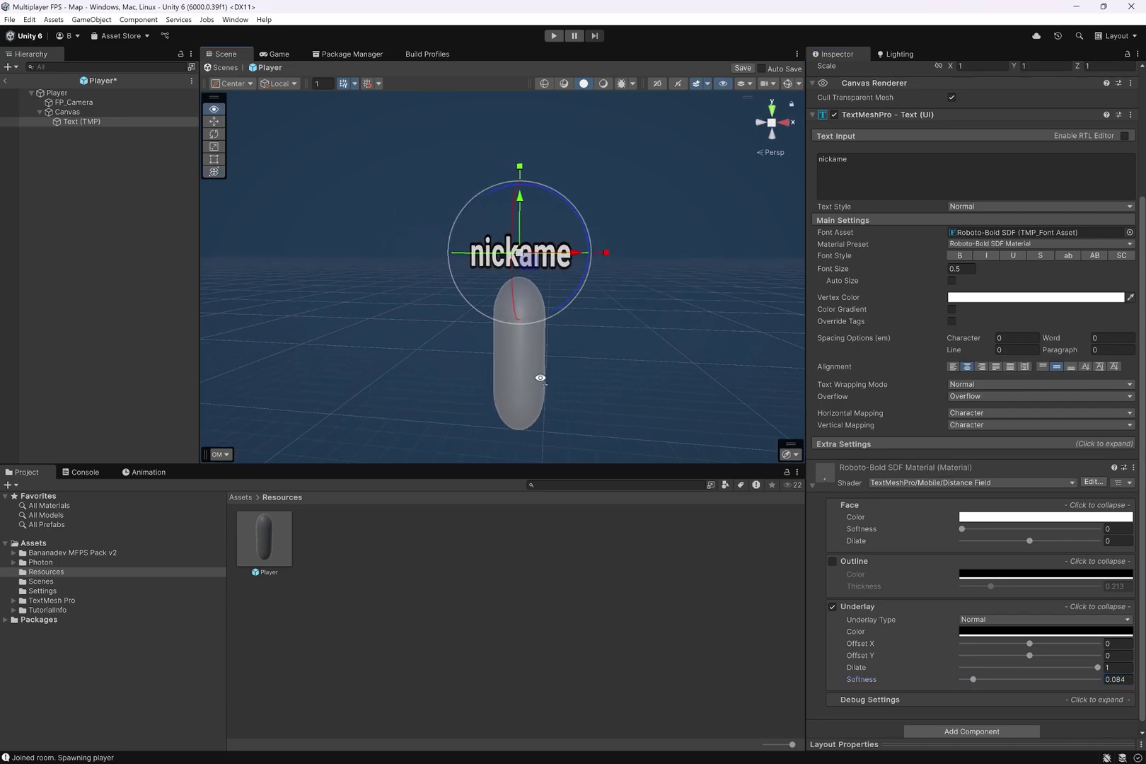
key(ctrl+s)
Step: Open the PlayerSetup script attached to the Player object in the code editor
click(97, 122)
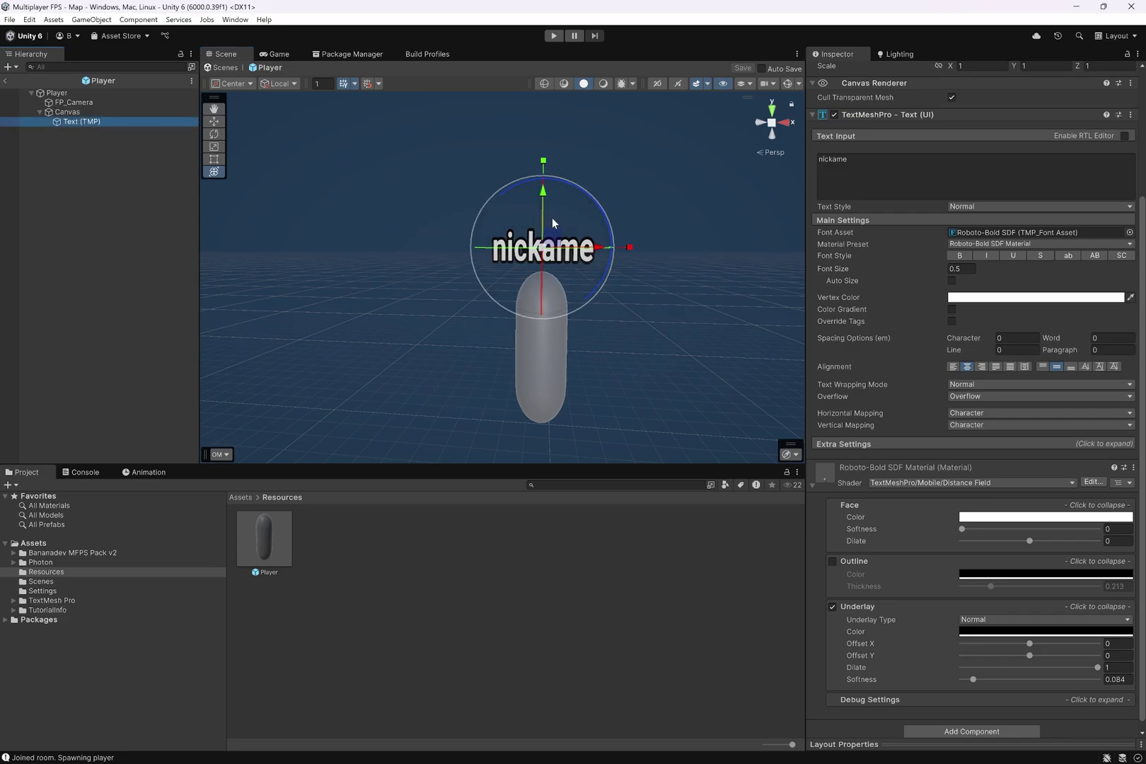
click(68, 90)
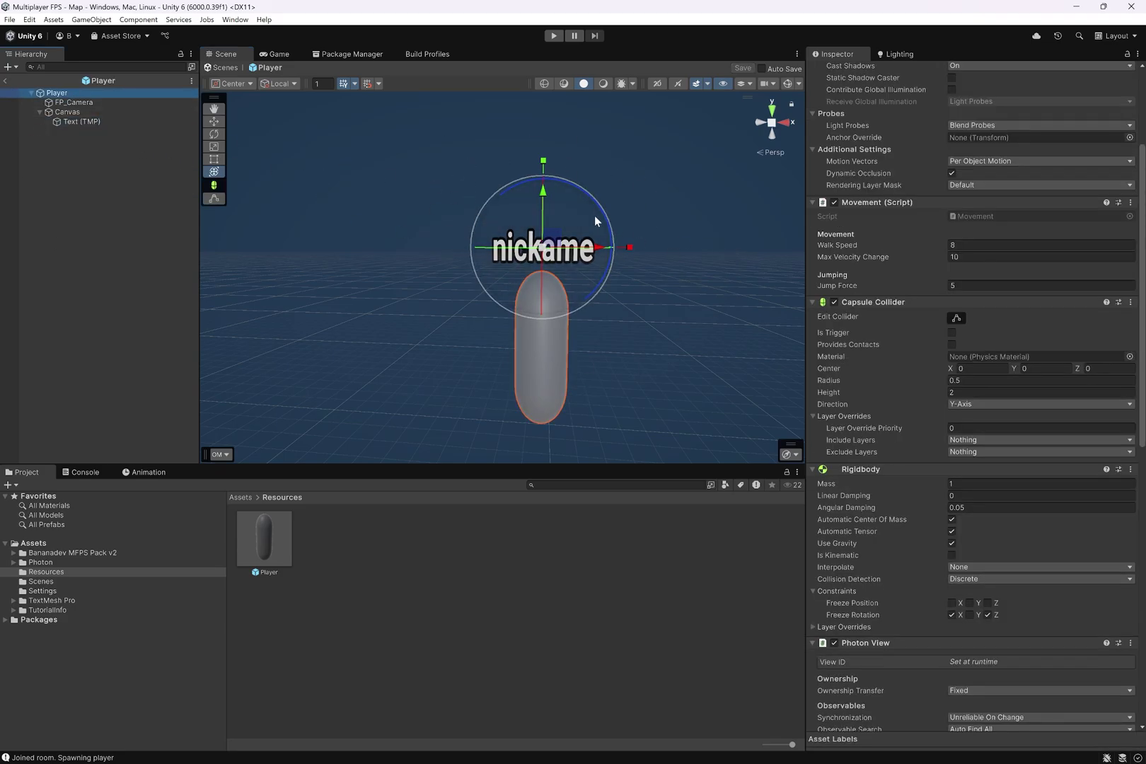
scroll(867, 407, down, 10)
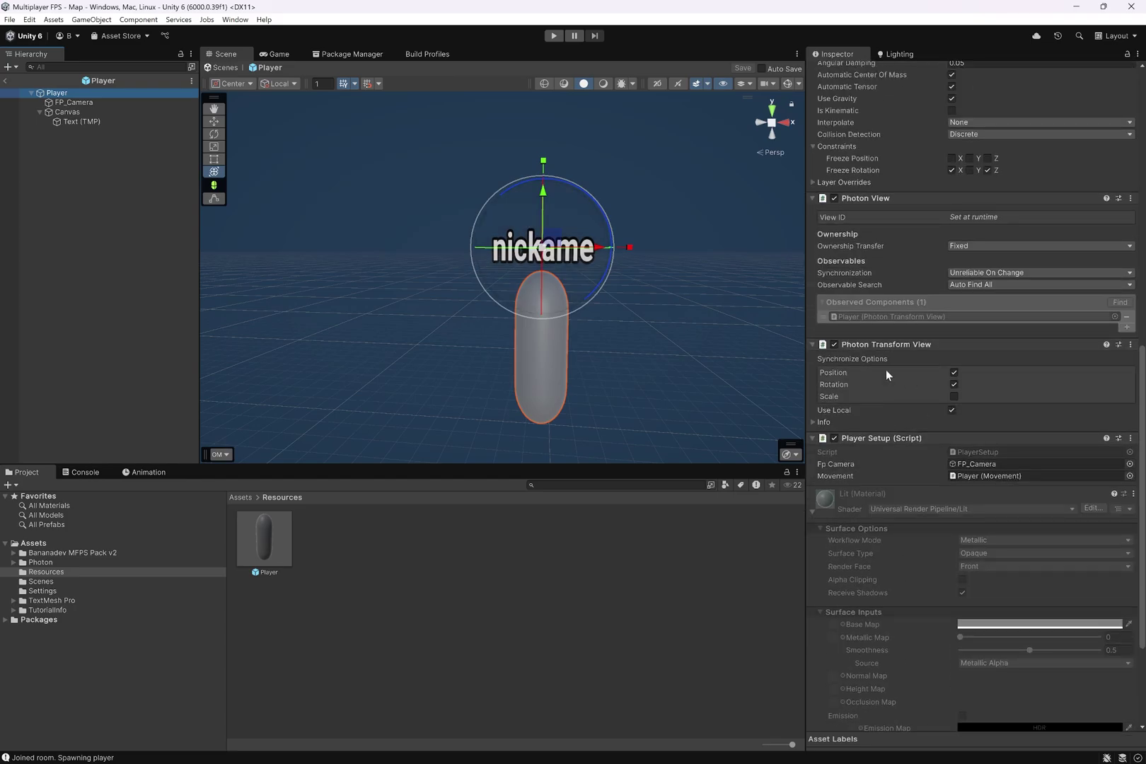
double_click(963, 451)
Step: Insert a [Space] attribute on a new line below the movement field in the PlayerSetup class
click(222, 181)
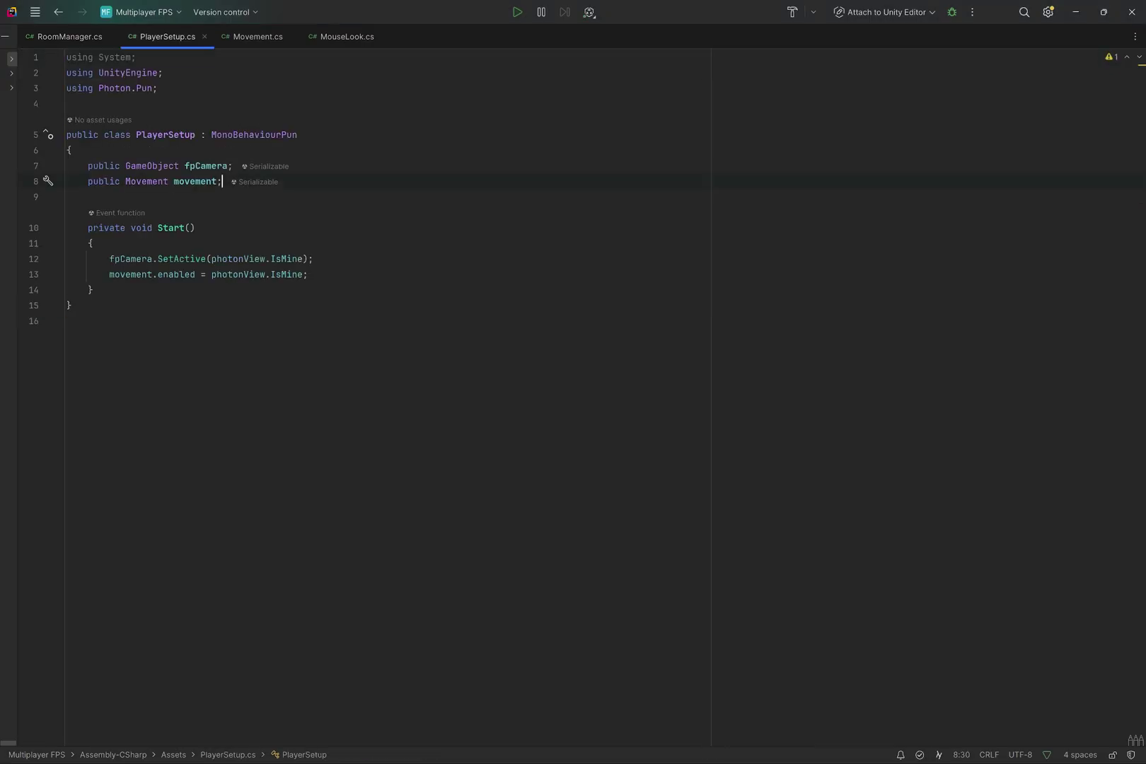
key(Return)
key(Return)
key(BackSpace)
text([Space])
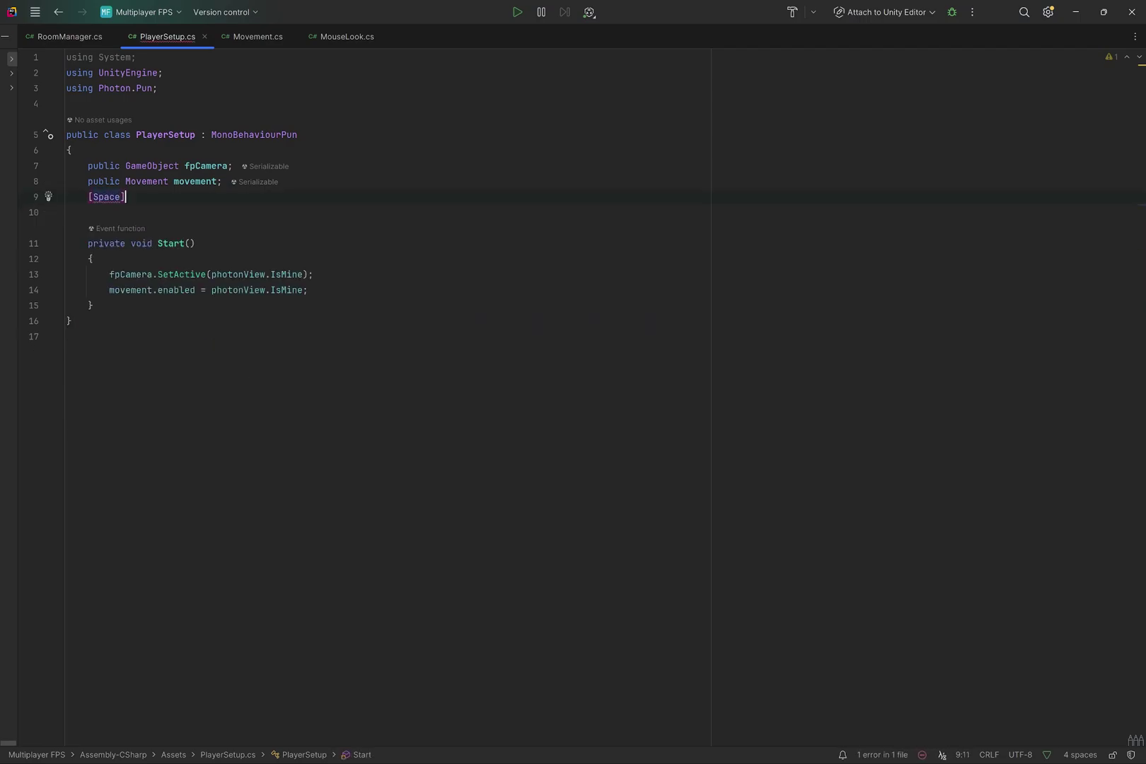
Step: Declare a public TextMeshProUGUI field named nameText on its own line under the [Space] attribute
key(Return)
text(public T)
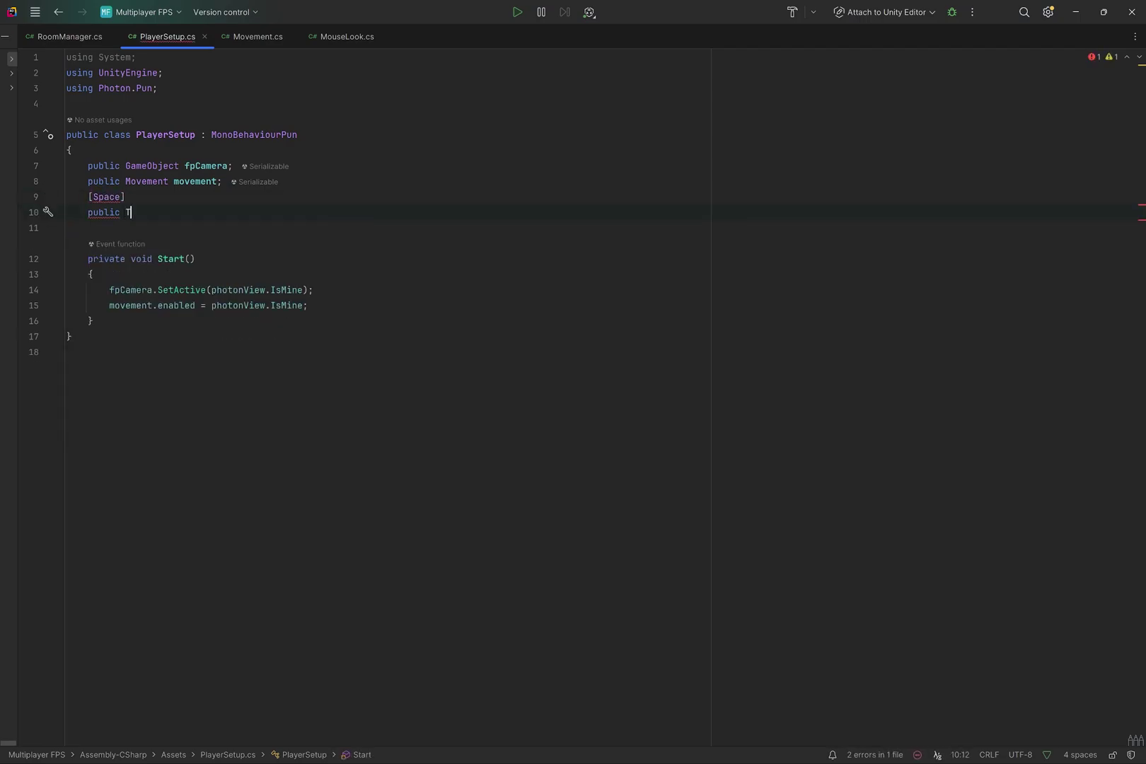
text(extmeshp)
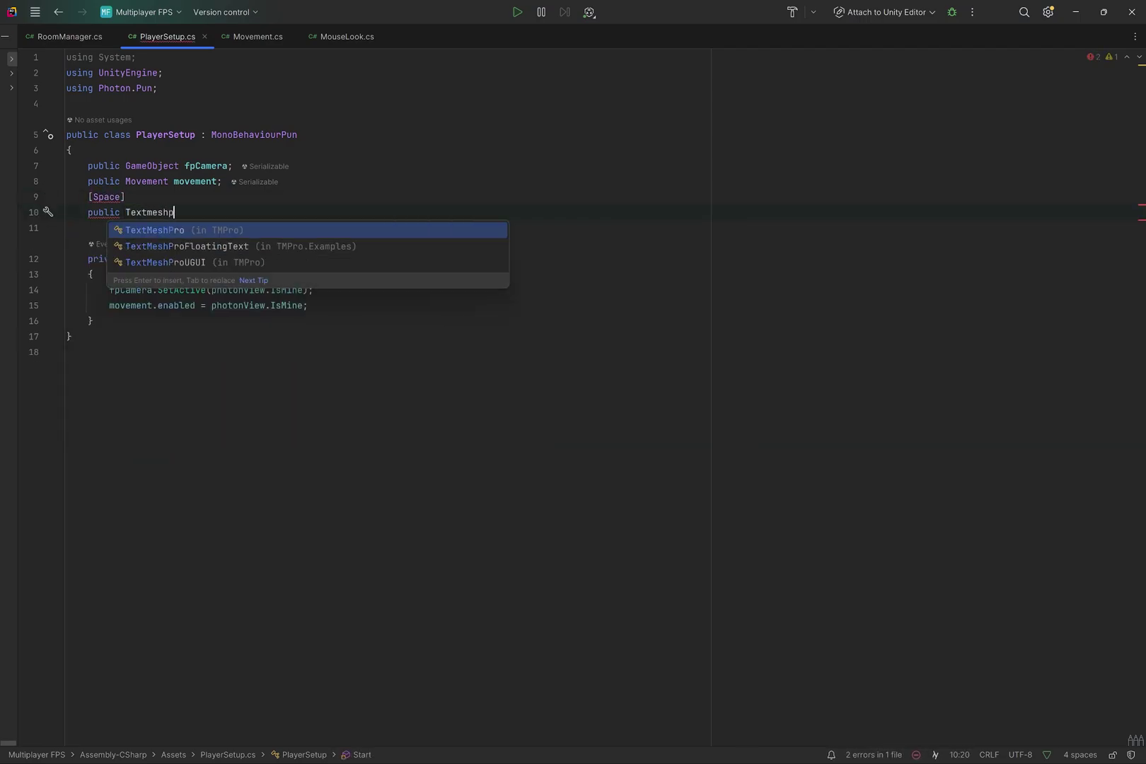
text(ro)
key(Down)
key(Down)
key(Return)
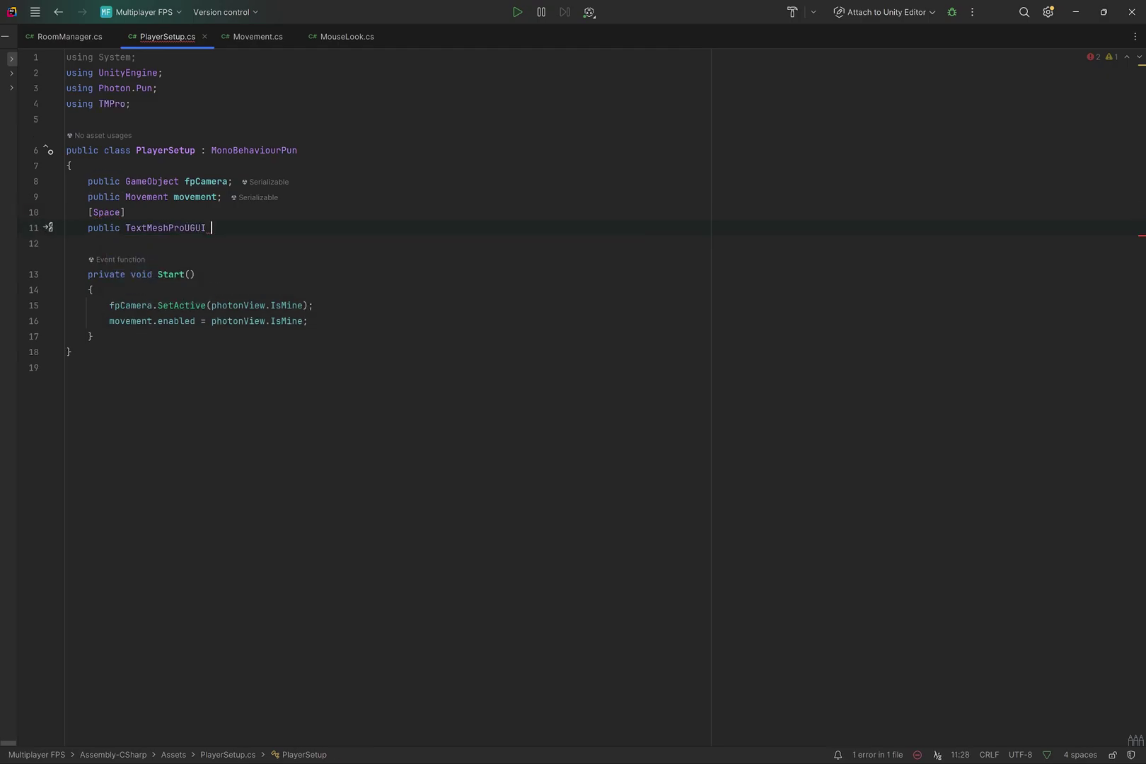
text(nameText;)
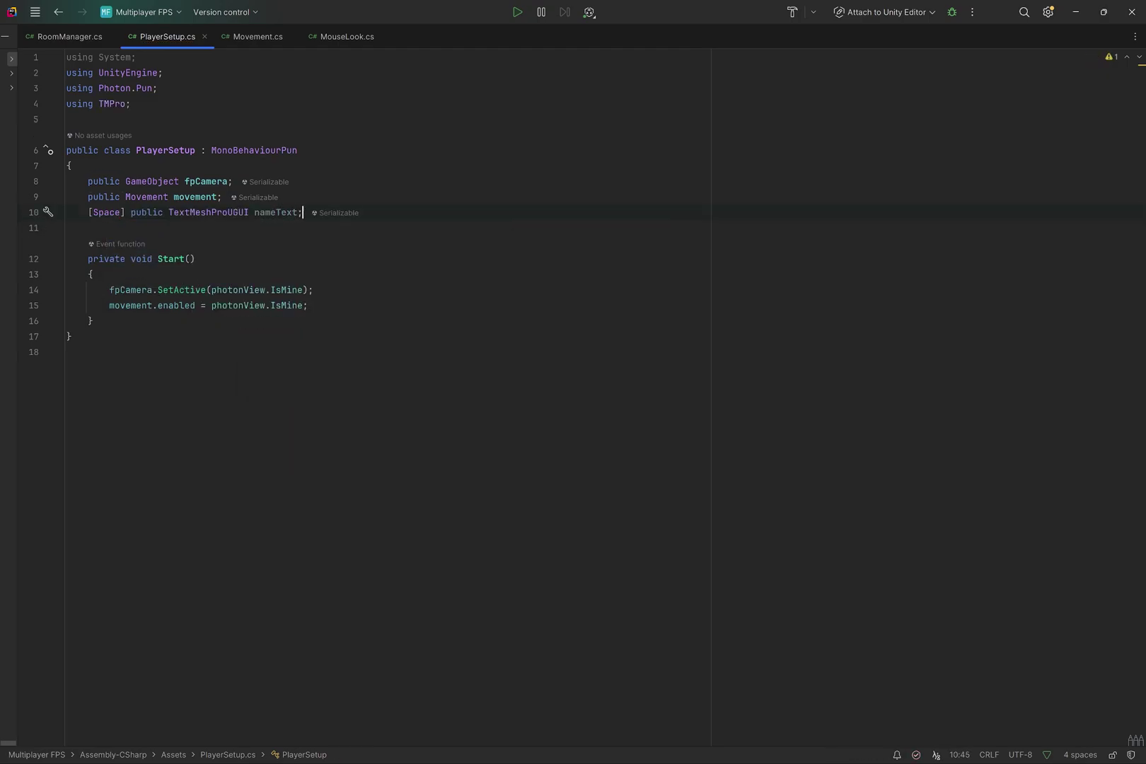
key(Return)
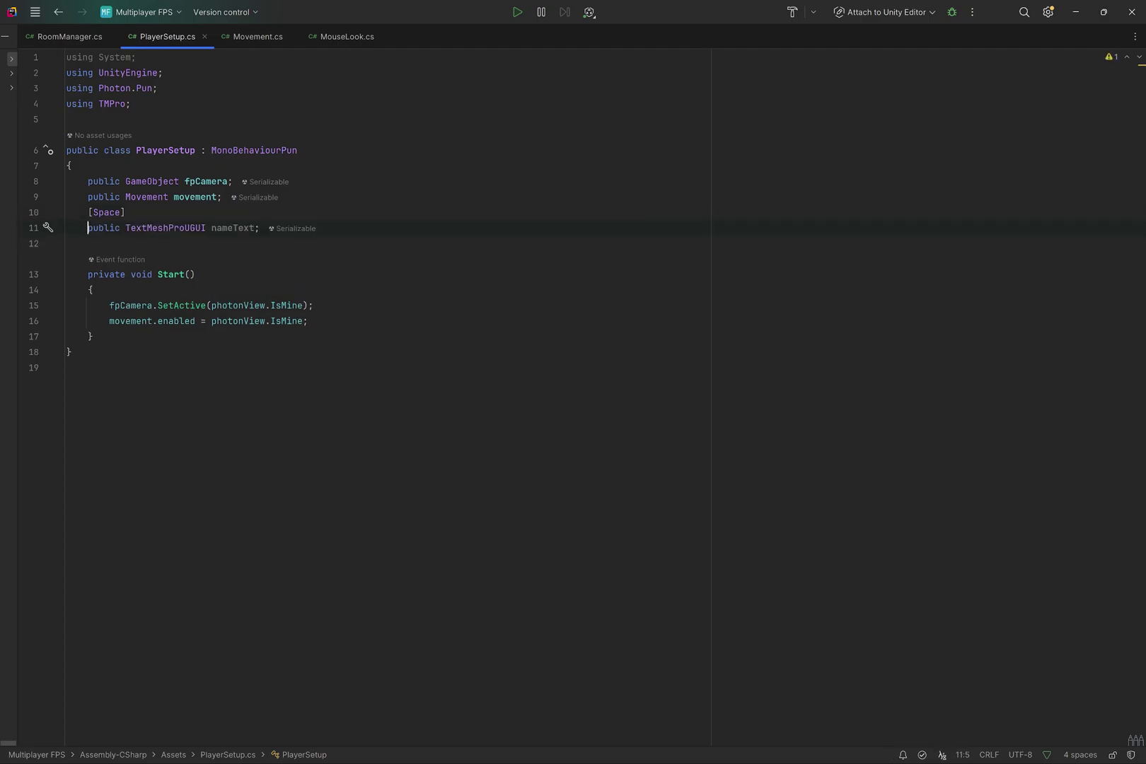
double_click(232, 227)
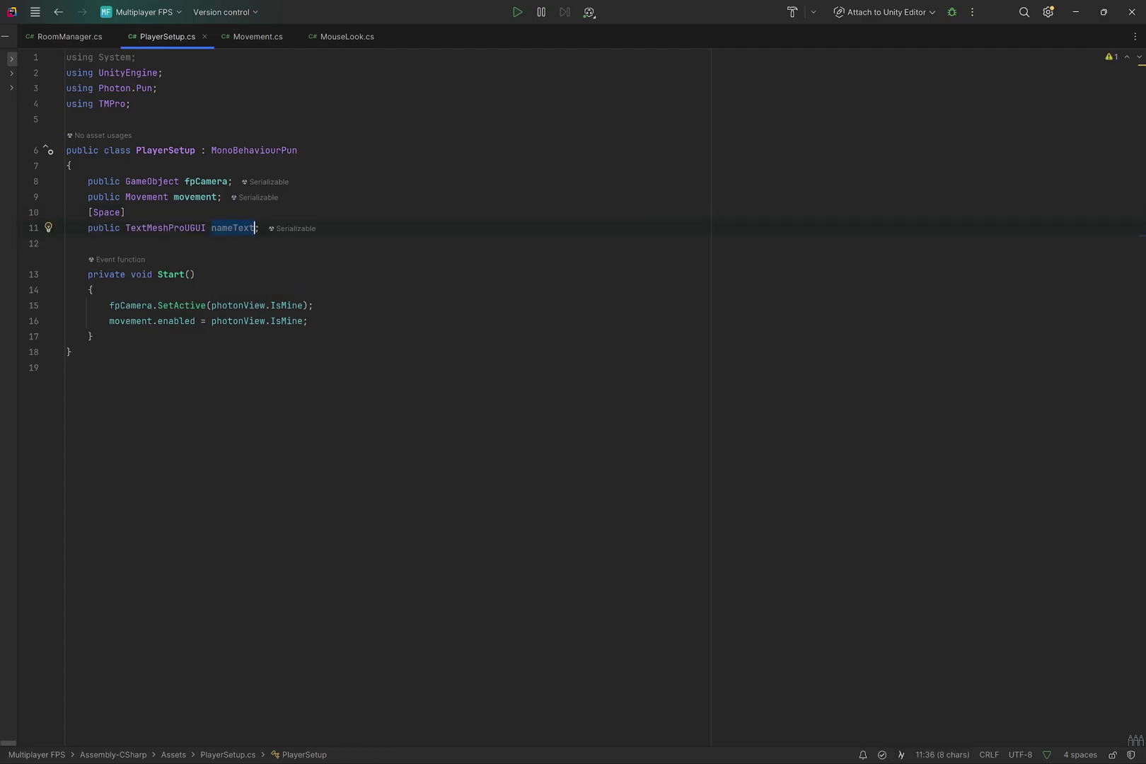
key(alt+Tab)
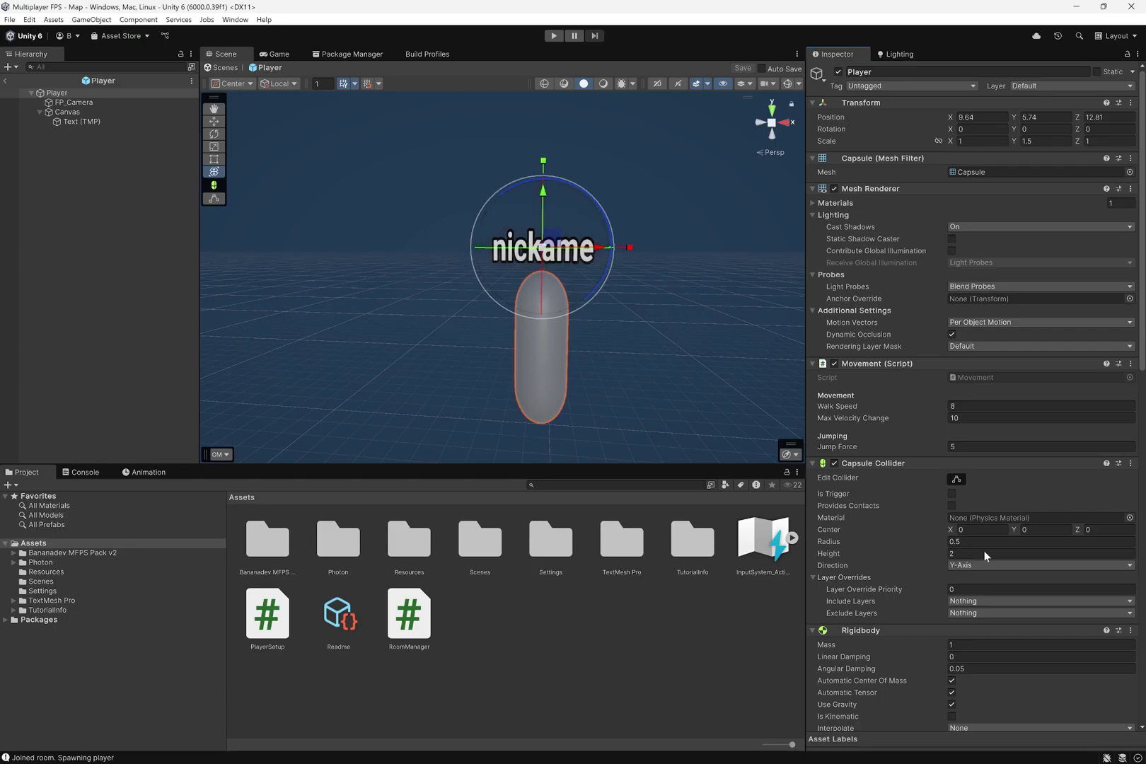
scroll(930, 536, down, 5)
scroll(930, 535, down, 5)
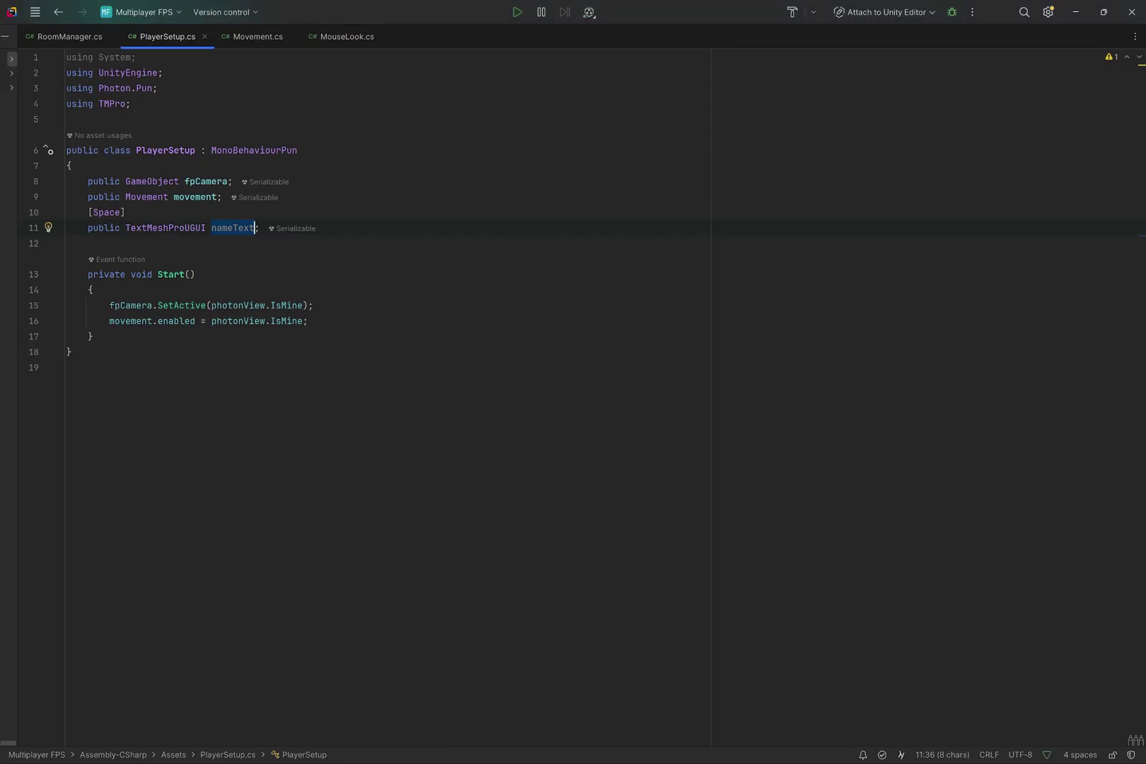
Step: Add a statement at the end of the Start method that begins an assignment to nameText.text
click(92, 336)
click(308, 320)
key(Return)
key(Return)
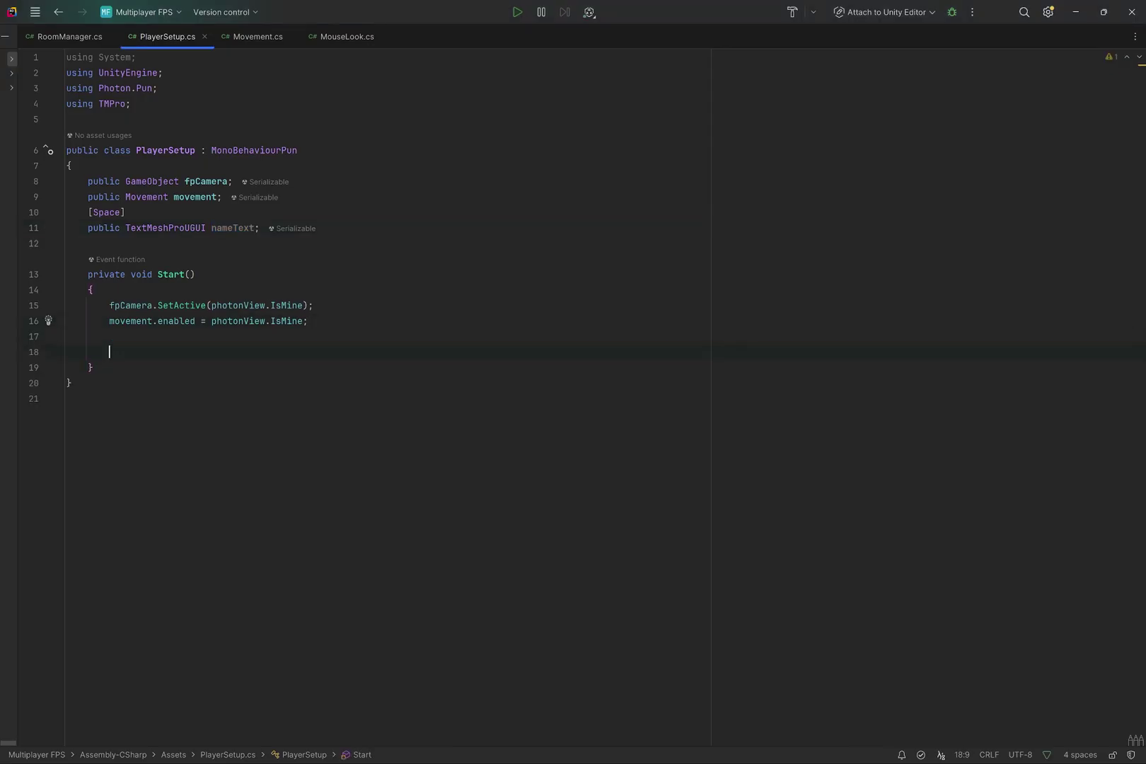
text(na)
key(Return)
text(.)
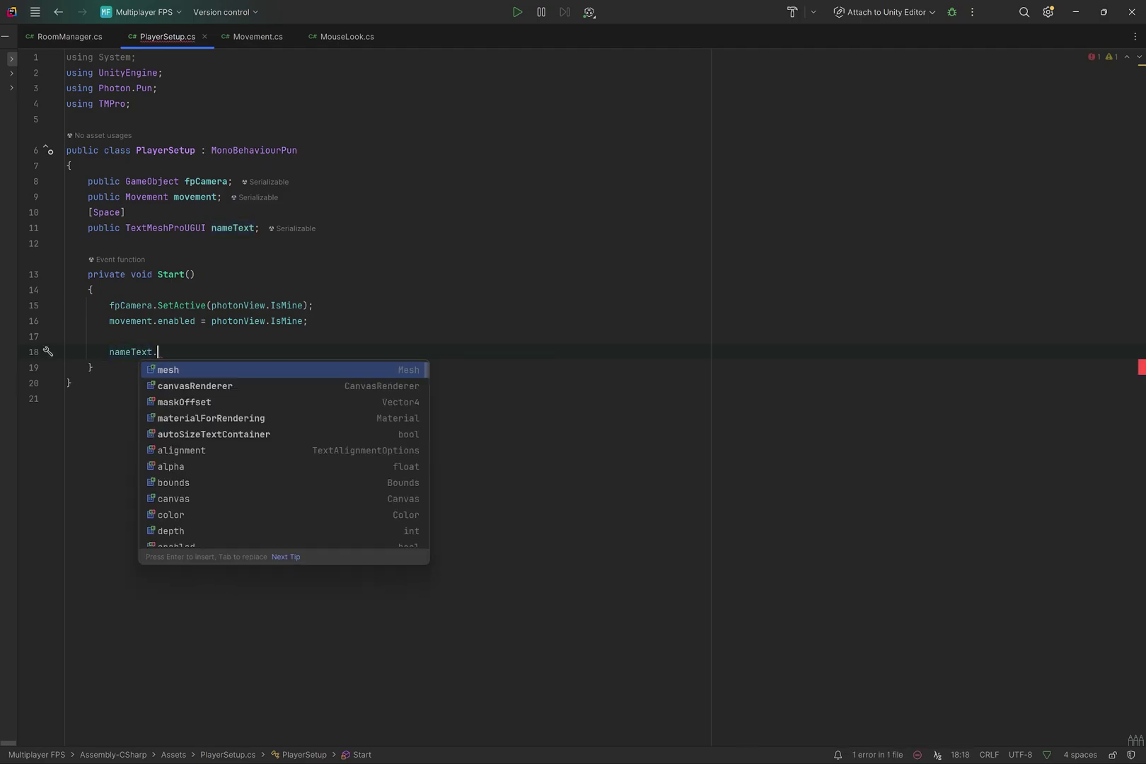
text(text = )
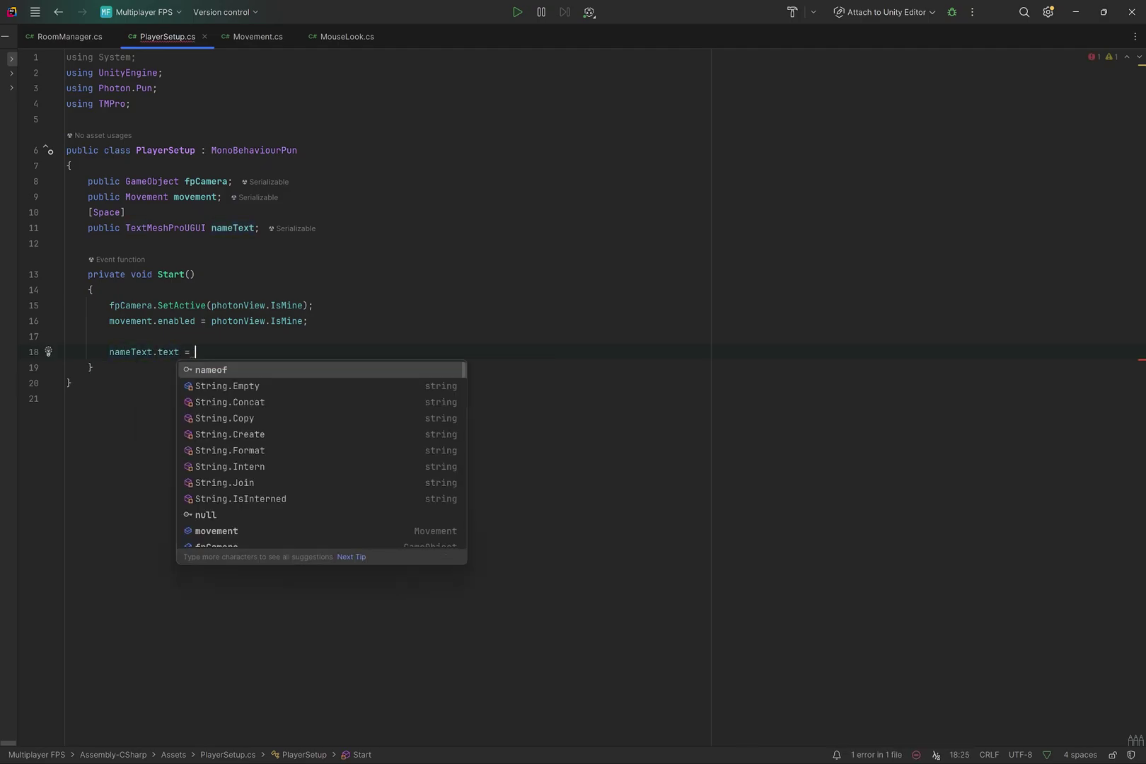
Step: Complete the nameText.text assignment with photonView.Owner.NickName and a closing semicolon
text(ph)
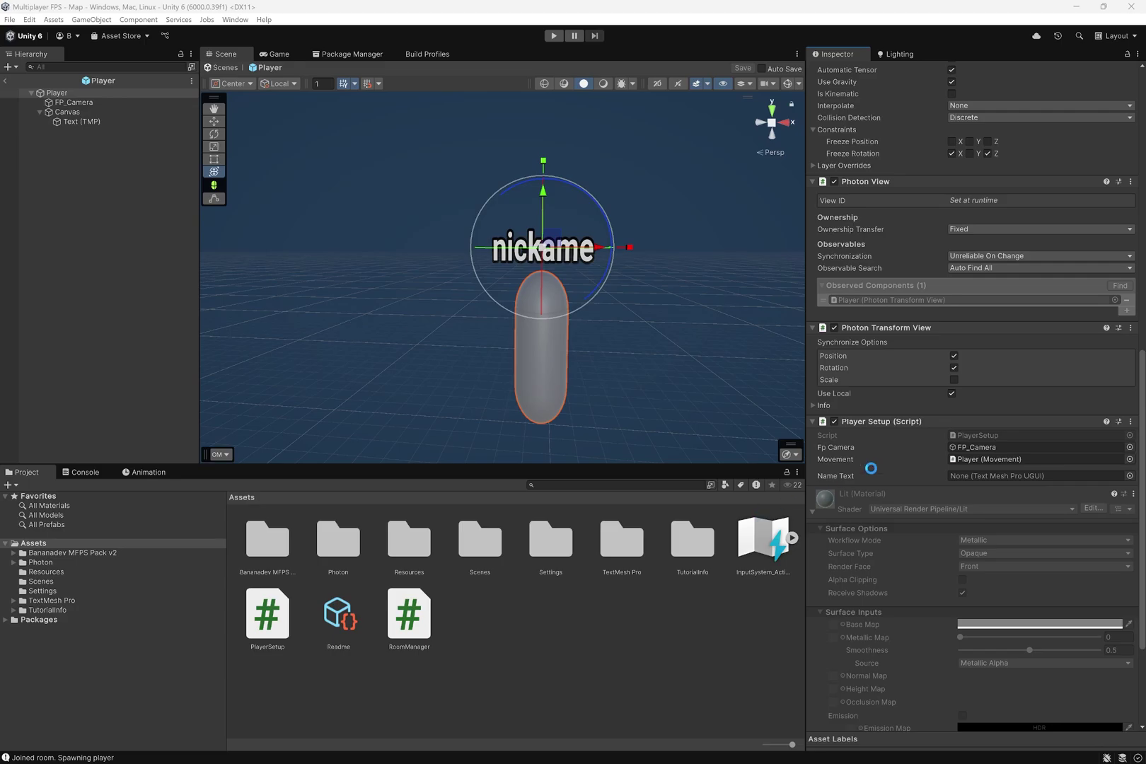
key(alt+Tab)
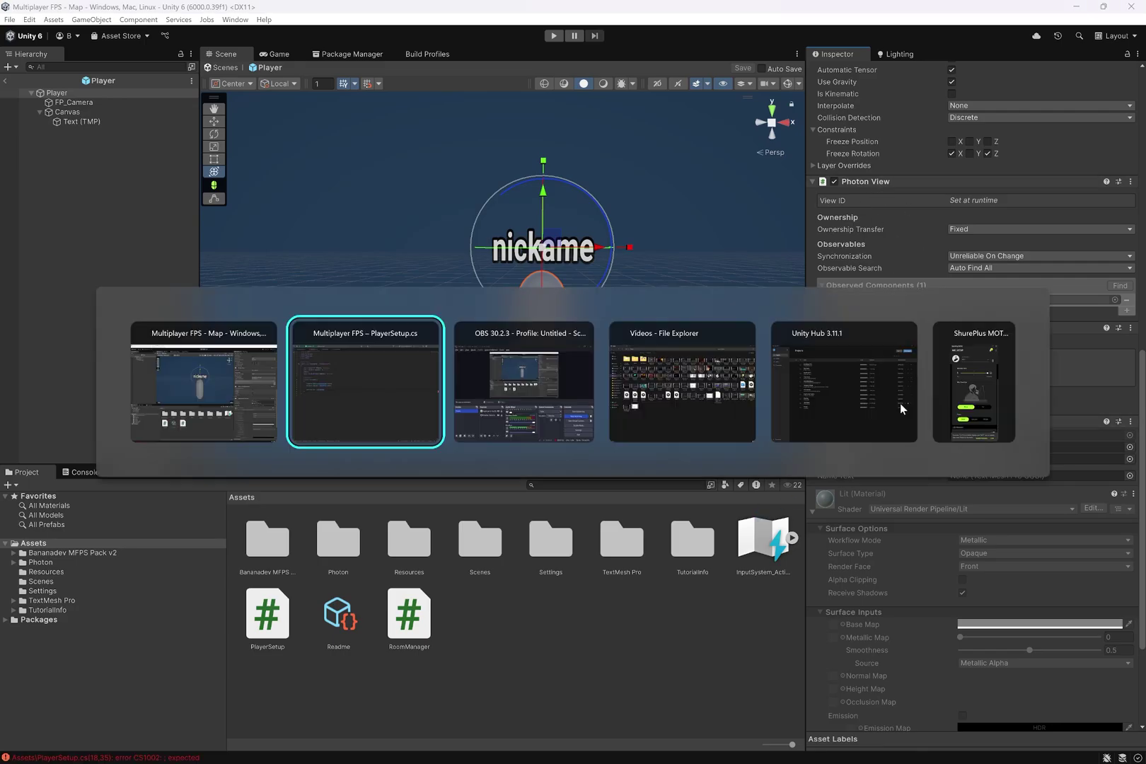
text(.ow)
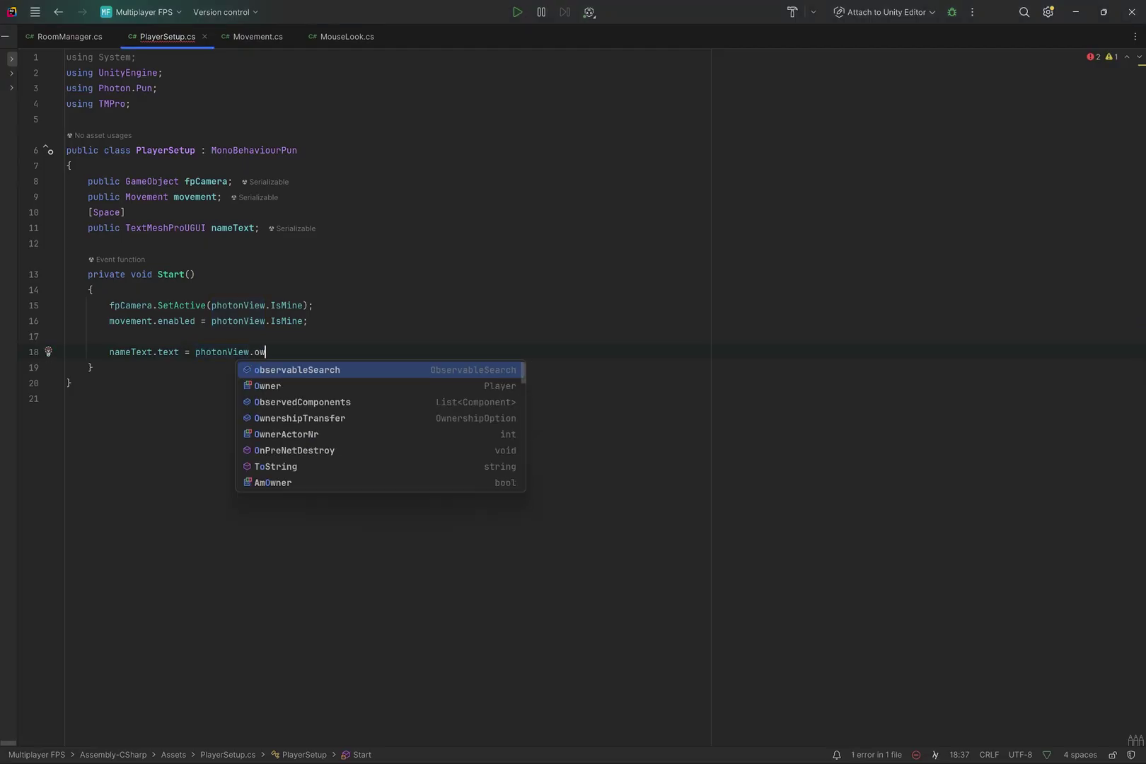
text(n)
key(Return)
text(.ni)
key(Return)
text([)
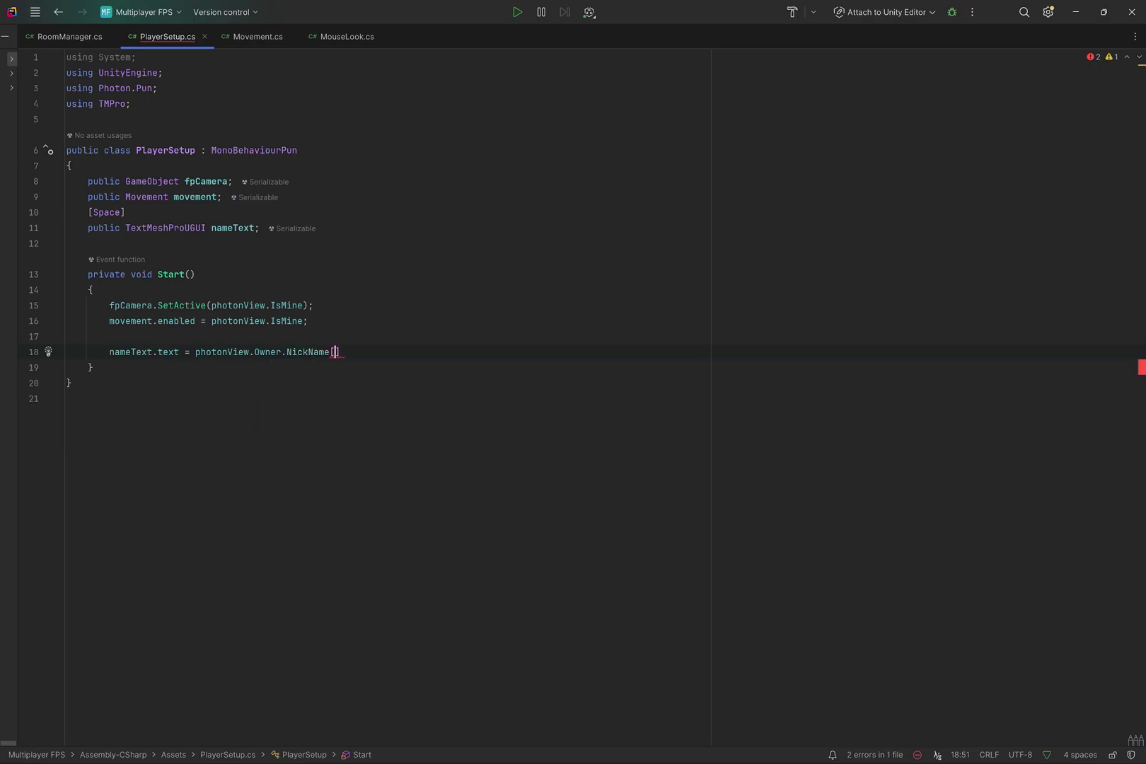
key(BackSpace)
text(;)
Step: Switch to Unity, assign the Text (TMP) object to the Player Setup script's Name Text reference, and exit the prefab
key(alt+Tab)
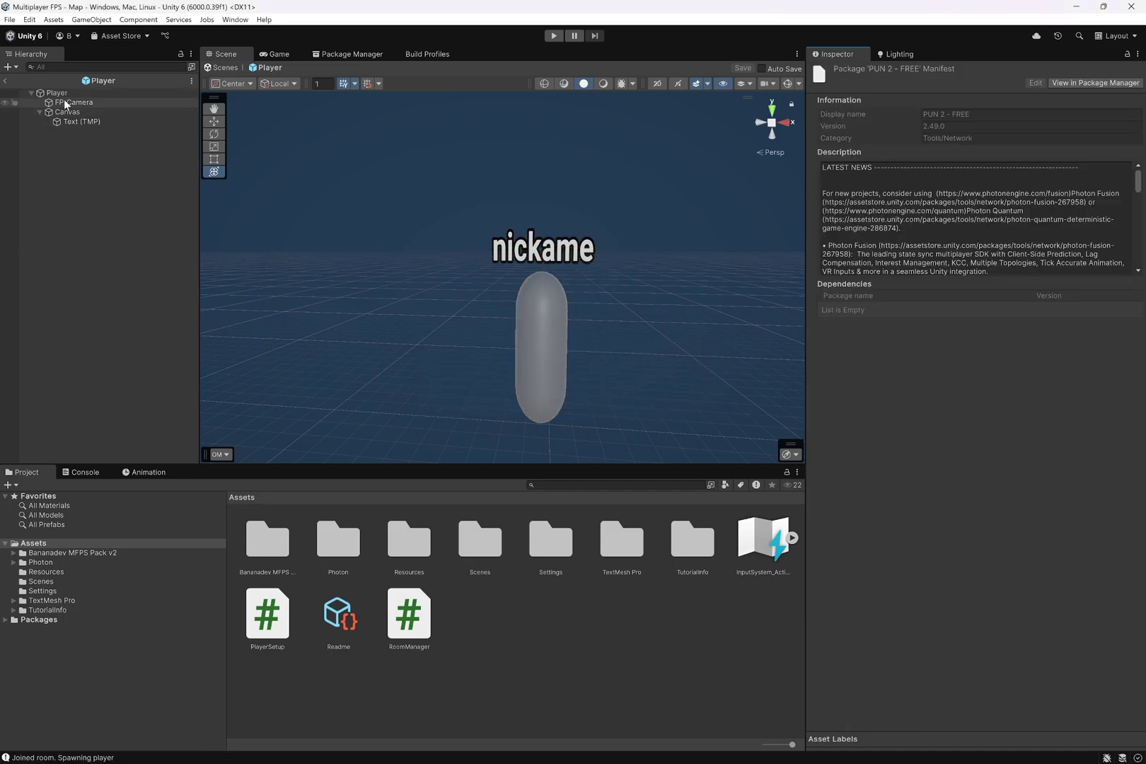
click(58, 92)
scroll(877, 425, down, 10)
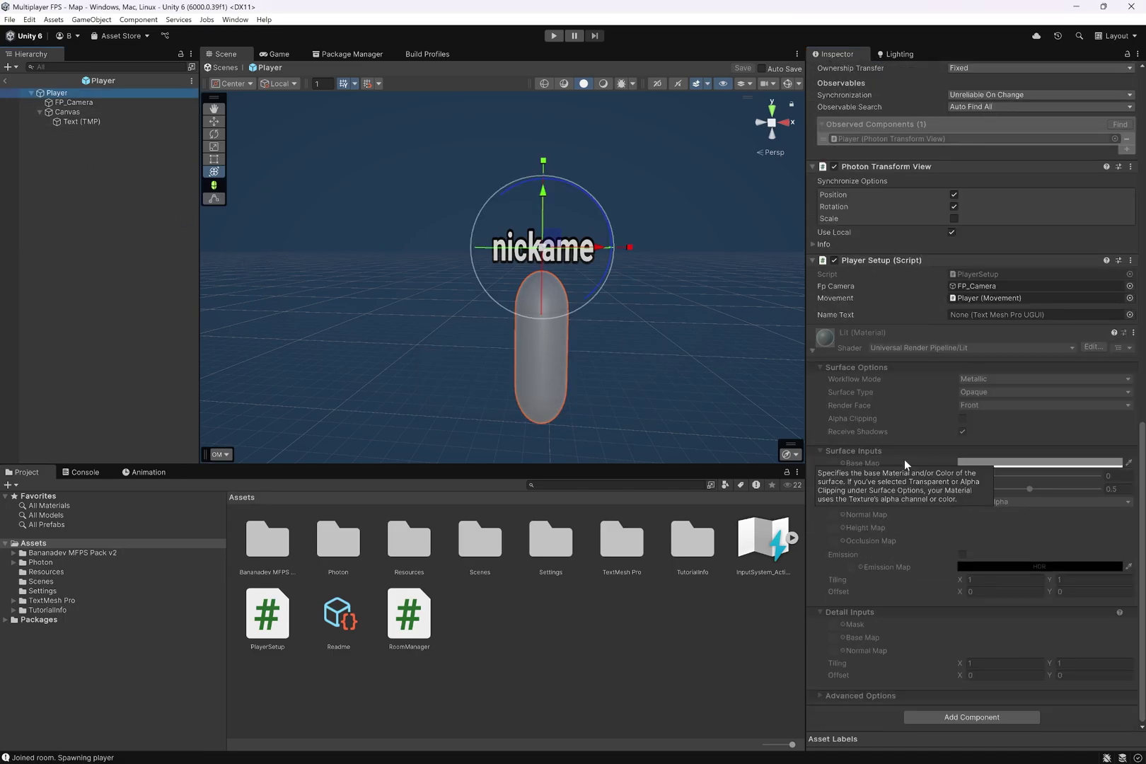
drag(62, 121, 981, 326)
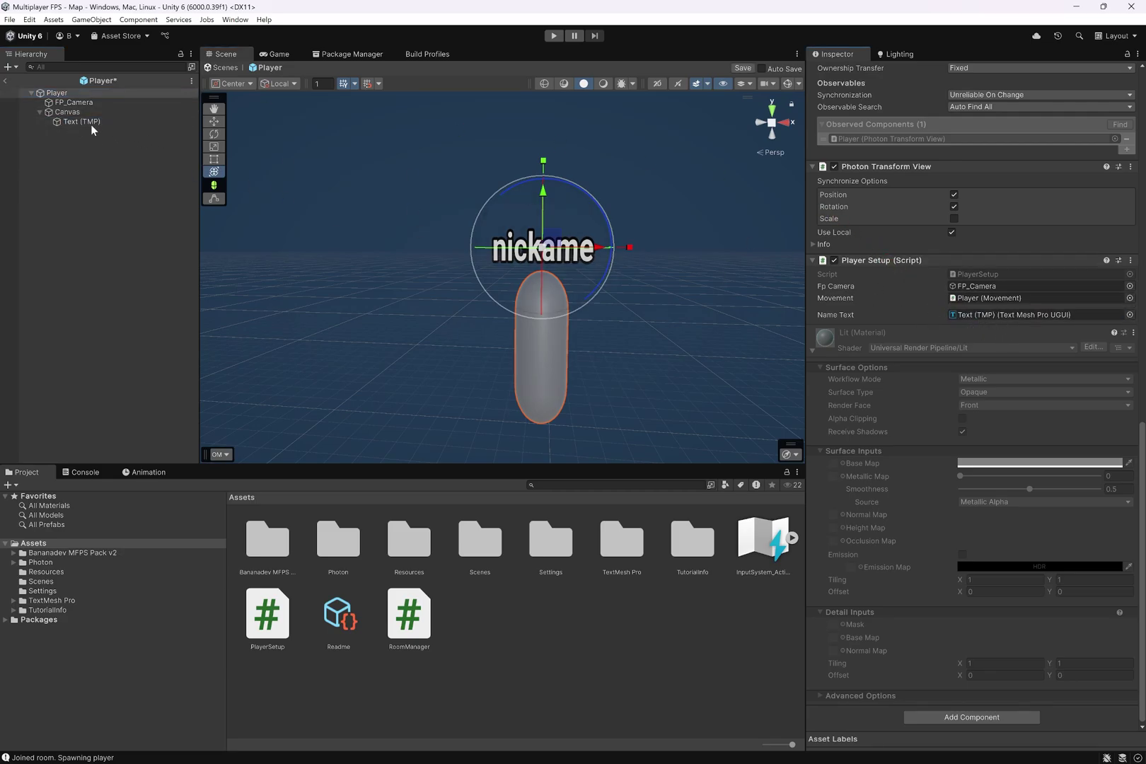
drag(92, 124, 842, 283)
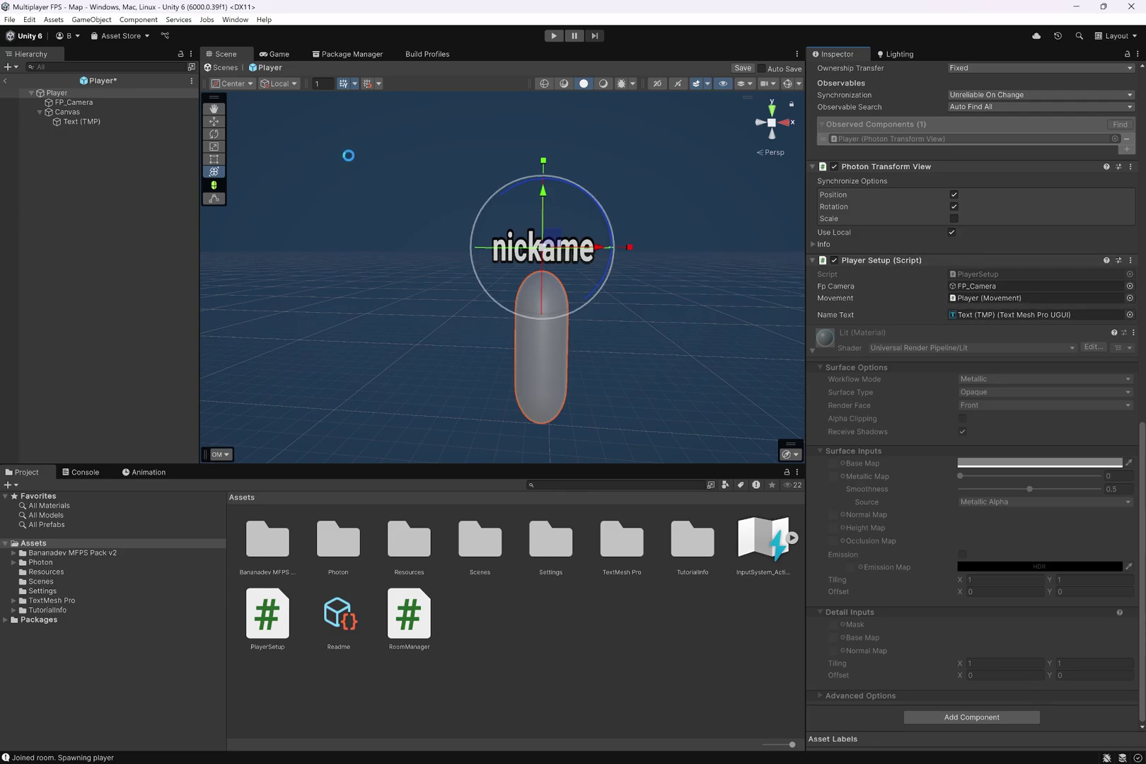
click(5, 80)
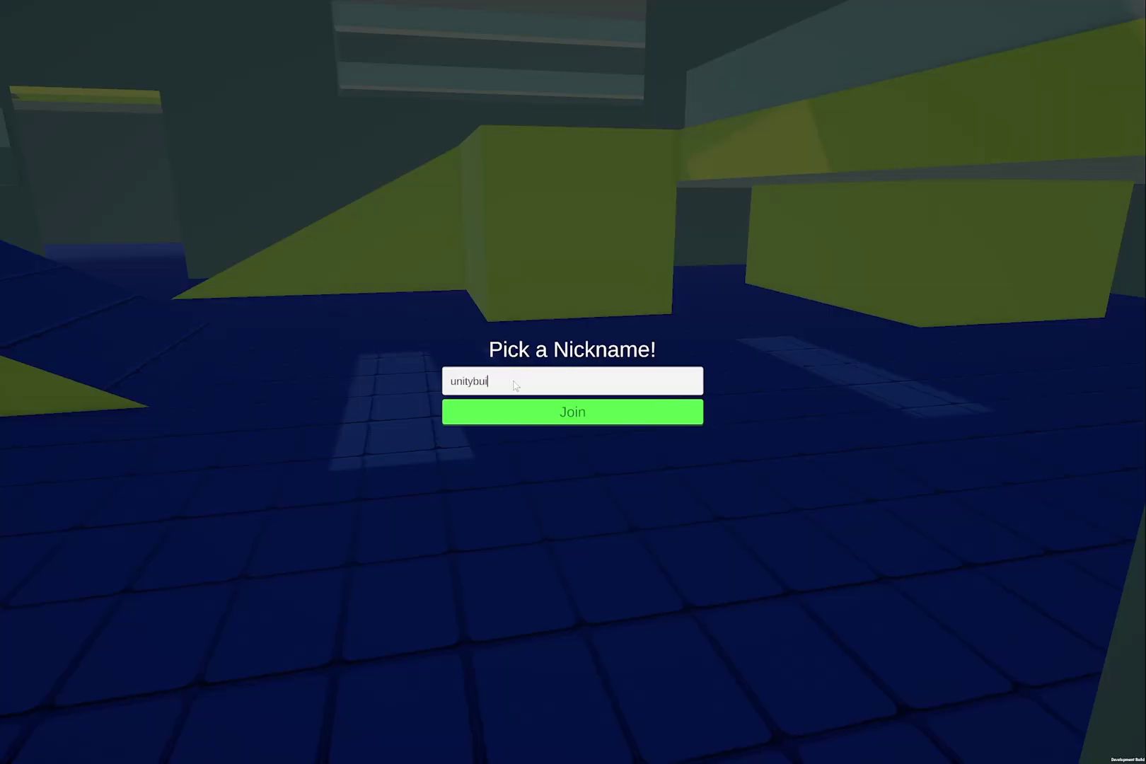
Step: Switch to the game running in the Unity editor and join the room with the nickname unityplay
key(alt+Tab)
key(alt+Tab)
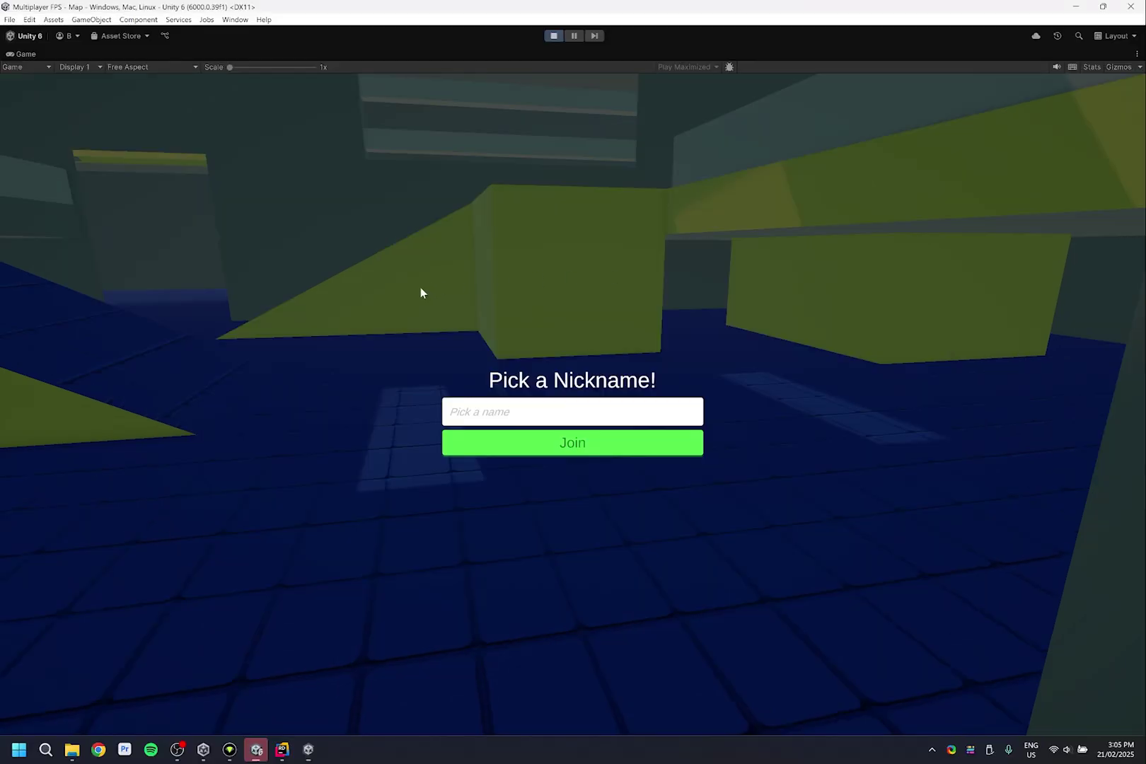
click(564, 409)
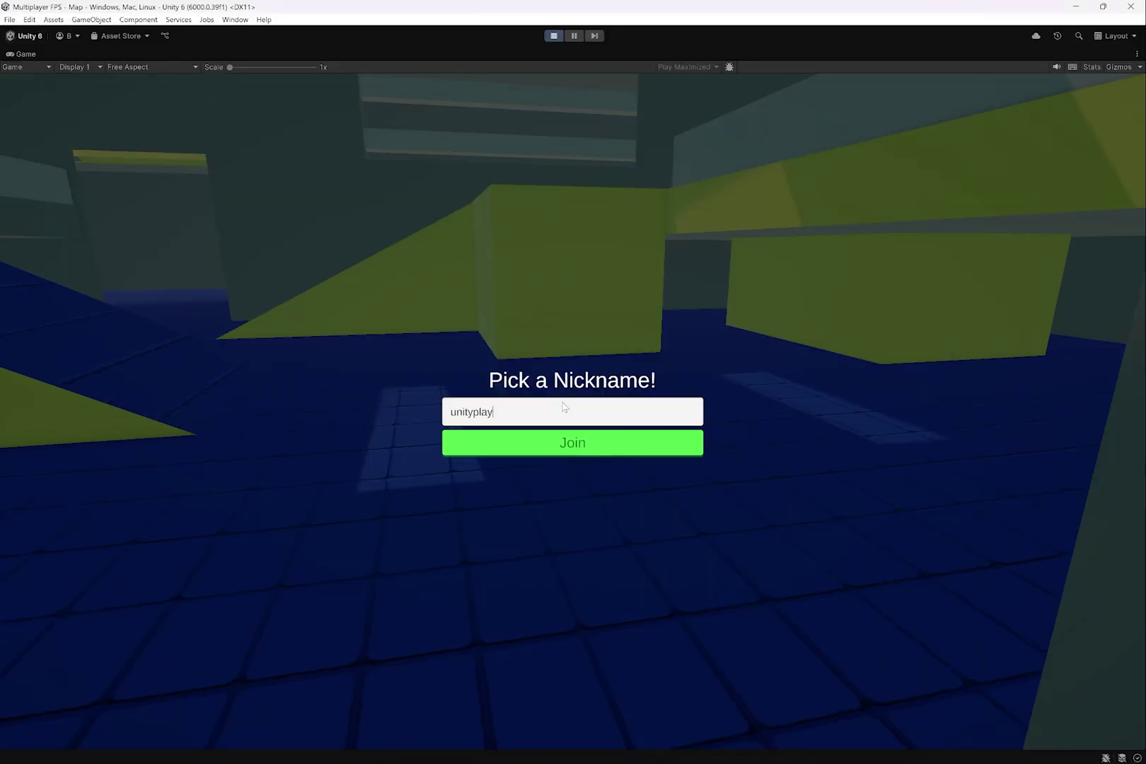
click(566, 441)
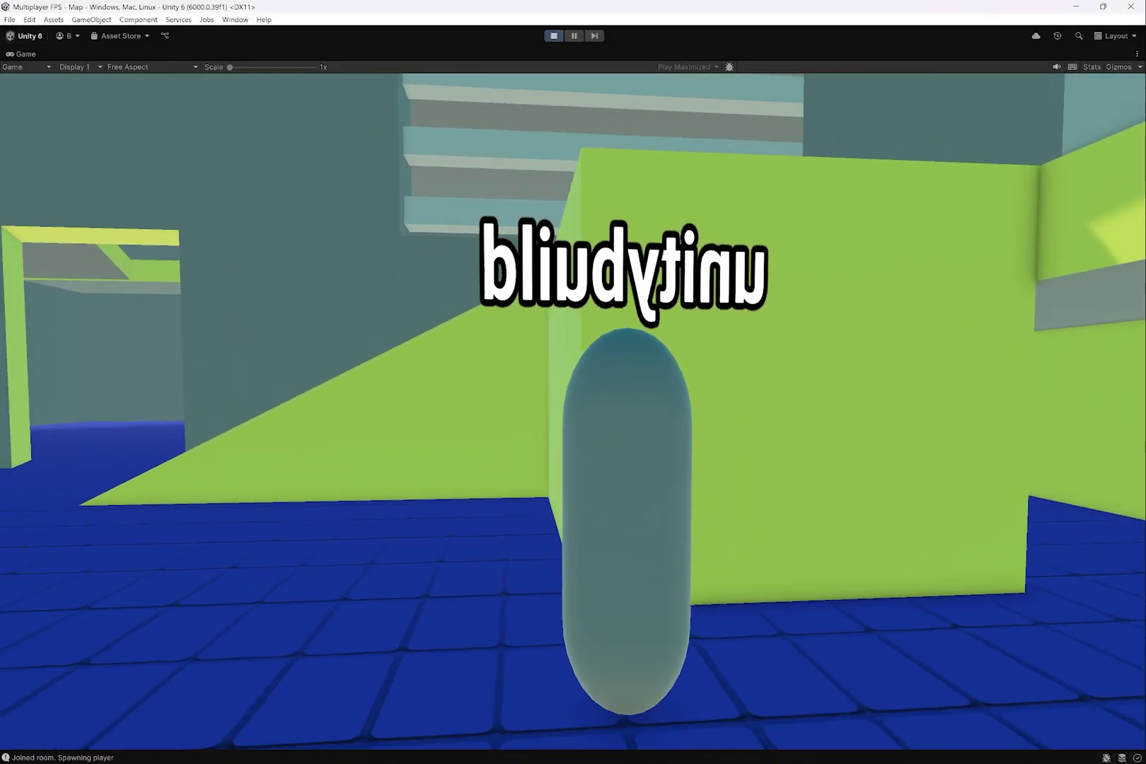
Step: Move around the other player's capsule to examine its nickname text from several sides
key(a)
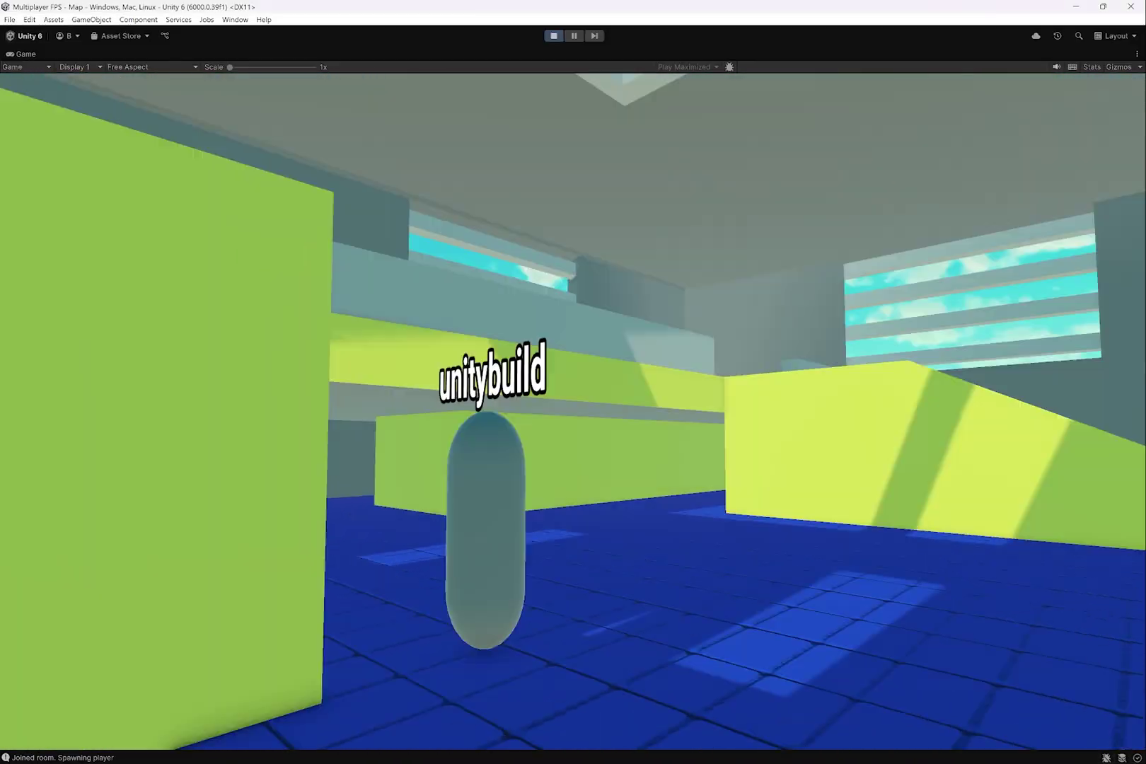
key(w)
key(d)
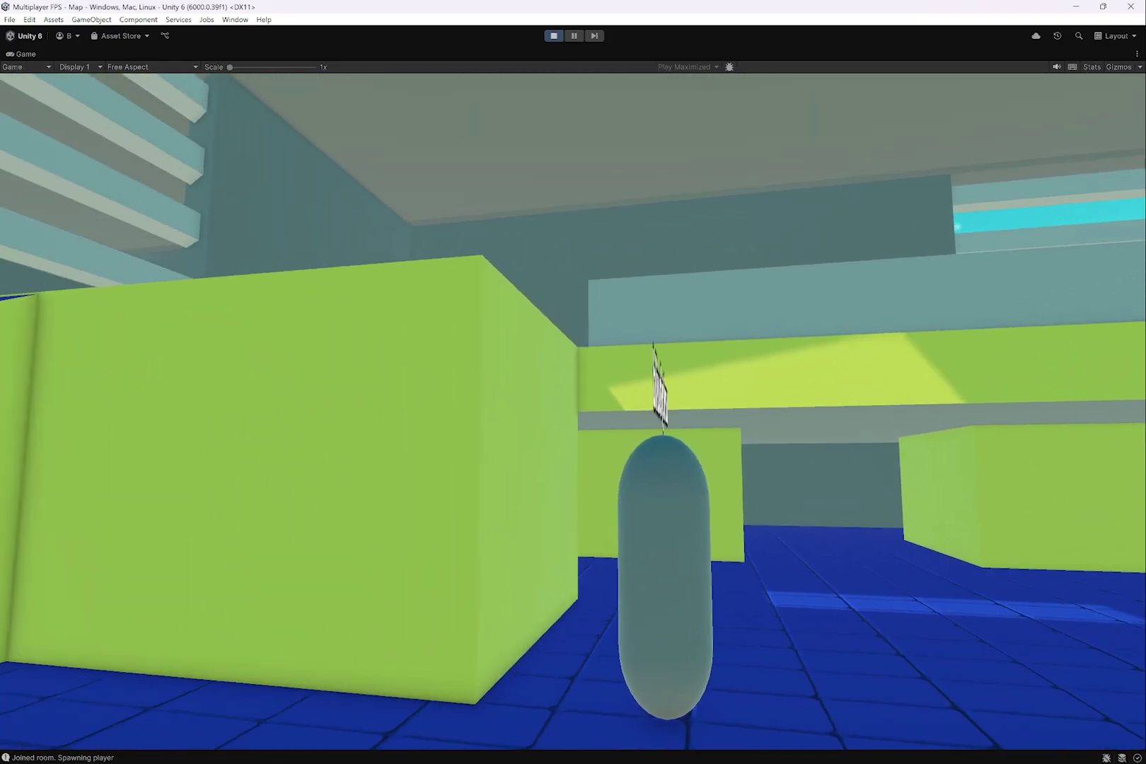
key(s)
key(a)
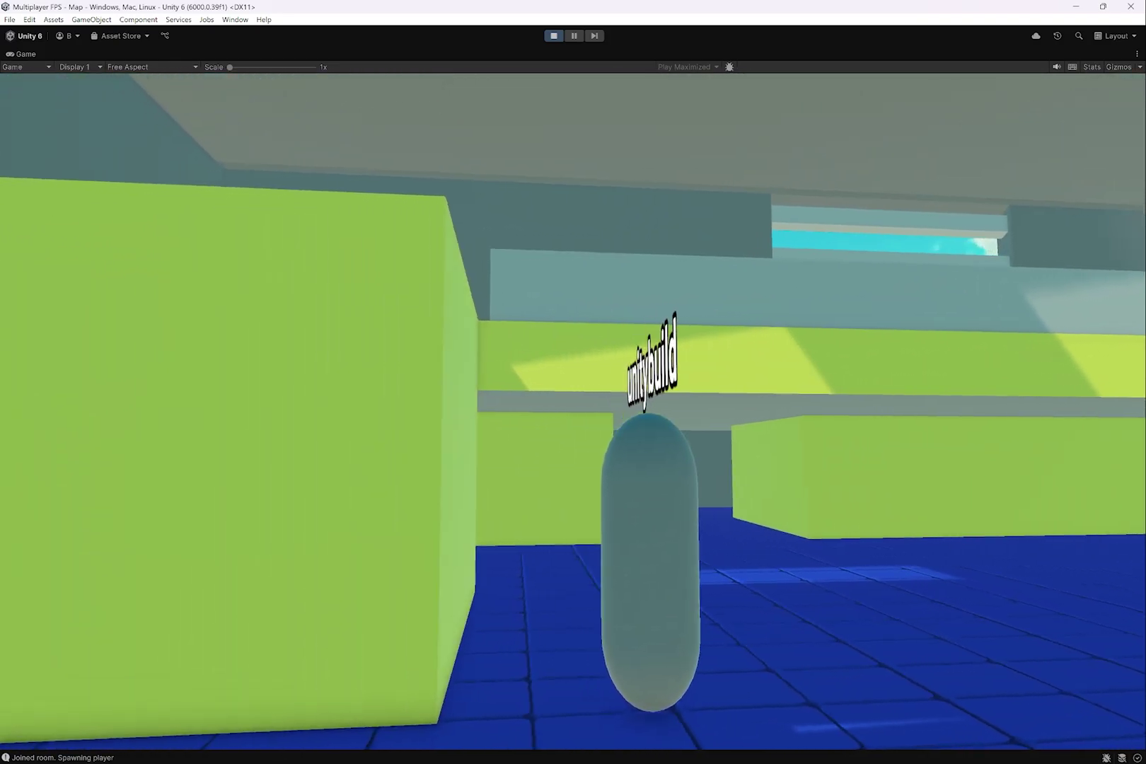
key(w)
key(s)
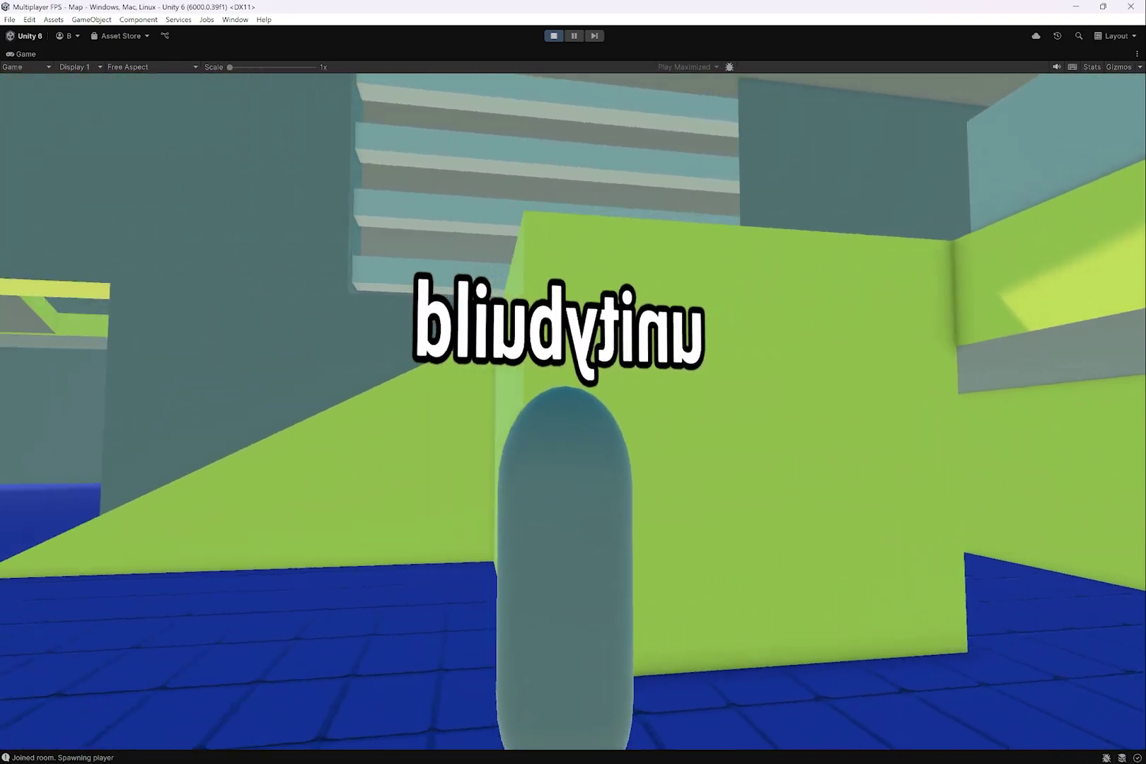
Step: Stop play mode in the Unity editor and open the Player prefab from the Resources folder for editing
key(ctrl+p)
key(alt+Tab)
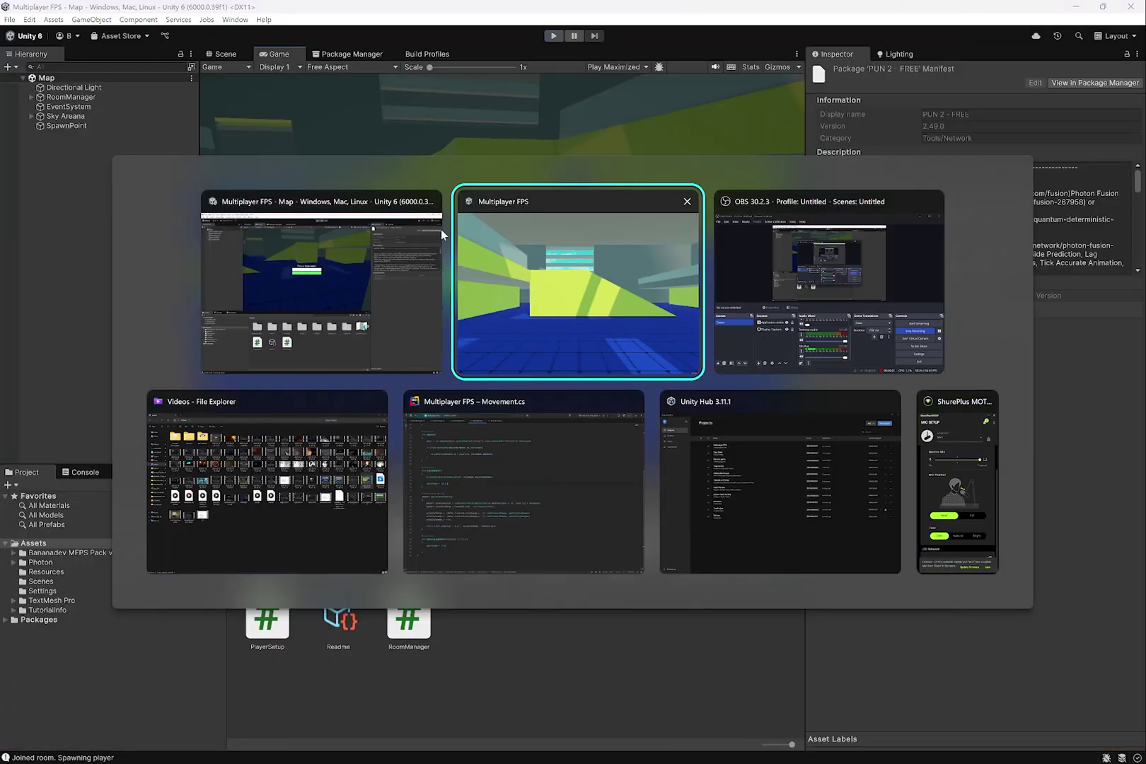
click(350, 271)
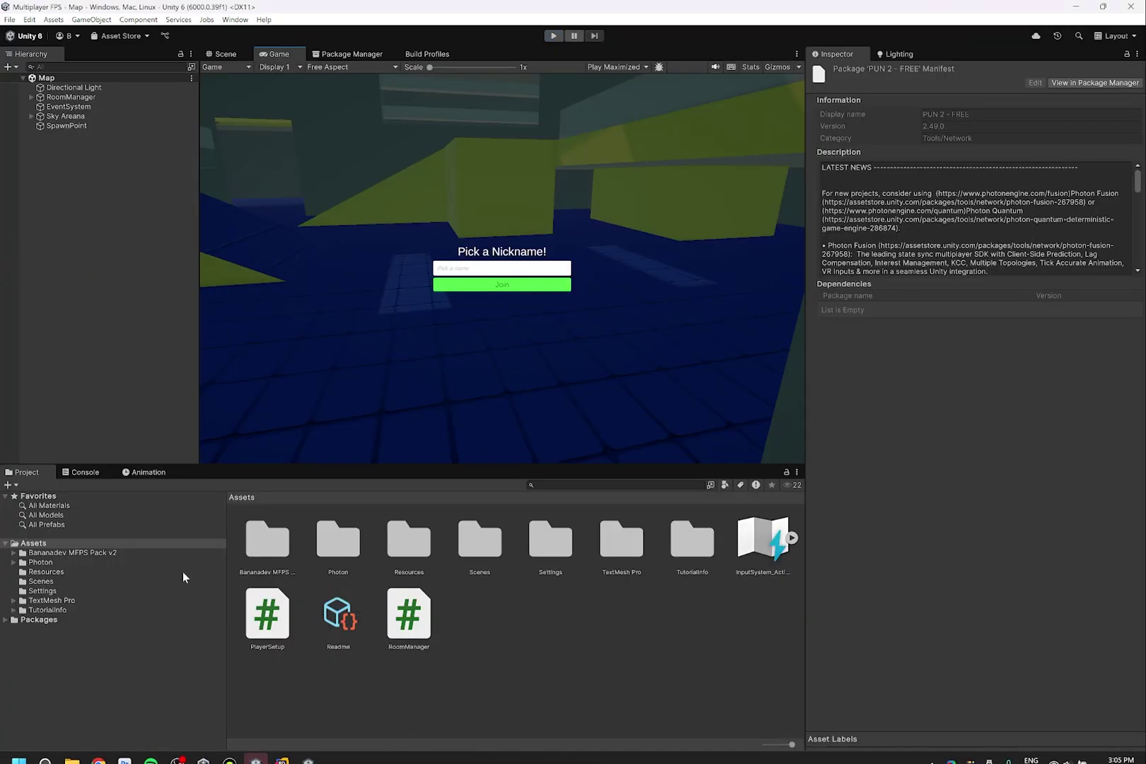
click(43, 562)
click(45, 572)
click(264, 539)
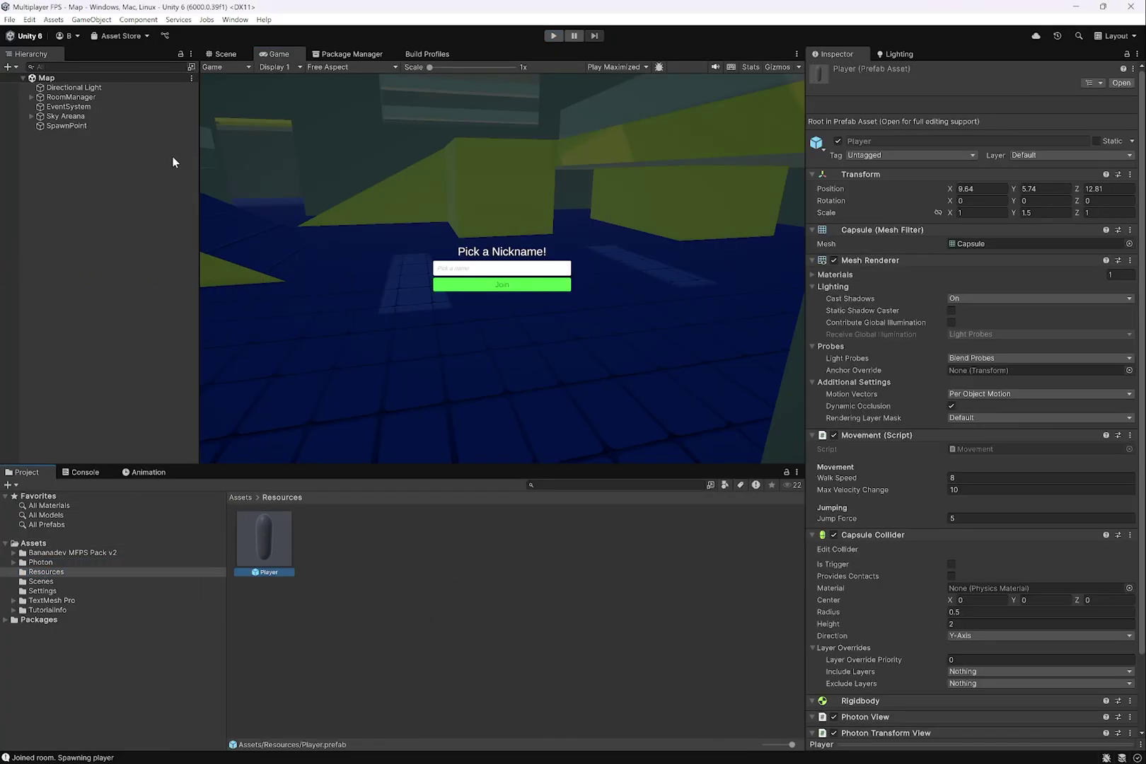
Step: Create an empty child object in the Player prefab and name it NametagRotator
right_click(67, 142)
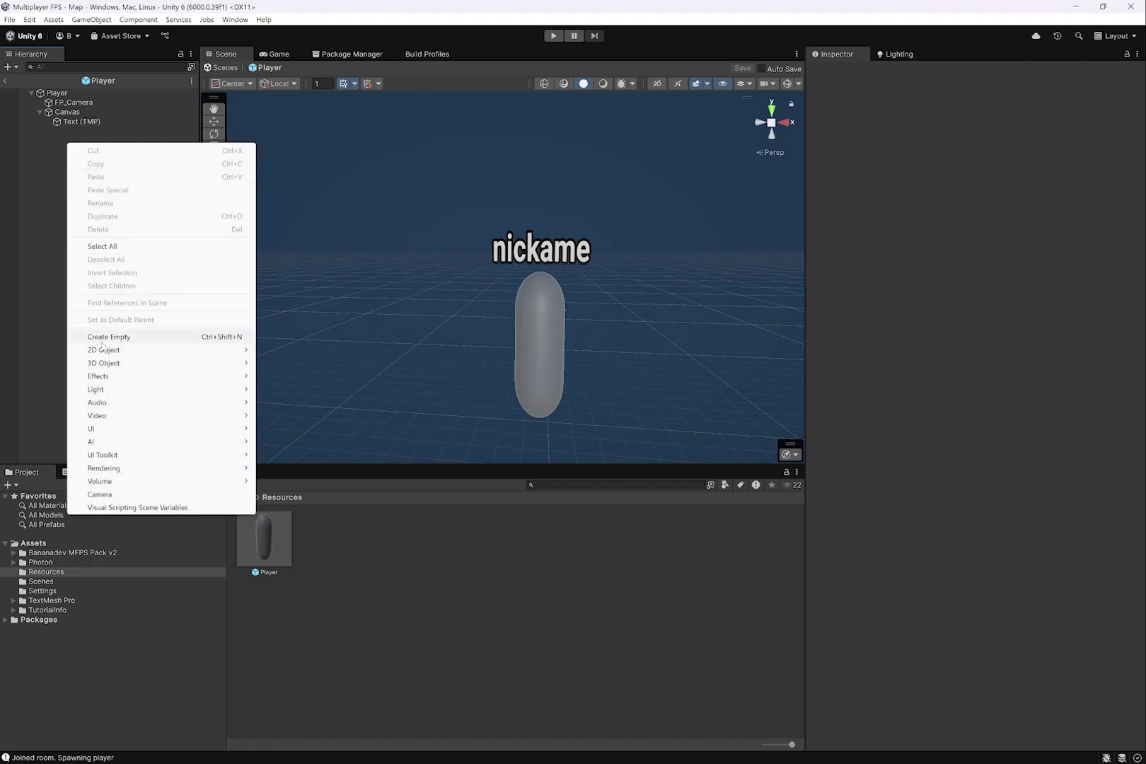
click(128, 335)
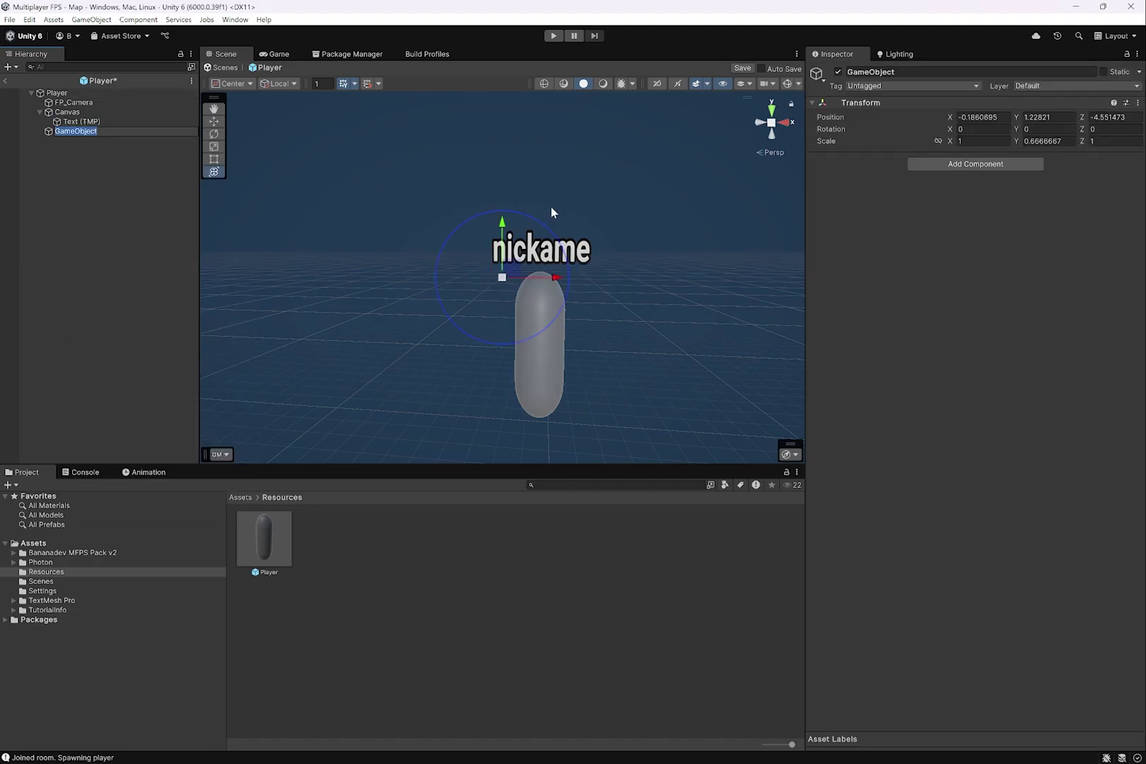
text(NametagRotator)
key(Return)
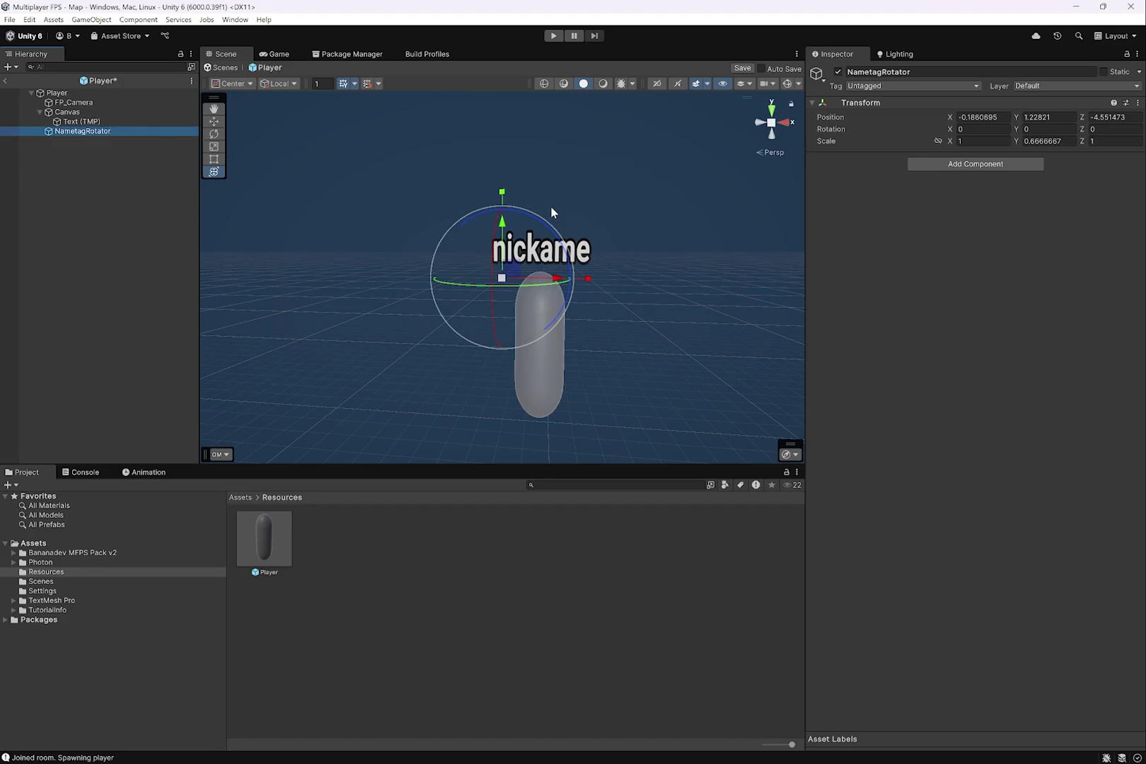
Step: Reset NametagRotator's transform with its Y position set to 1, and nest the Canvas under it
right_click(927, 103)
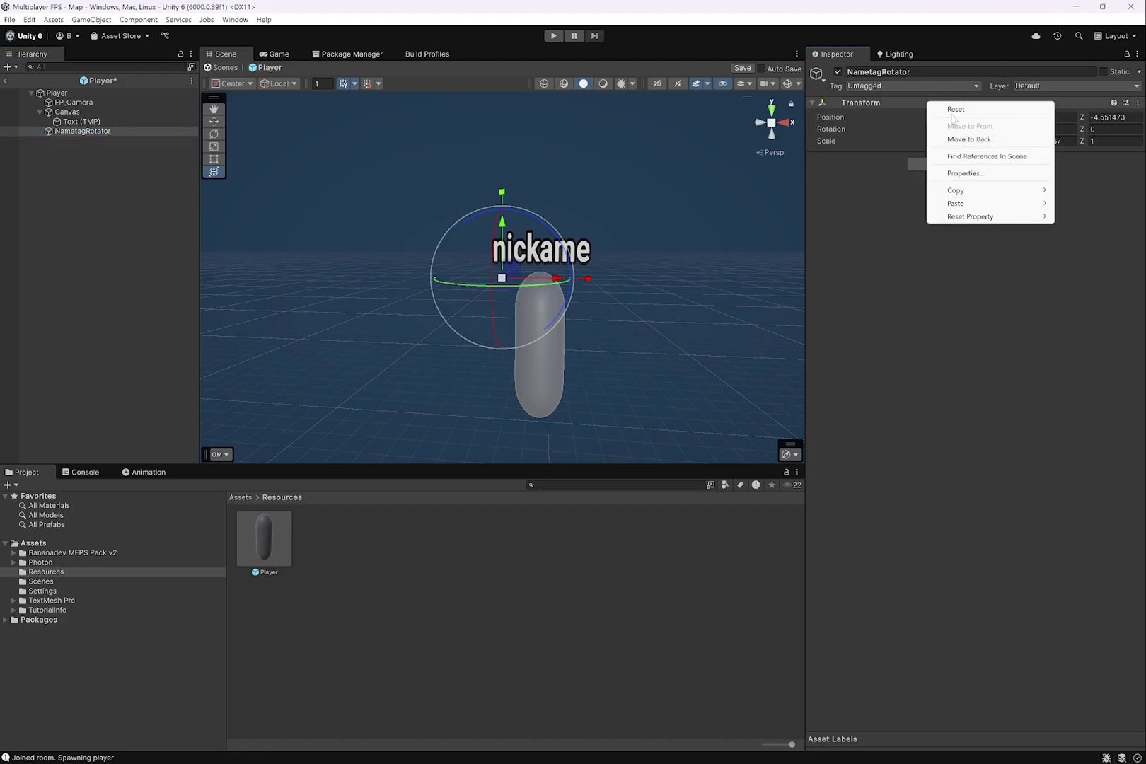
click(951, 108)
text(1)
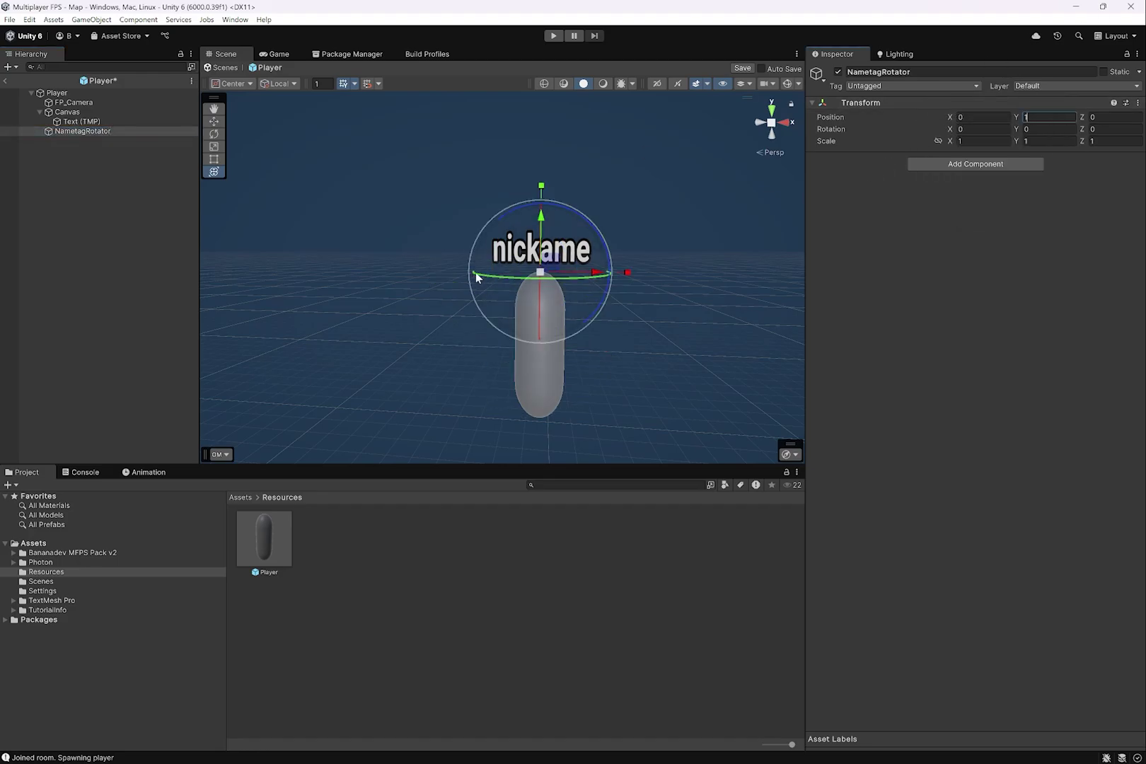
click(61, 113)
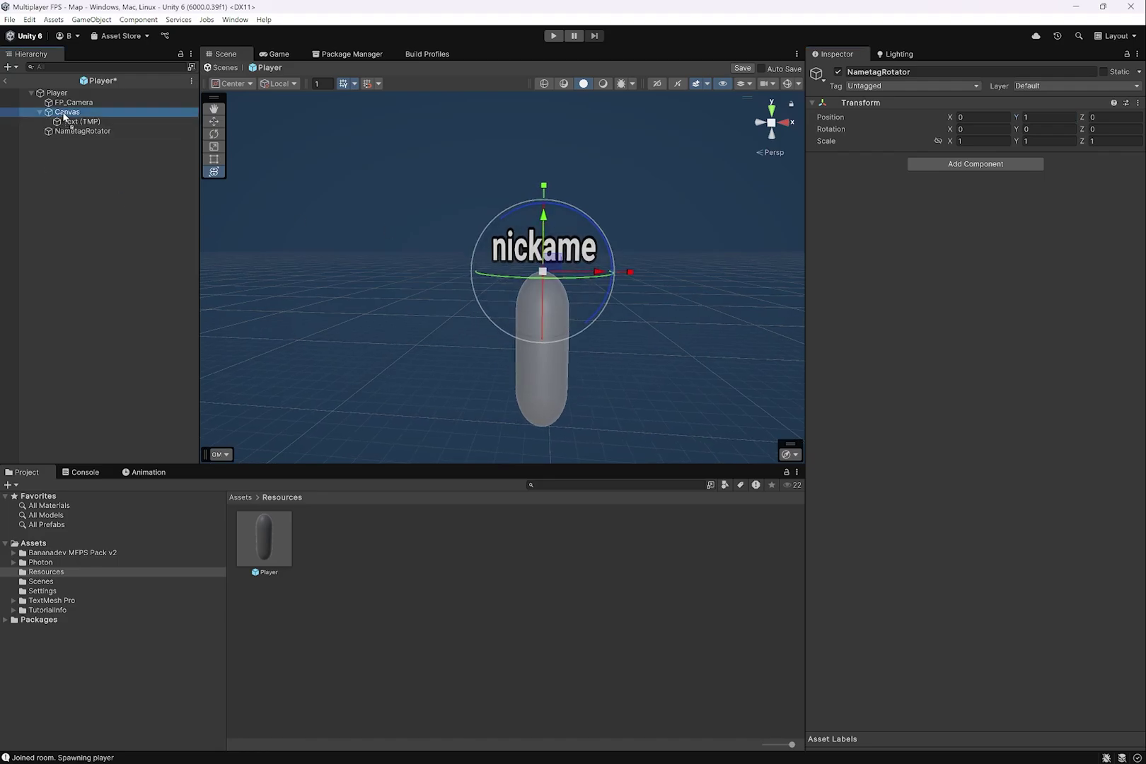
drag(63, 115, 75, 132)
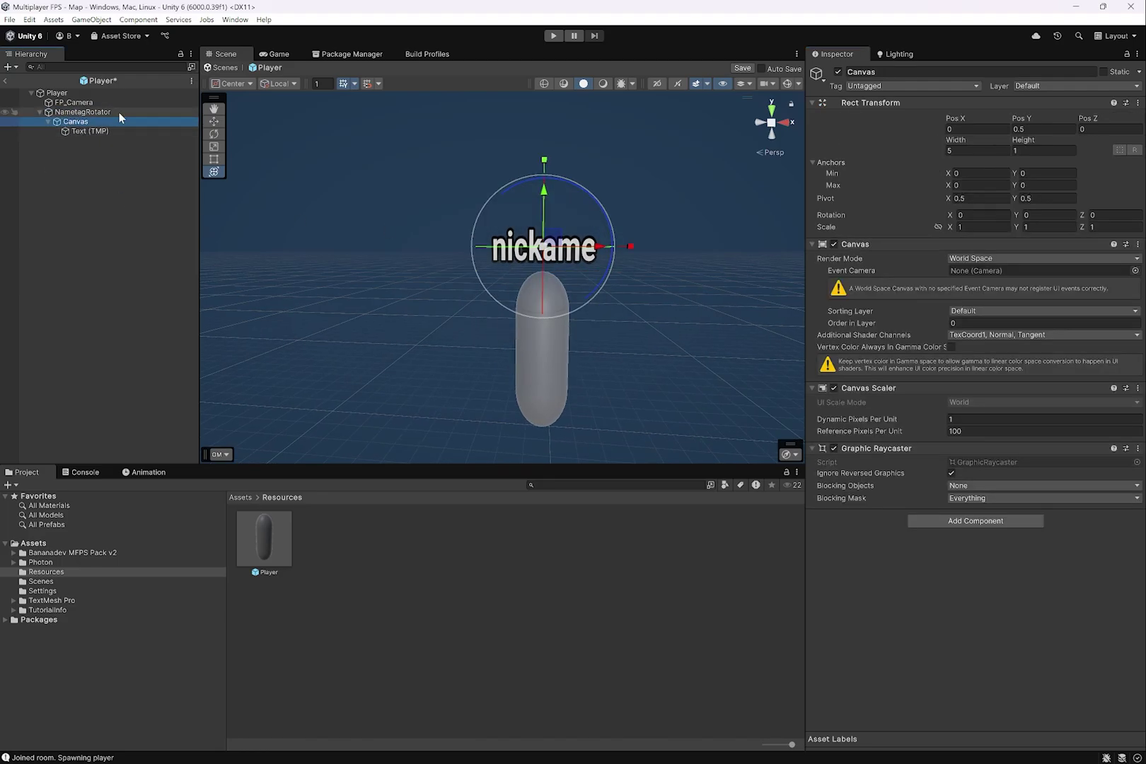
Step: Add a new script component named NameRotator to the NametagRotator object
click(118, 112)
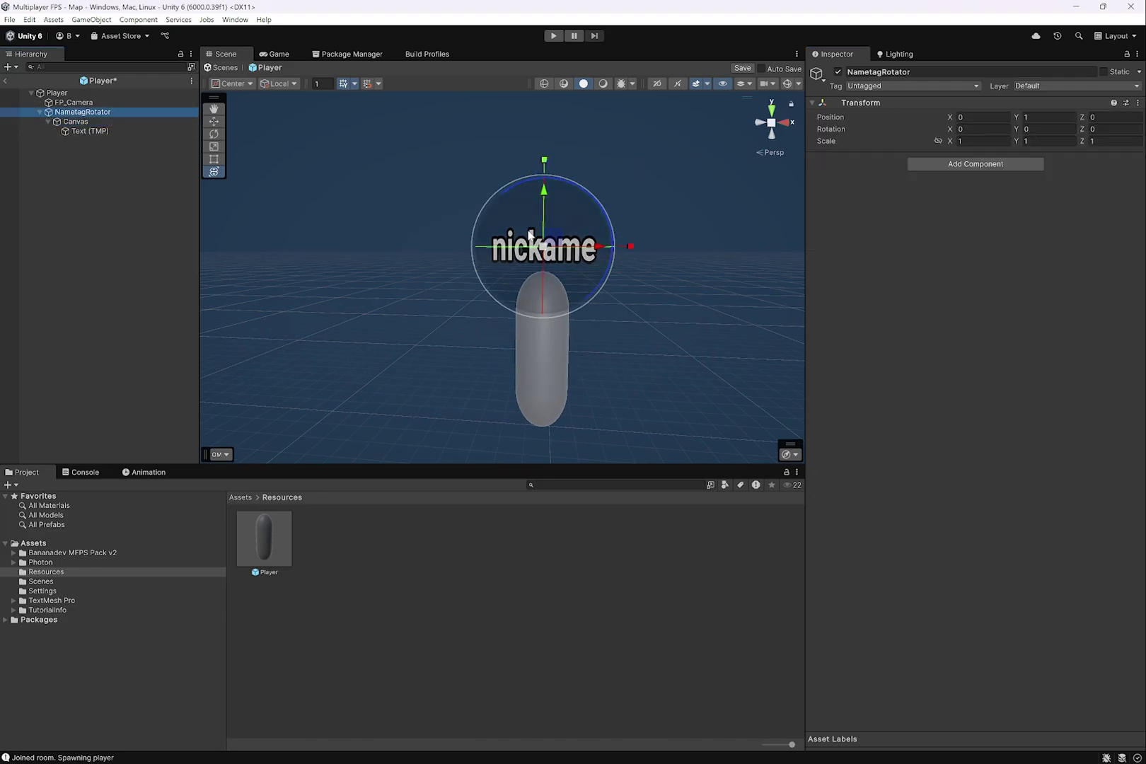
click(993, 165)
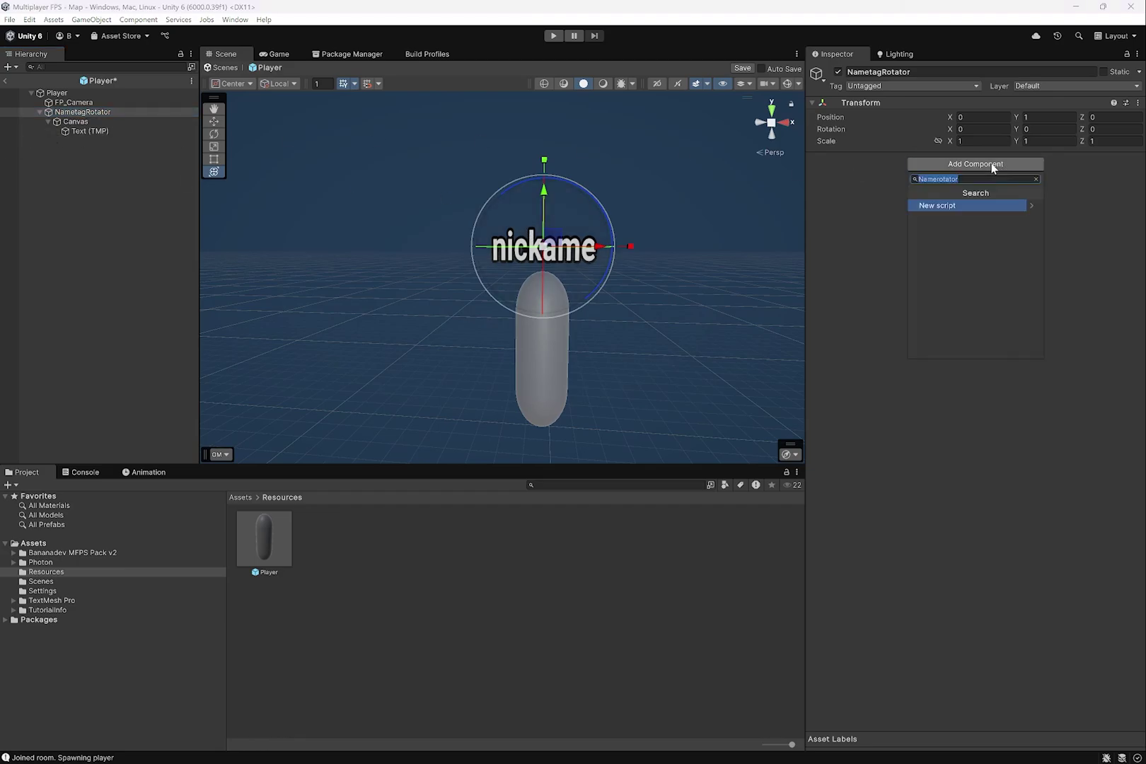
text(Name)
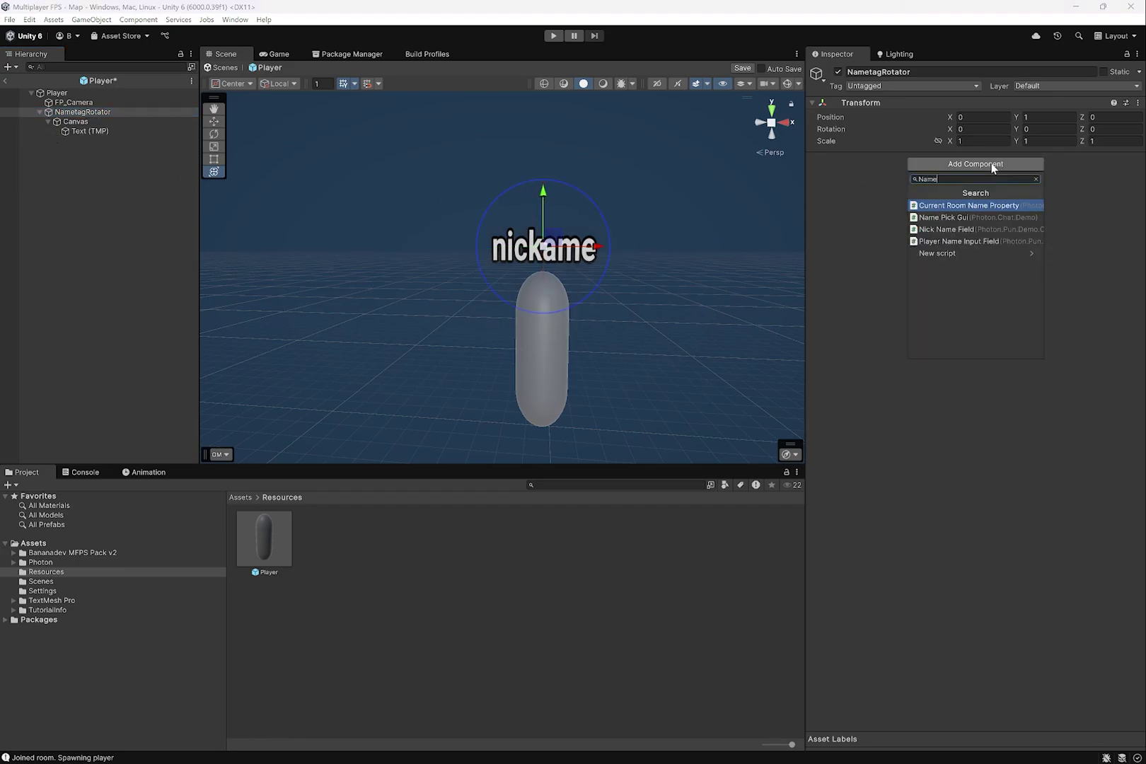
text(Rota)
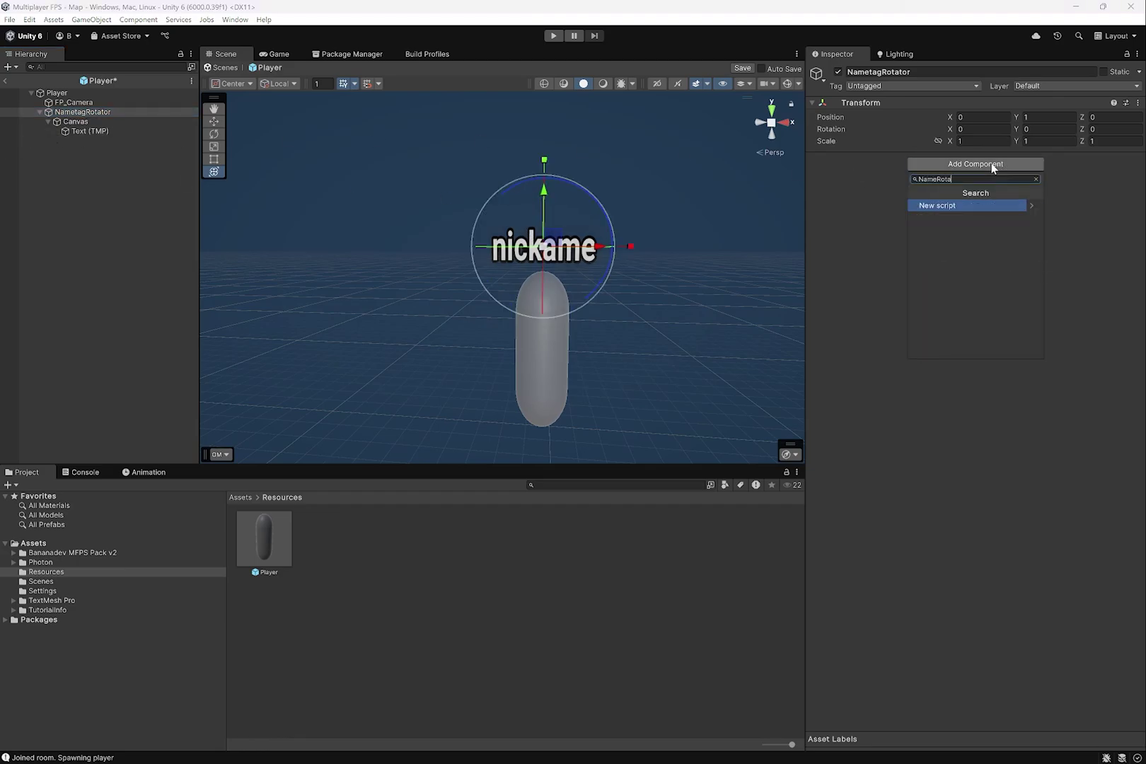
text(tor)
key(Return)
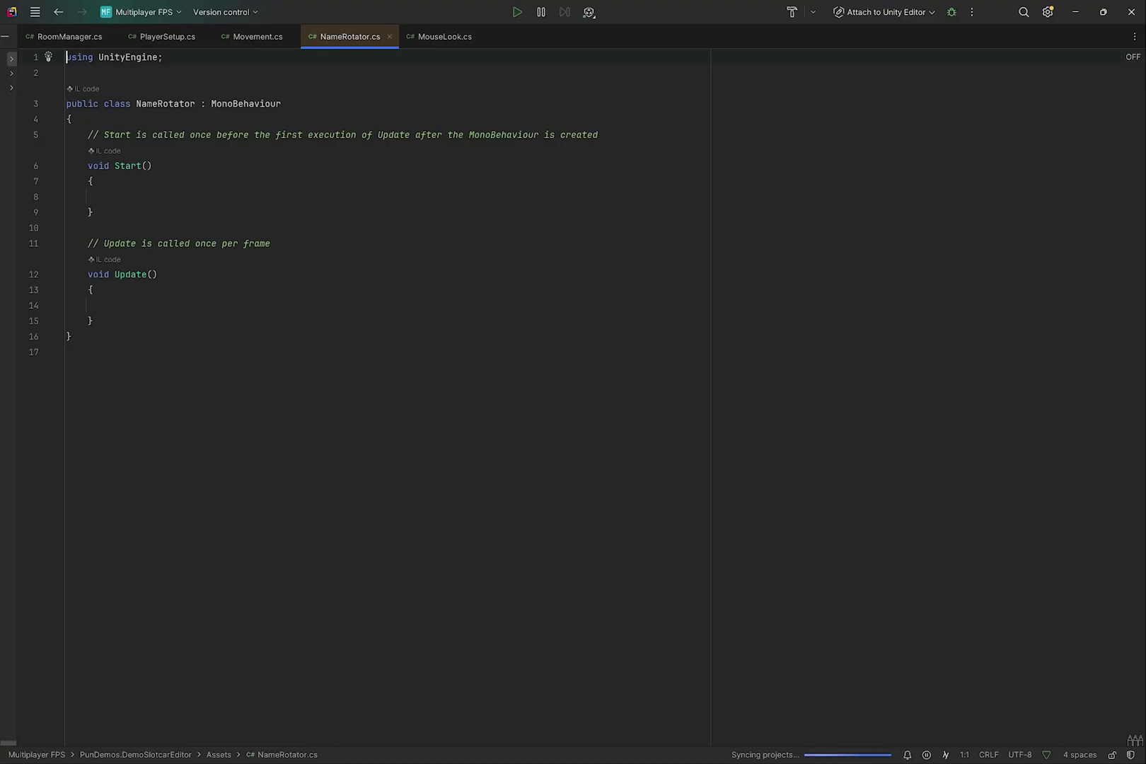
drag(158, 275, 2, 131)
key(BackSpace)
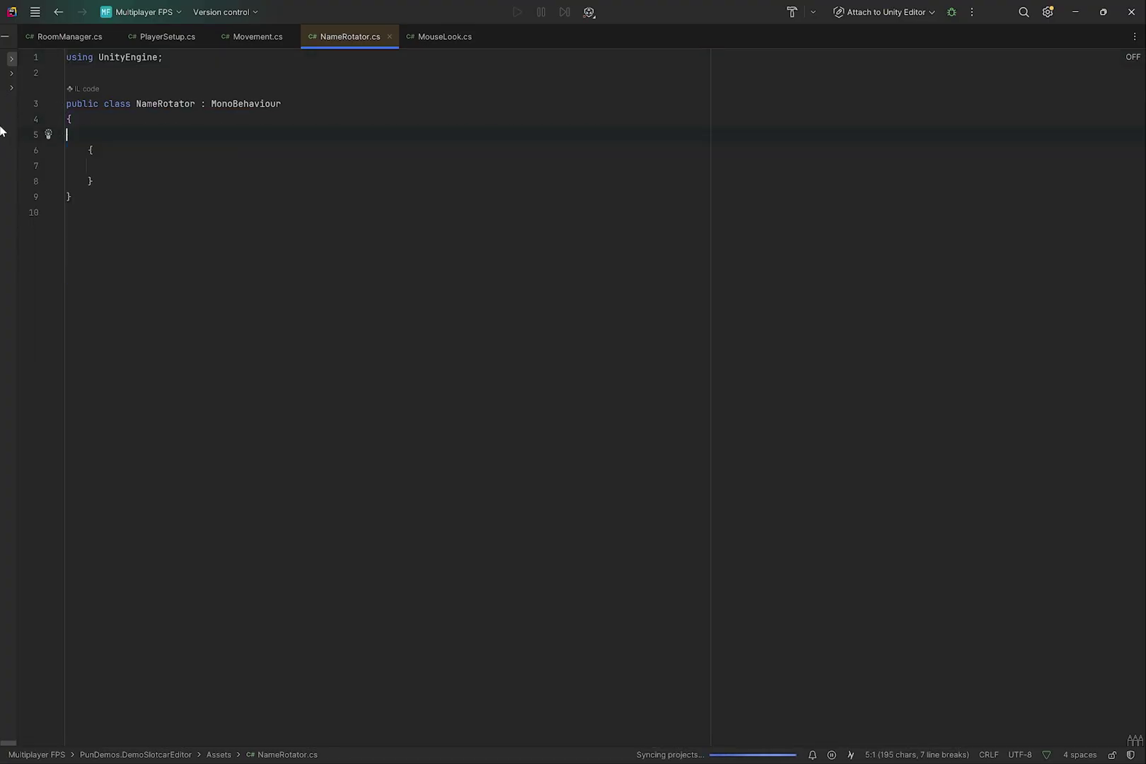
key(ctrl+z)
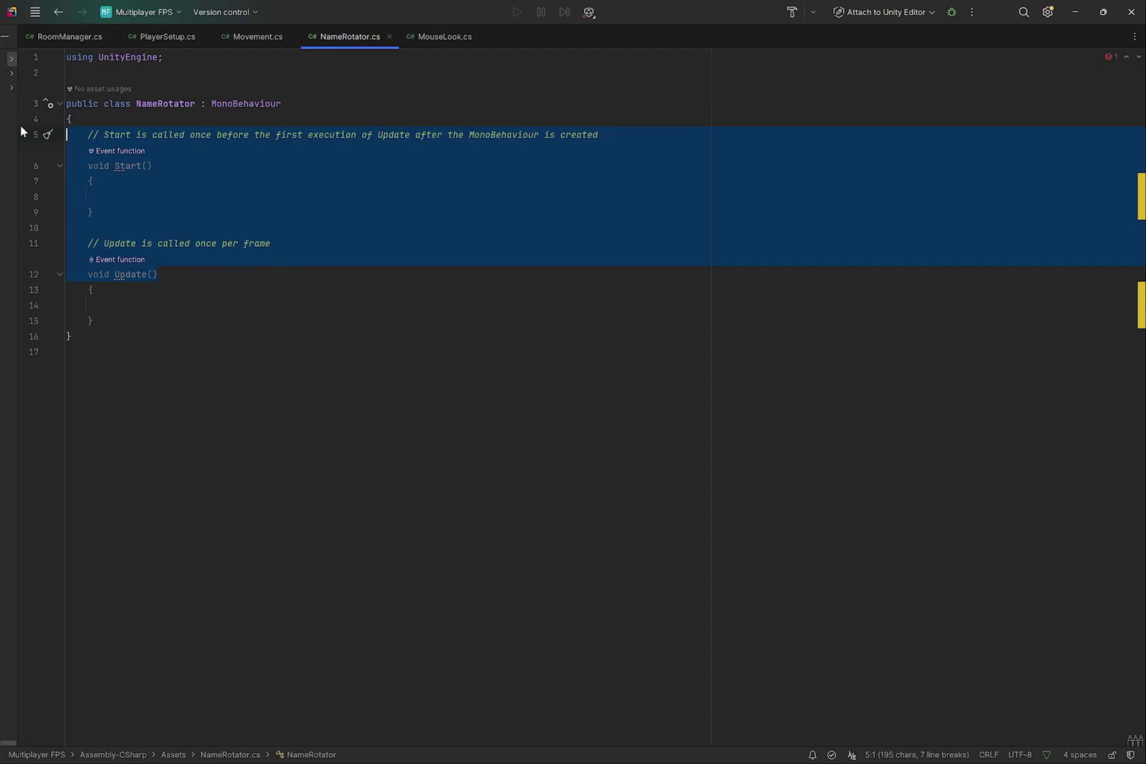
click(19, 125)
drag(158, 275, 67, 166)
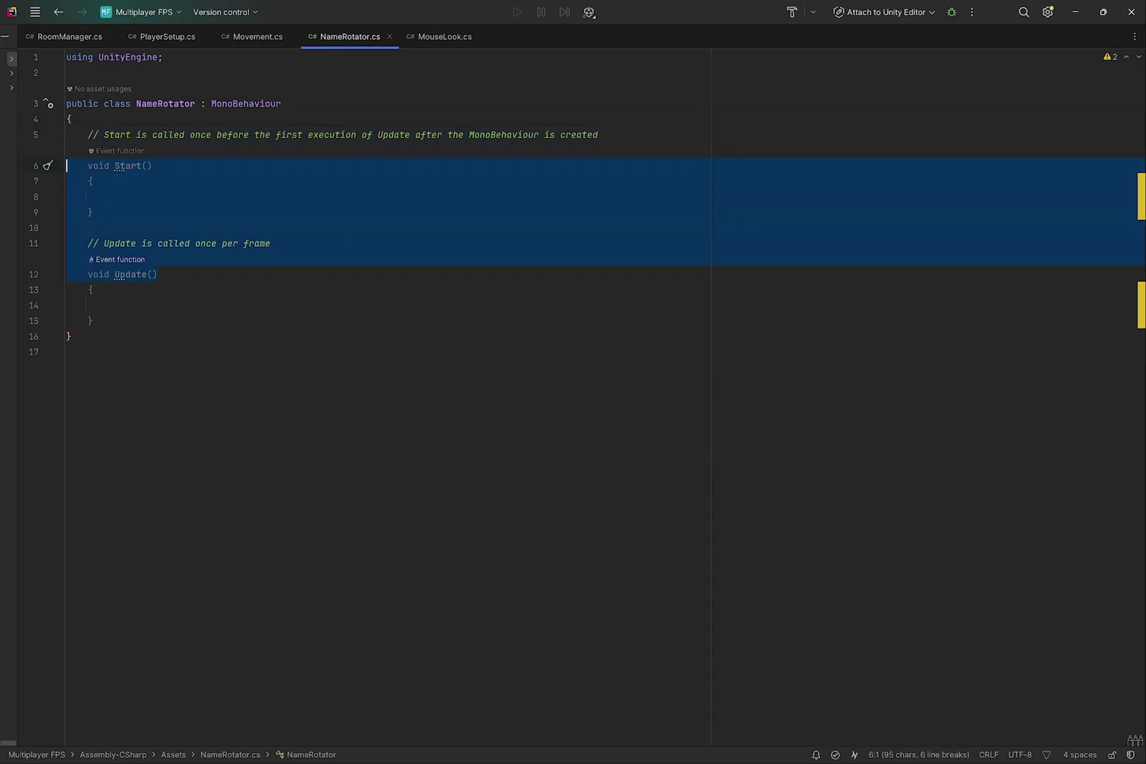
key(ctrl+z)
key(ctrl+z)
click(296, 224)
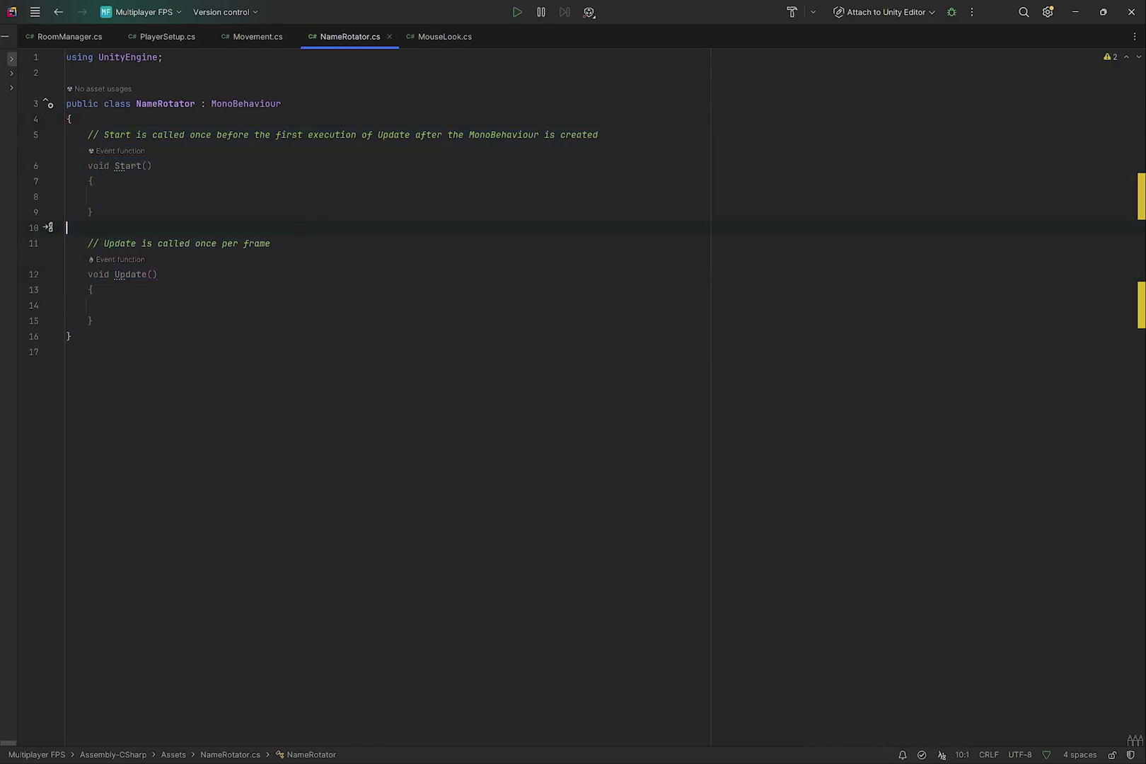
Step: Remove the Start method and comments from the NameRotator script and add transform.LookAt(Camera.main.transform); to Update
drag(272, 243, 1, 135)
key(BackSpace)
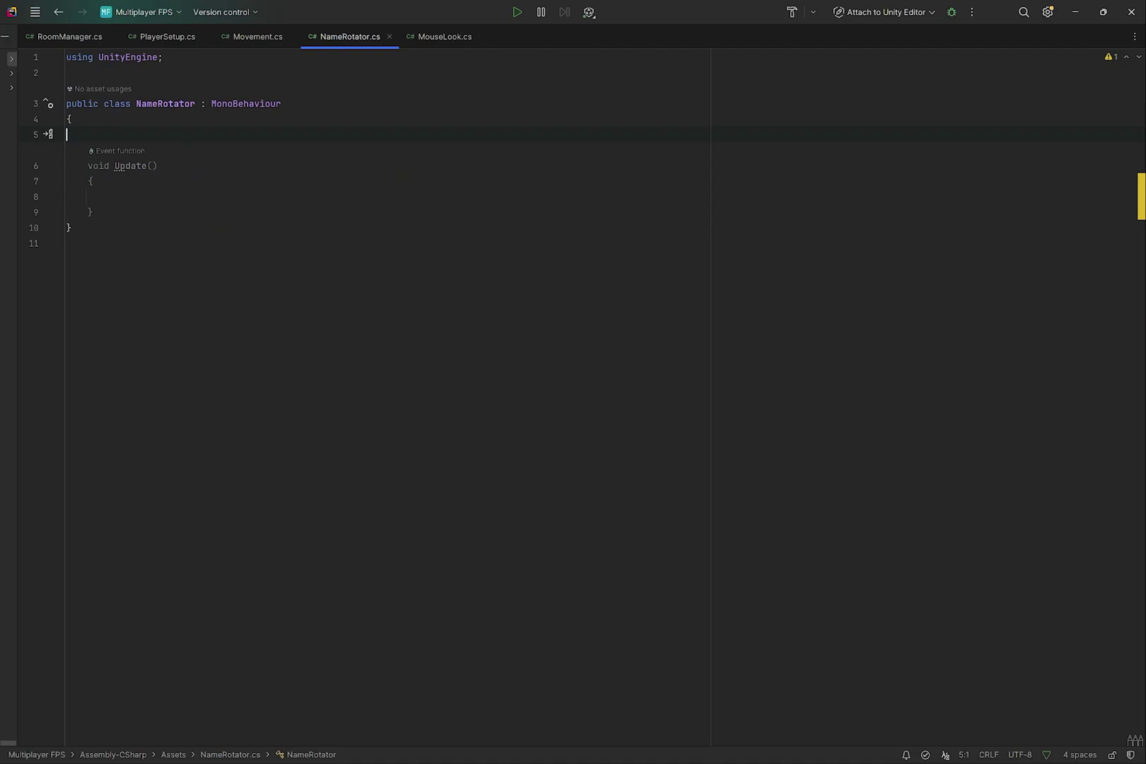
click(109, 197)
text(transform.LookAt)
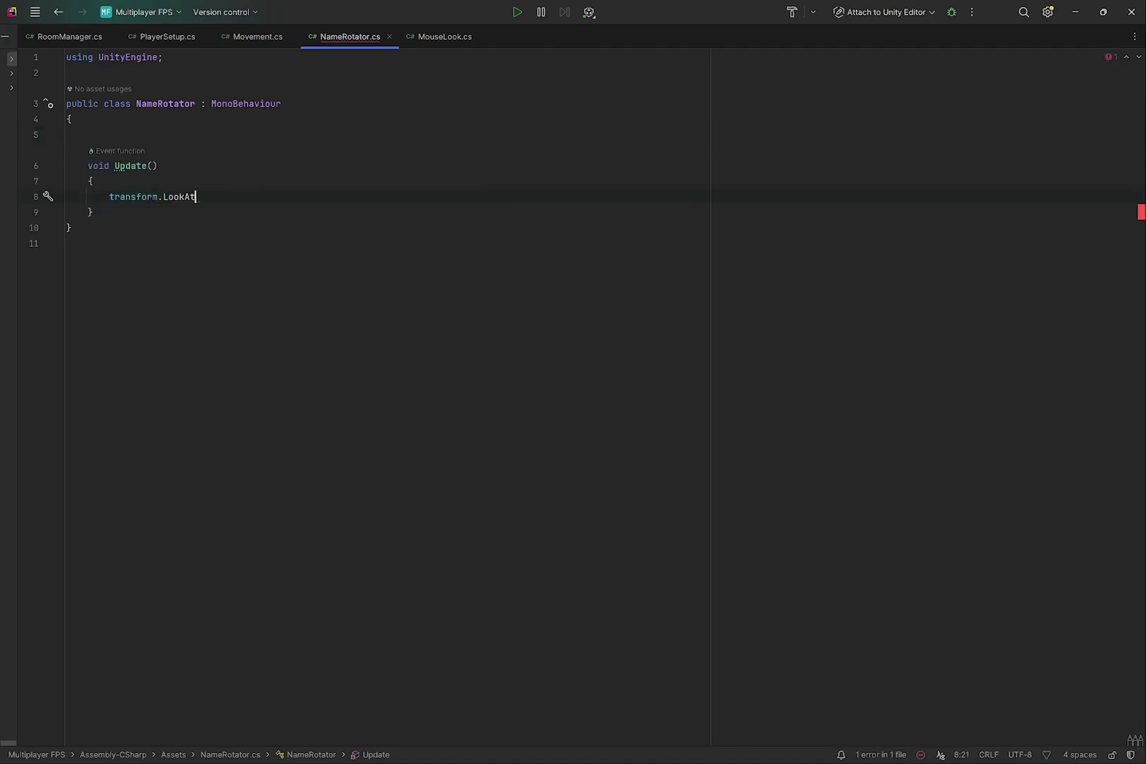
text(()
text(Camera.m)
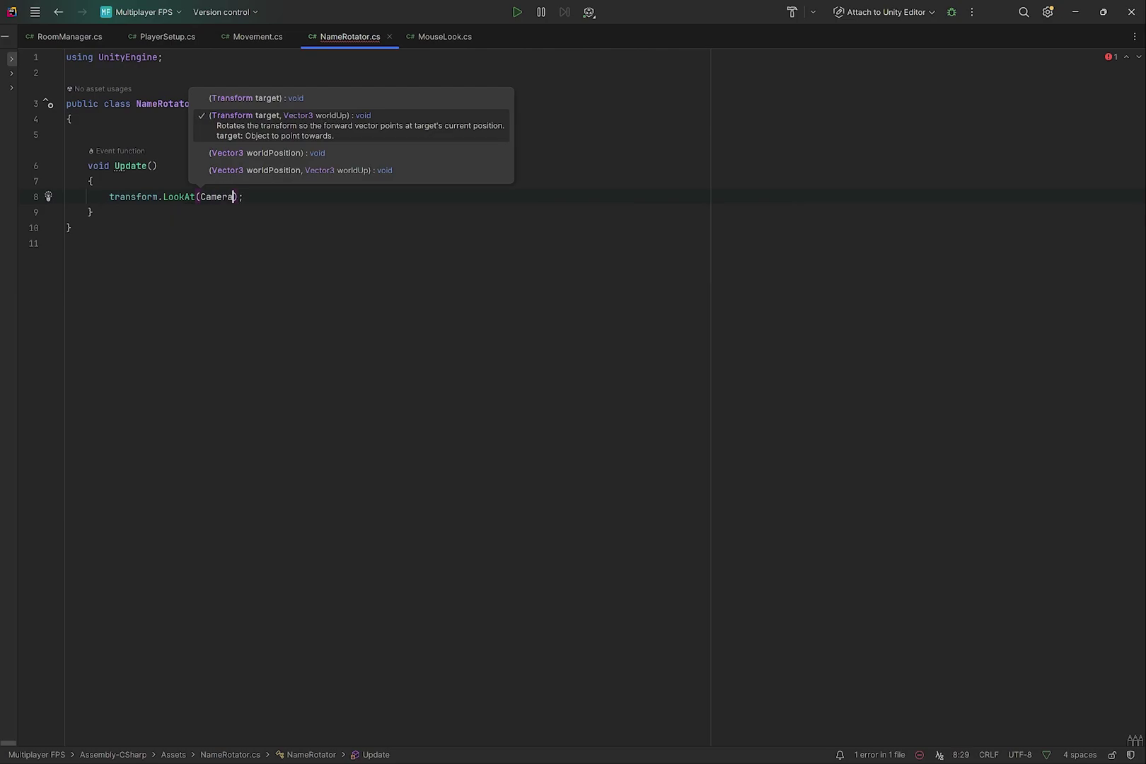
text(ain.transform)
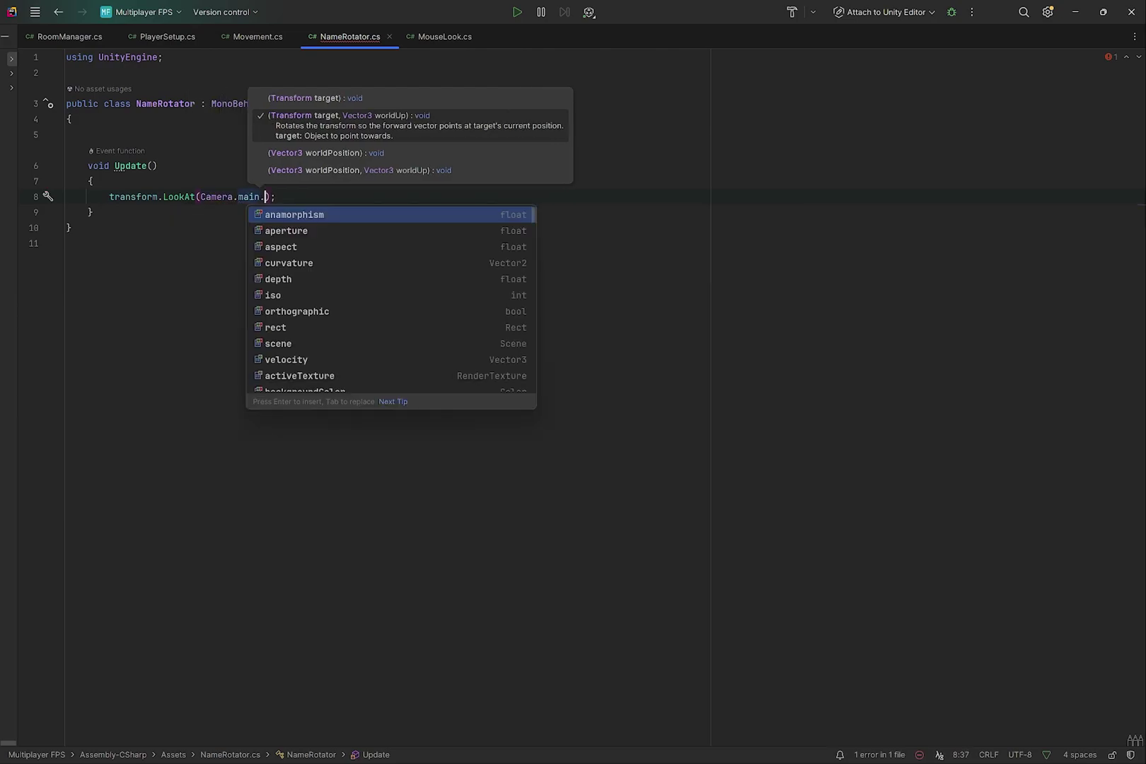
key(Escape)
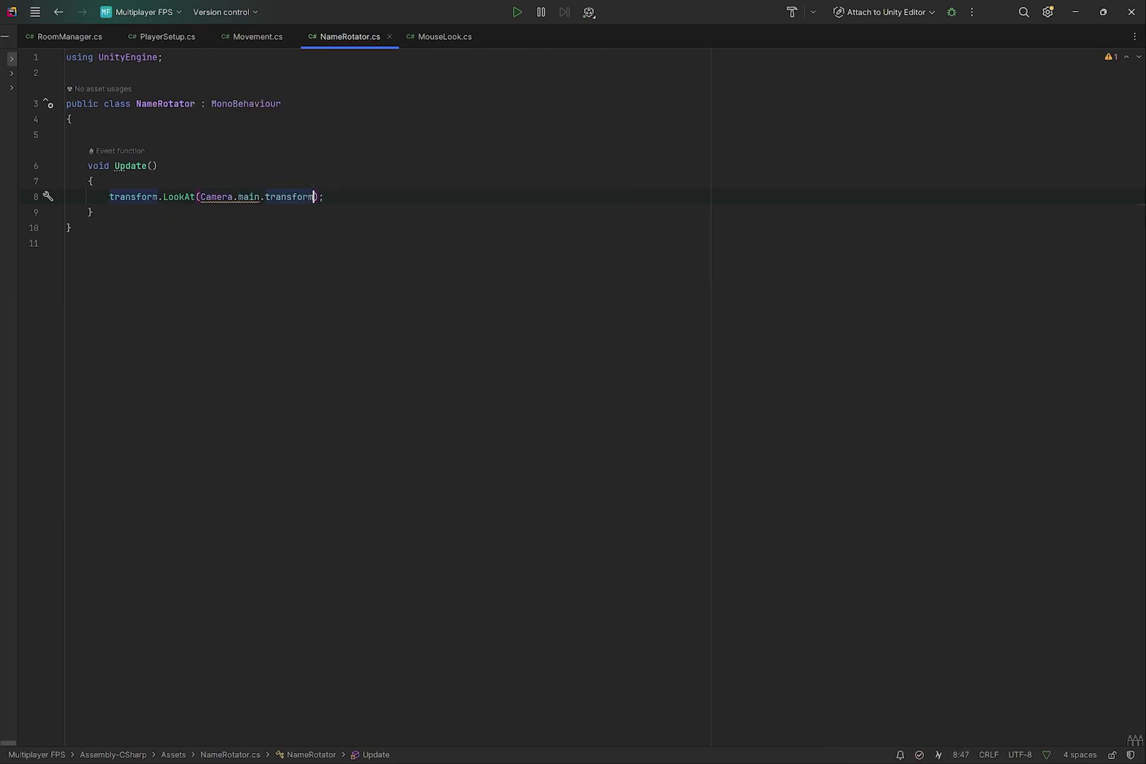
key(Down)
Step: Switch to the Unity editor and make sure the Player prefab's FP_Camera is tagged MainCamera
key(alt+Tab)
click(585, 283)
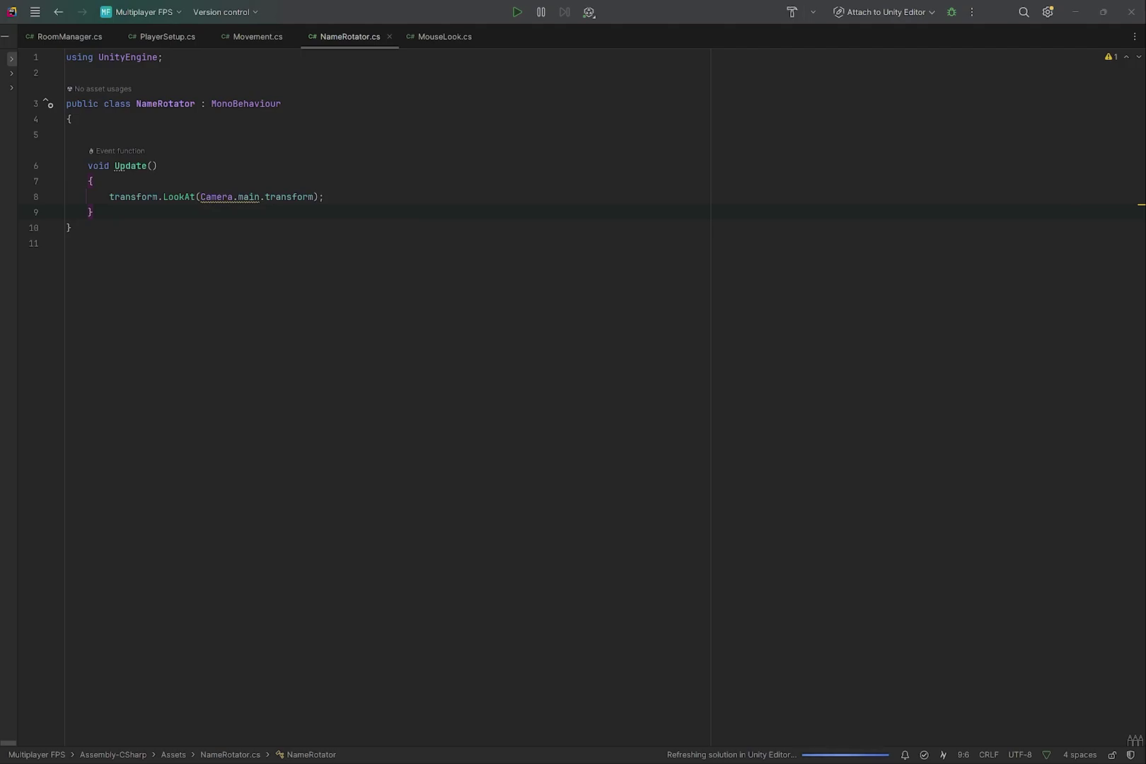
key(alt+Tab)
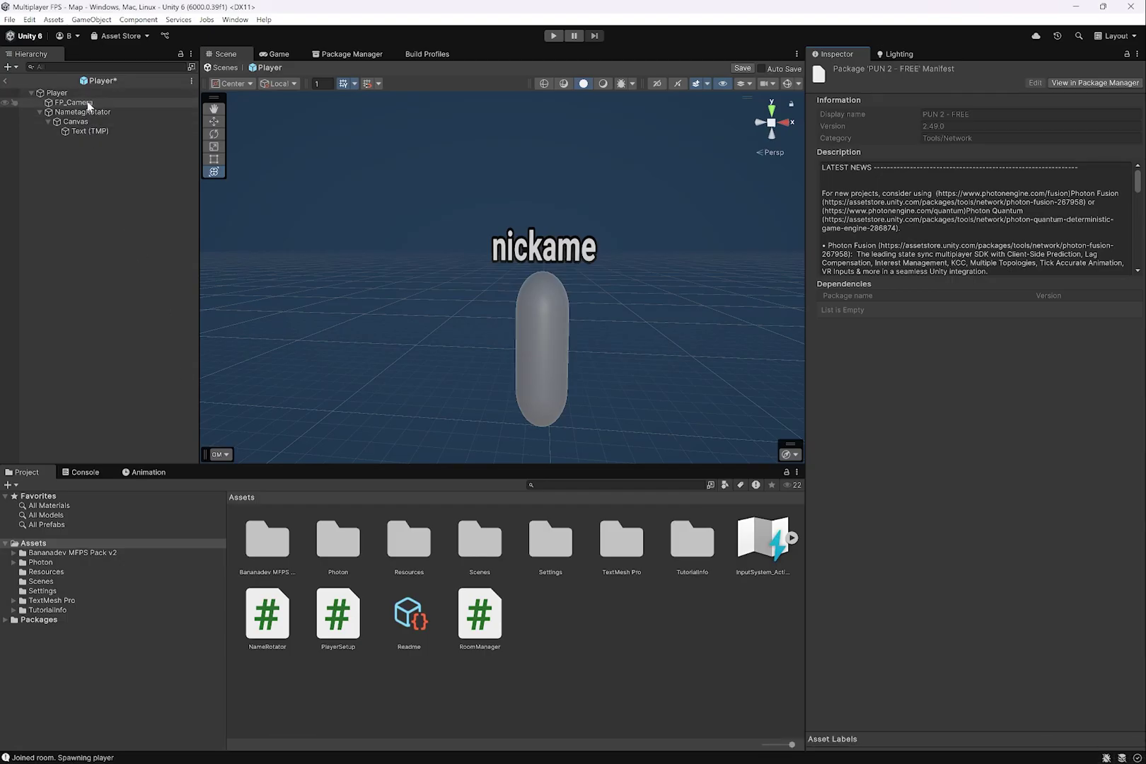
click(89, 104)
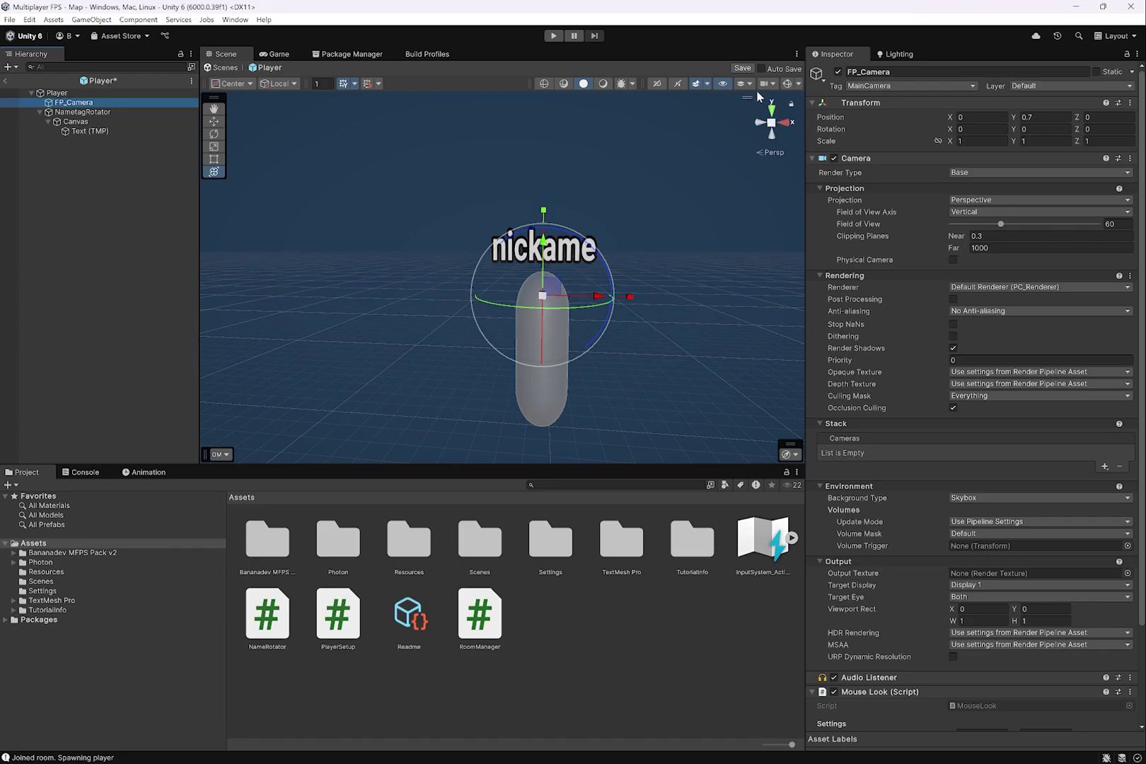
click(909, 85)
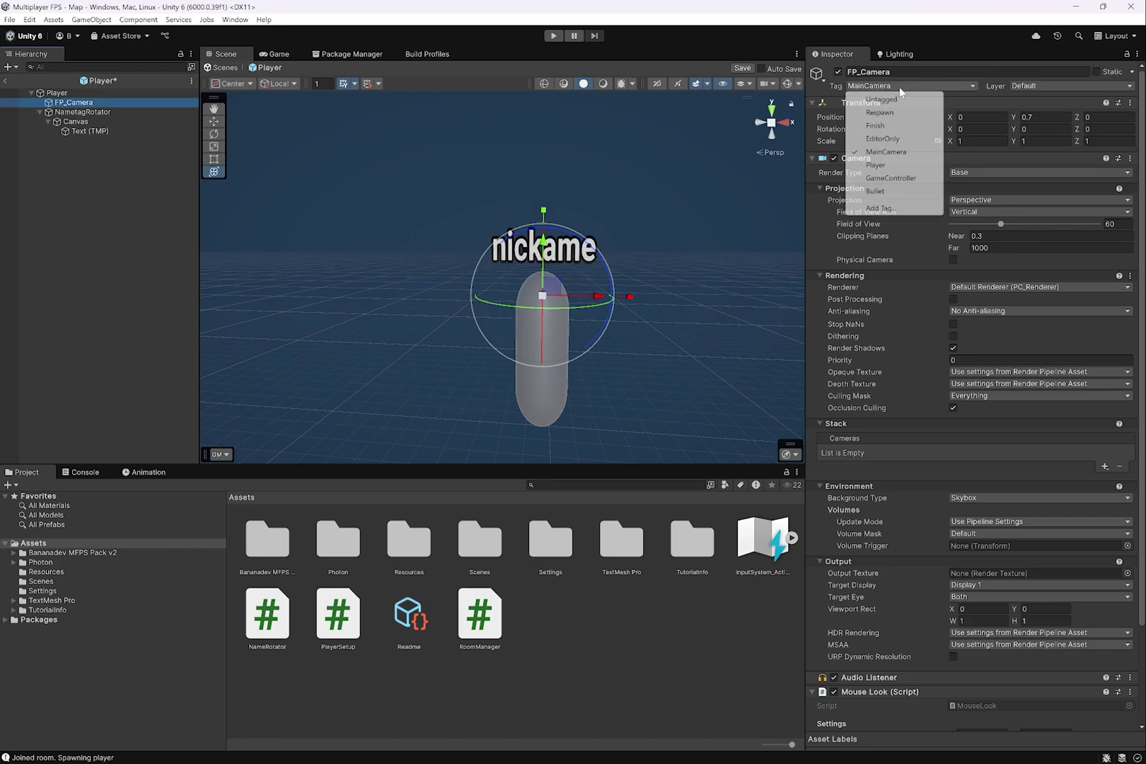
click(877, 152)
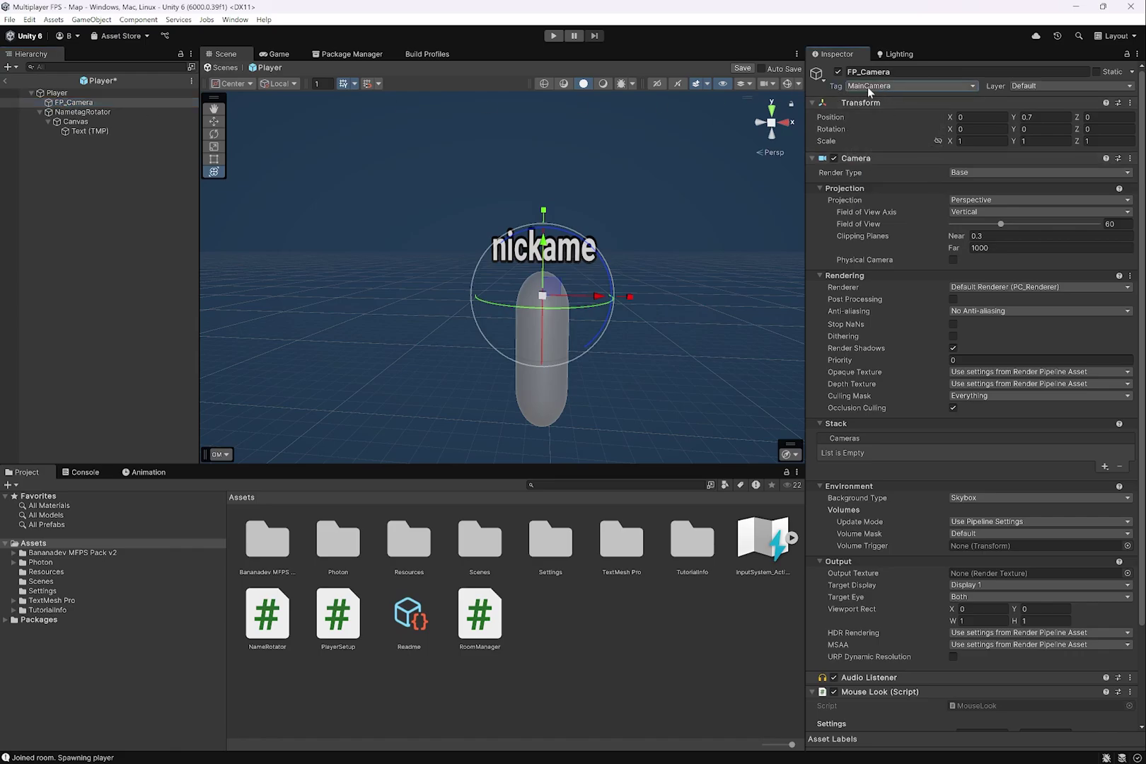
Step: Exit the Player prefab and check the tag assigned to RoomCam under RoomManager
click(5, 80)
click(31, 97)
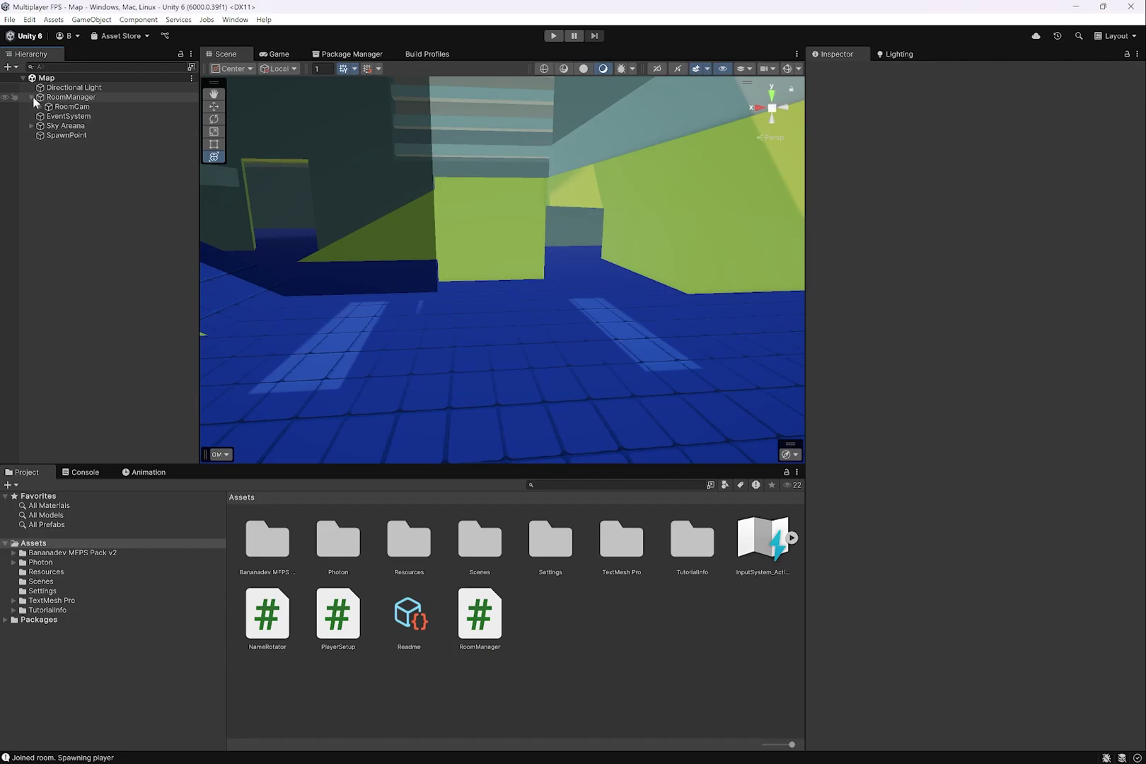
click(71, 106)
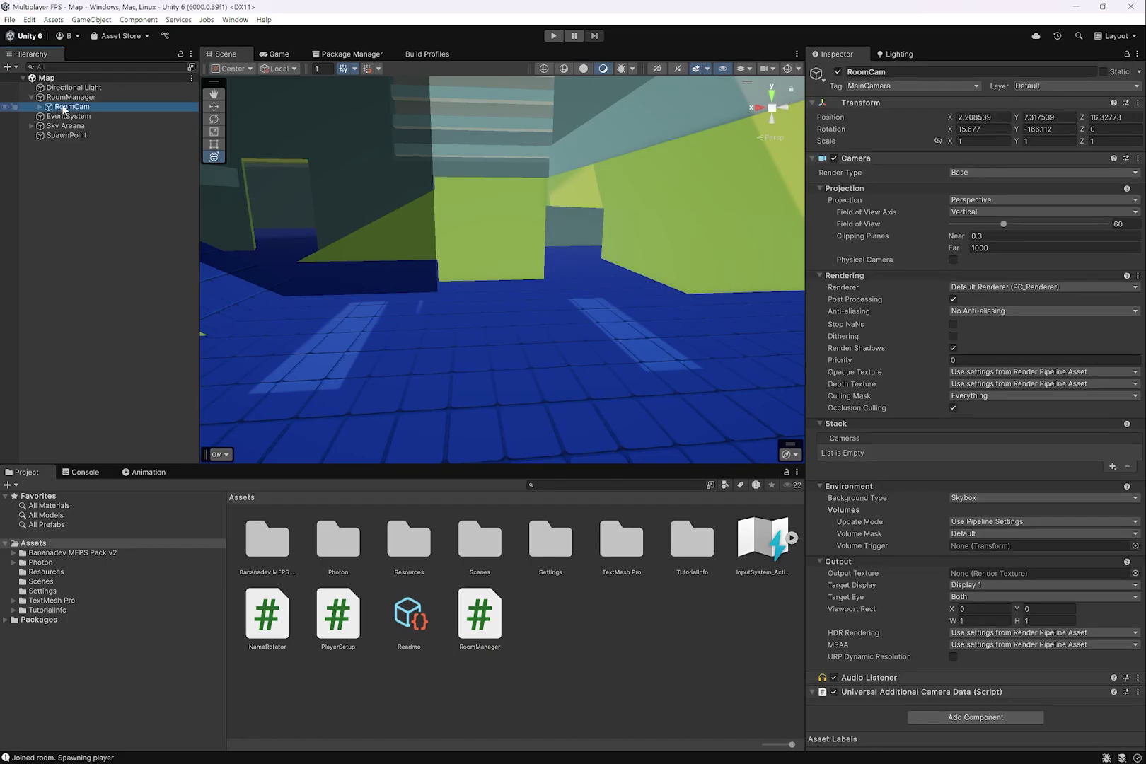
click(902, 85)
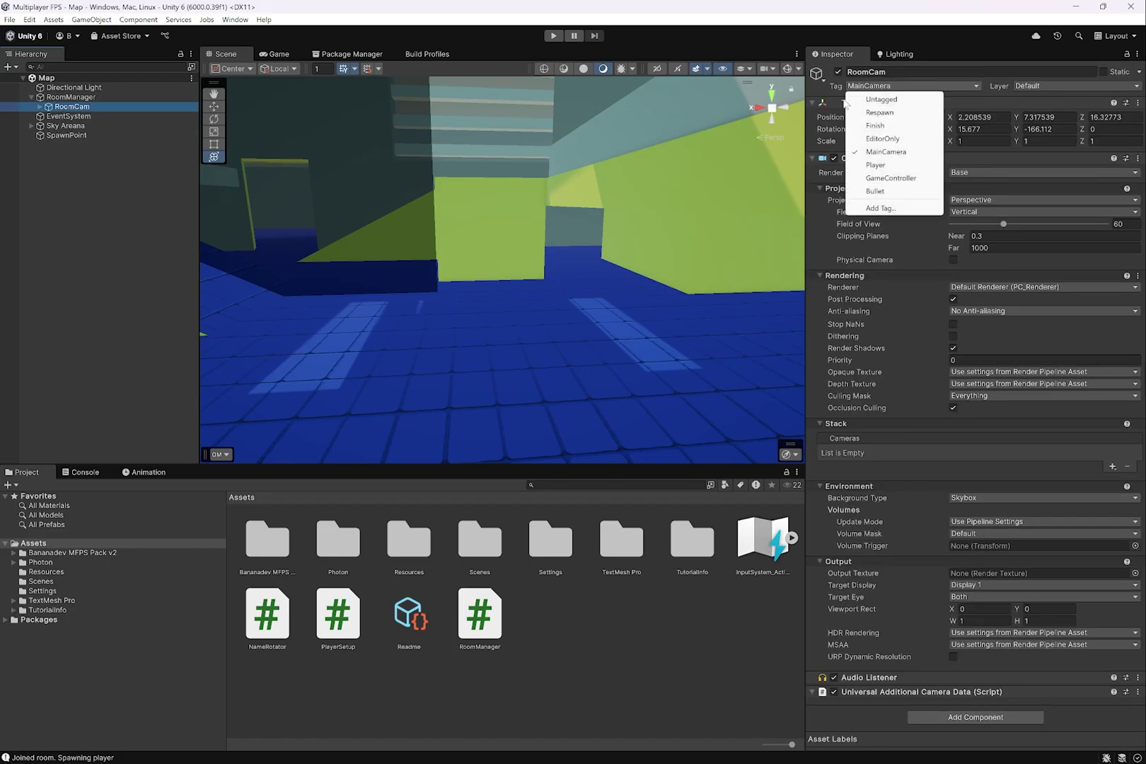
click(128, 246)
Step: Start play mode in the Game view and join the room with the nickname fdsfsdfsd
click(274, 54)
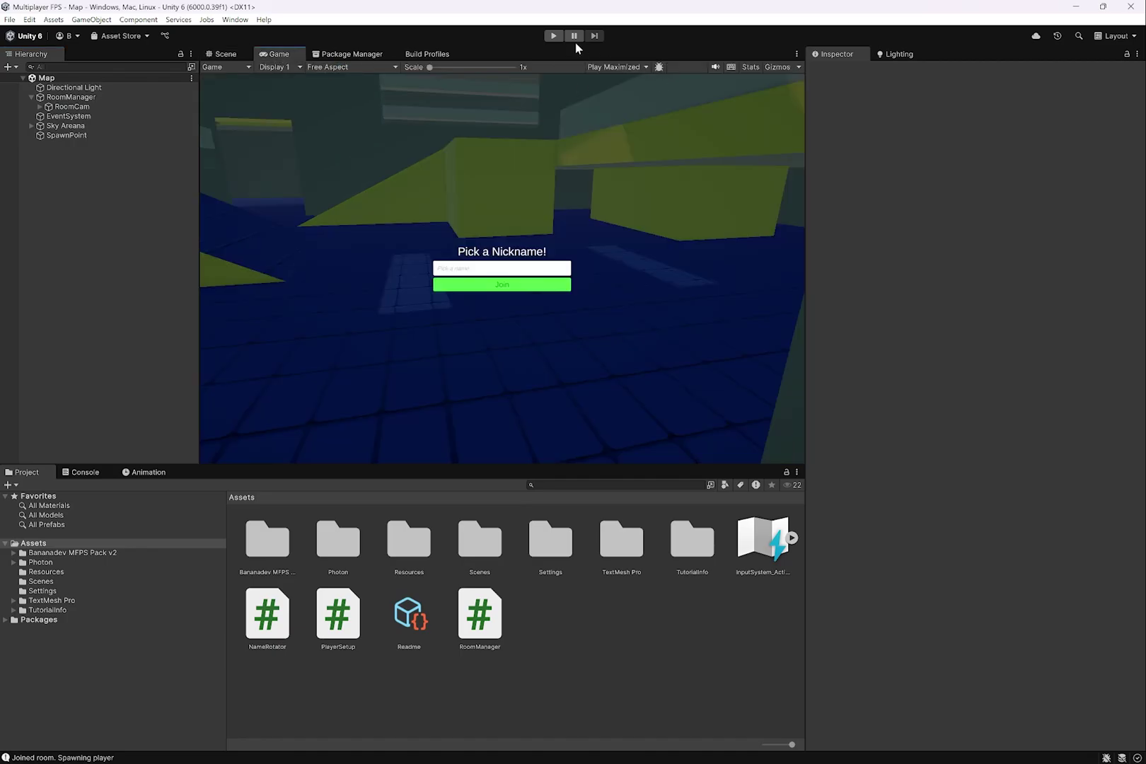
click(553, 36)
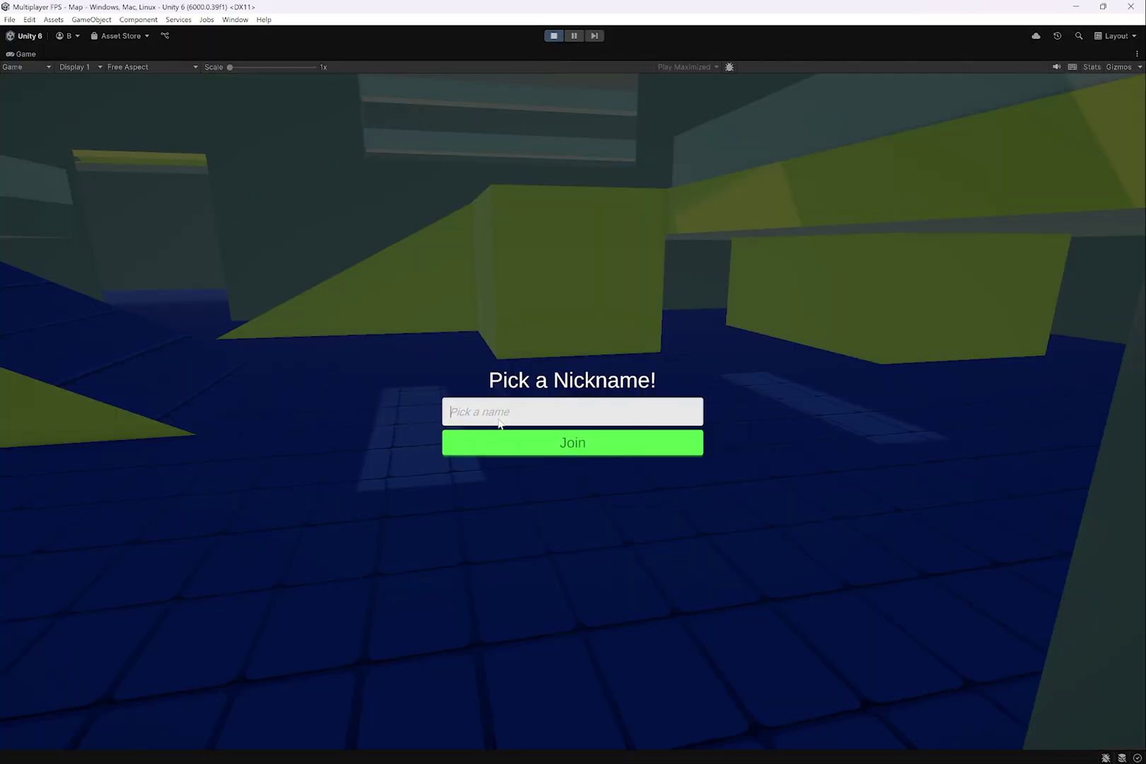
click(513, 416)
text(fdsfsdfsd)
click(514, 441)
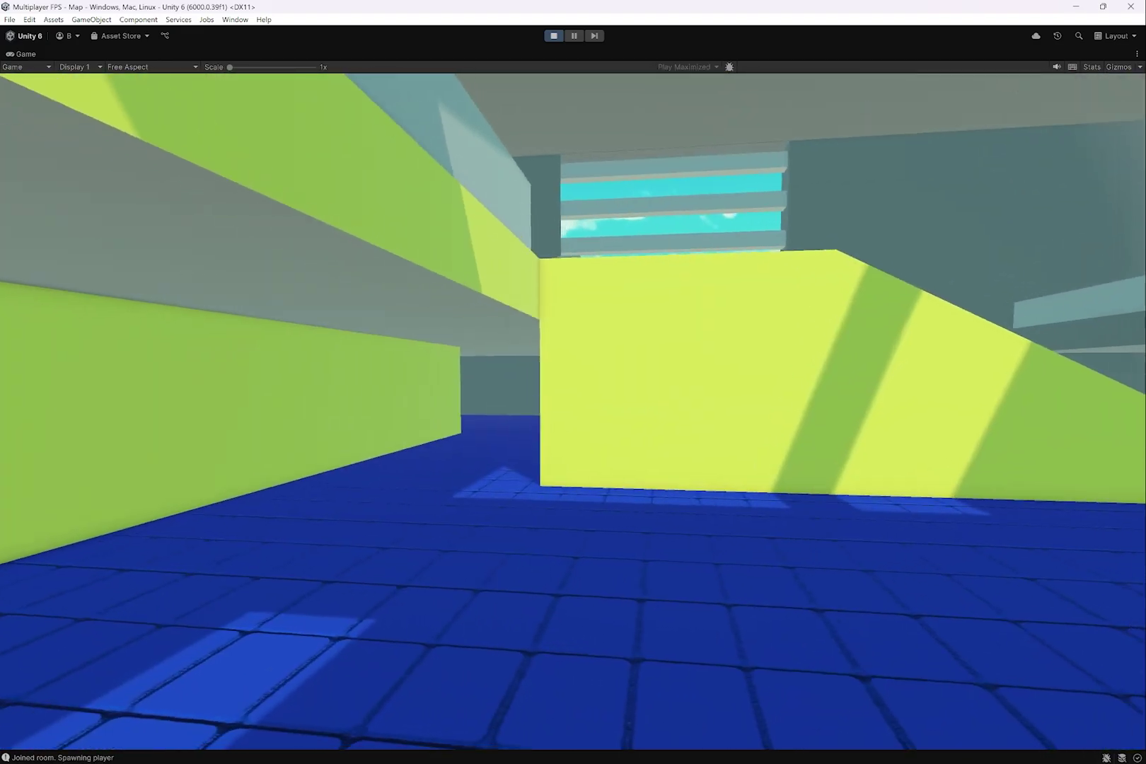
Step: Walk around the other player's capsule to examine how its nametag faces the camera
key(w)
key(a)
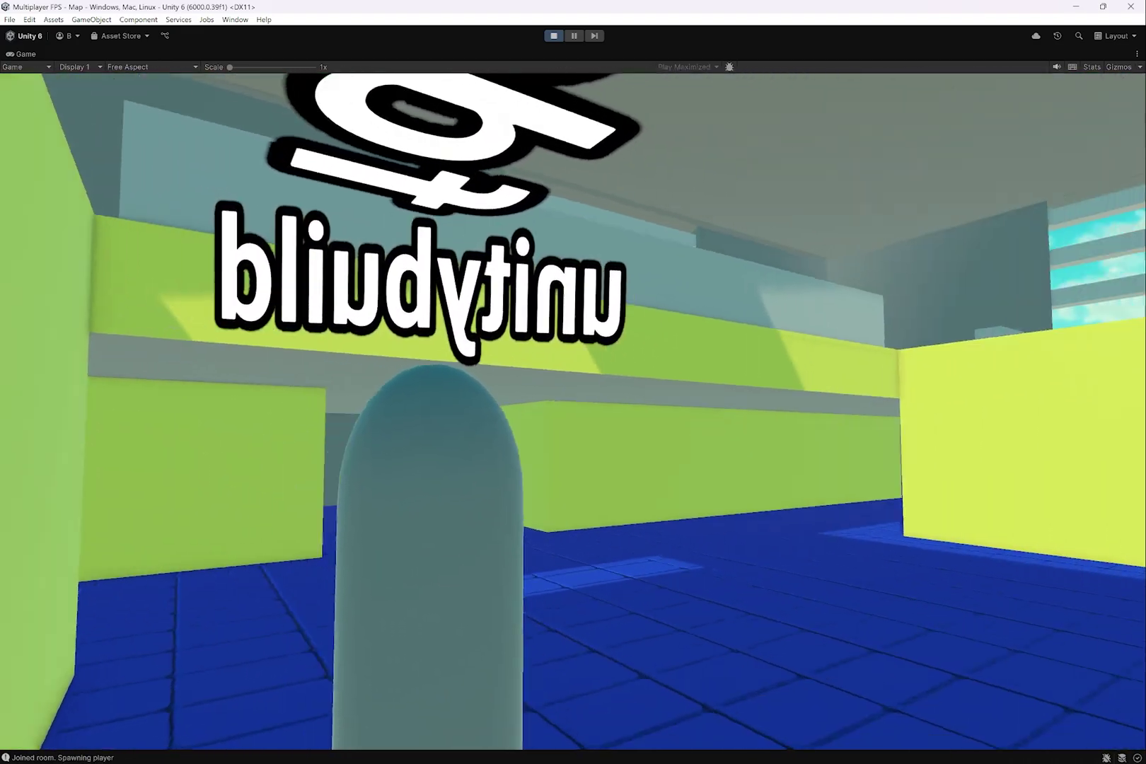
key(d)
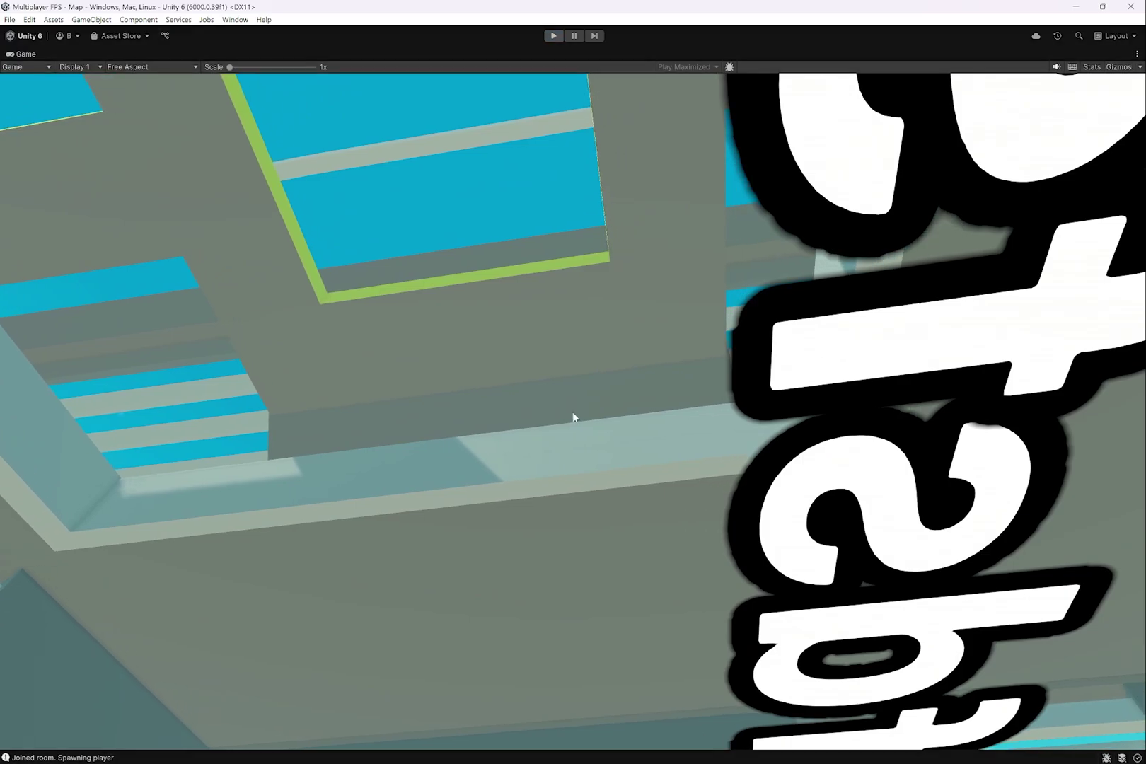
Step: Stop play mode and open the Player prefab from the Resources folder at its Player Setup component
key(ctrl+p)
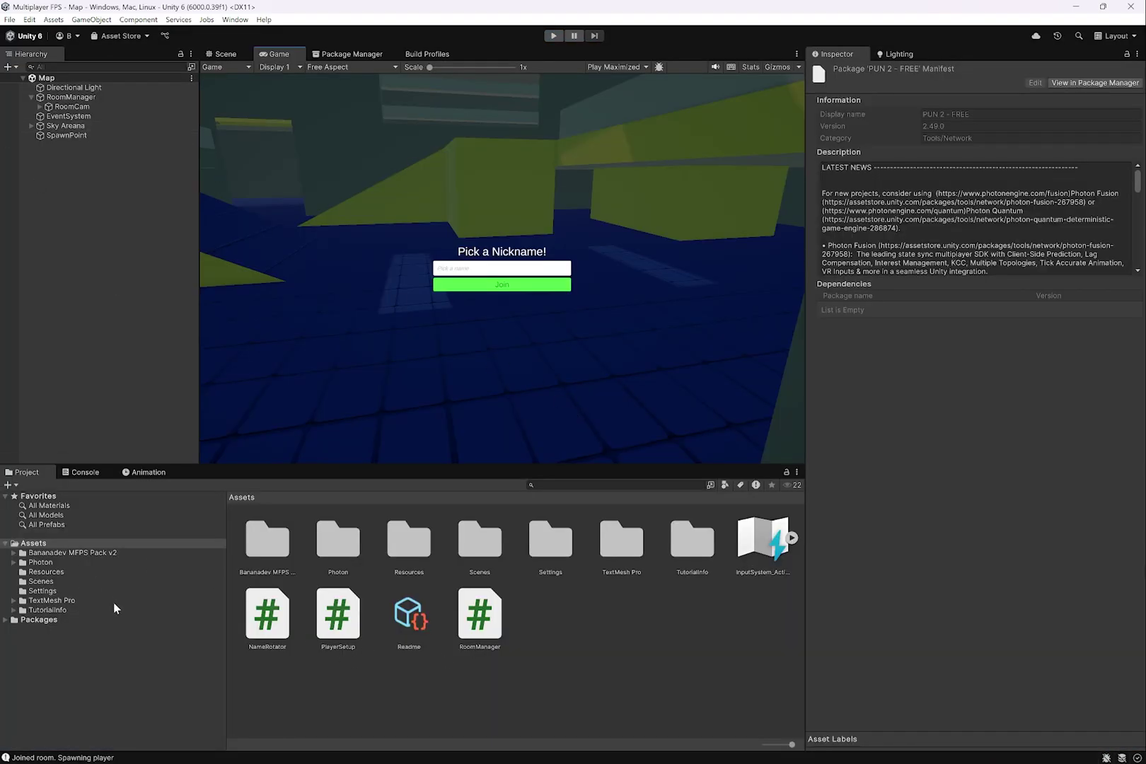
click(44, 573)
double_click(273, 539)
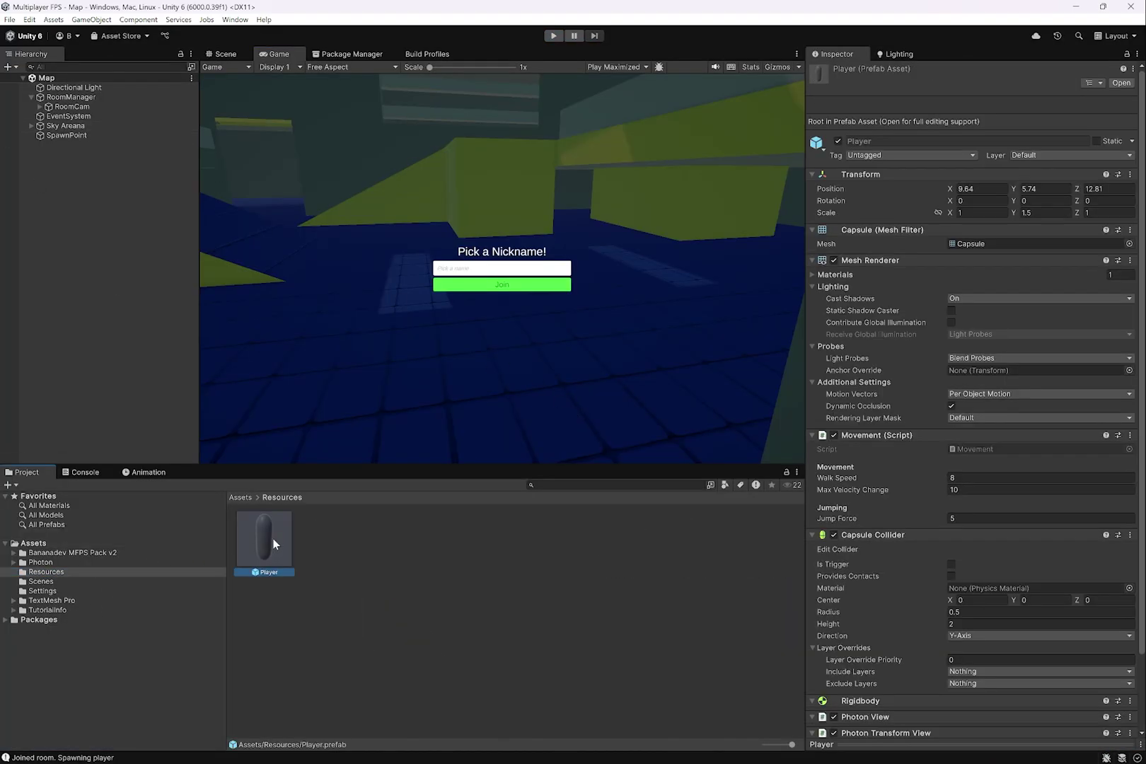
click(227, 57)
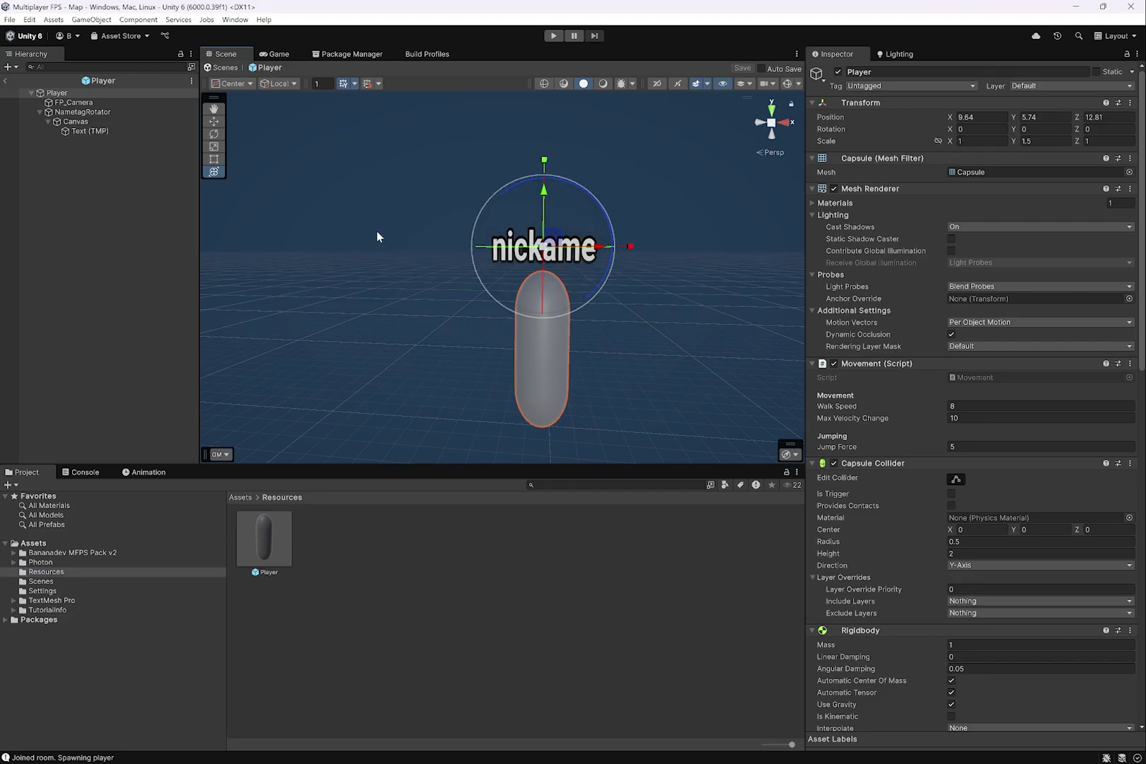
scroll(897, 403, down, 10)
scroll(897, 408, down, 2)
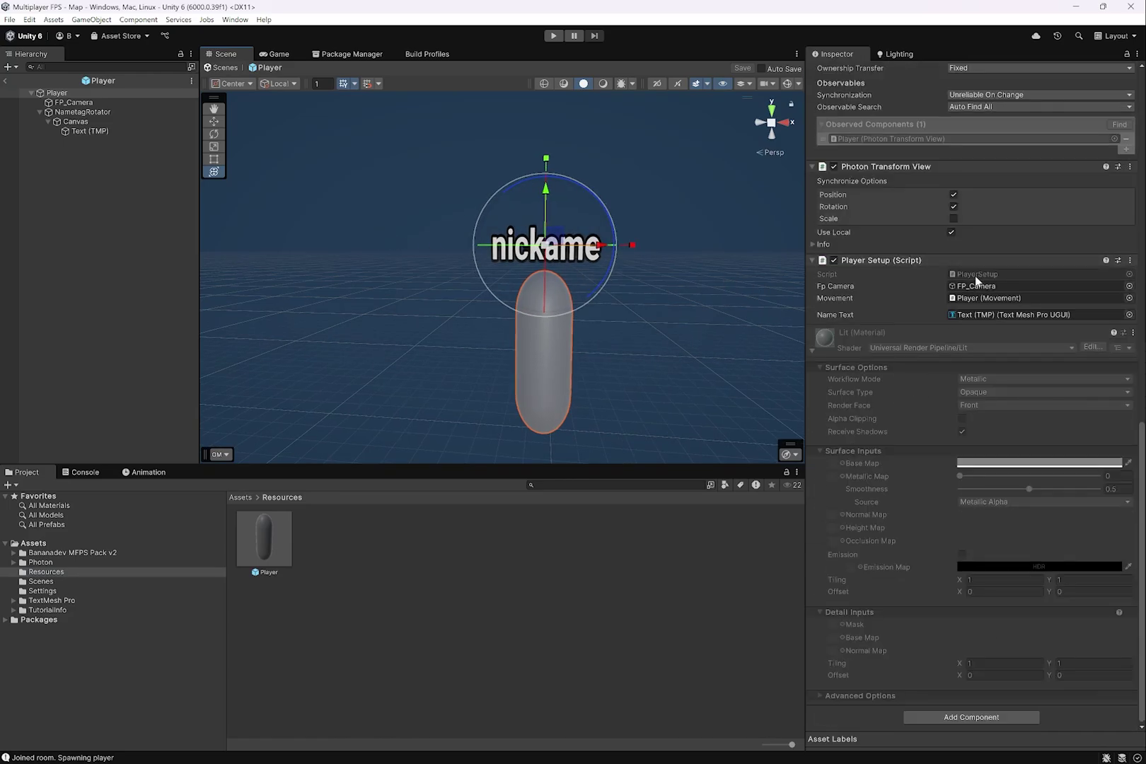
Step: Open the PlayerSetup script in the code editor and add blank lines below the movement.enabled line in Start()
double_click(976, 276)
key(Return)
key(Return)
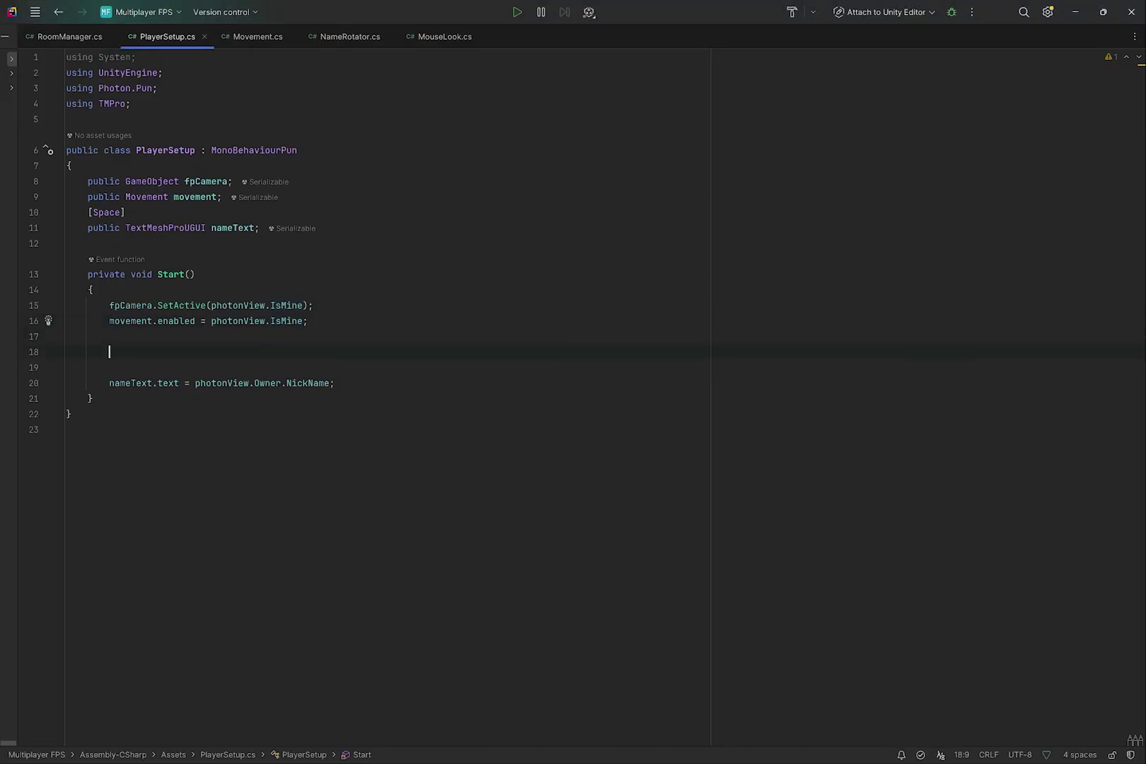
key(alt+Tab)
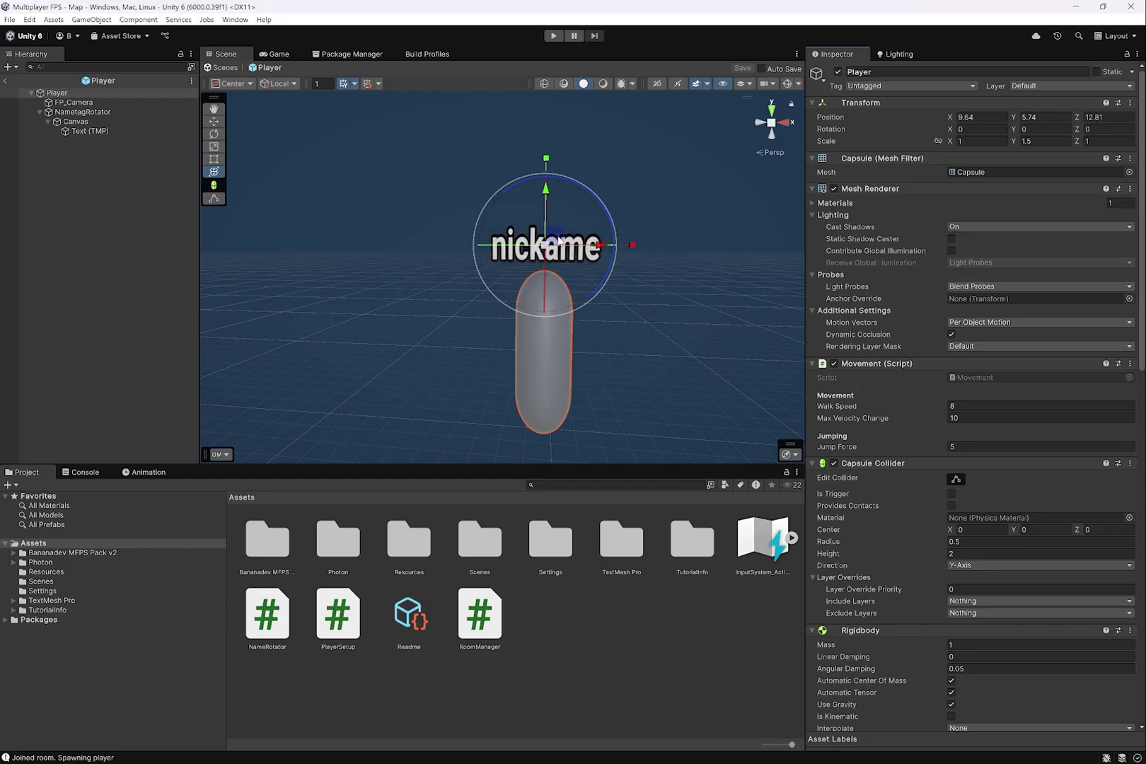
key(alt+Tab)
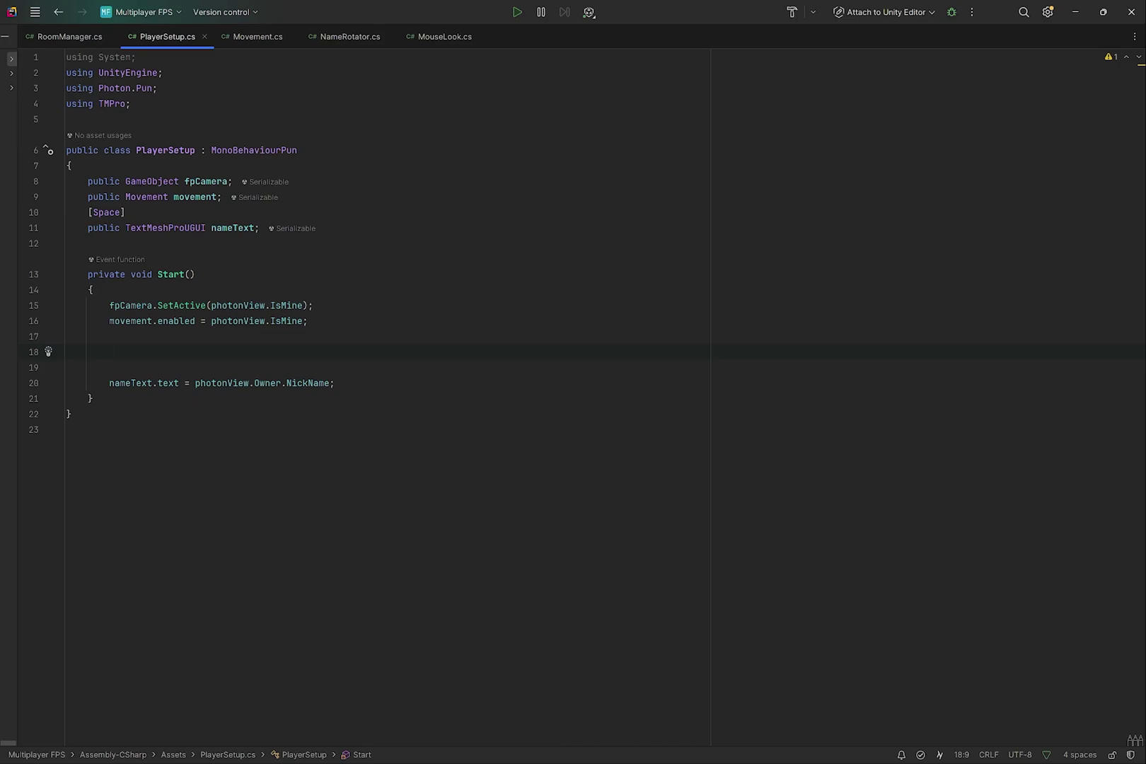
Step: Add a nameText.gameObject.SetActive() call in Start() above the line that assigns nameText.text
drag(109, 305, 307, 320)
click(109, 367)
key(Return)
text(nameText)
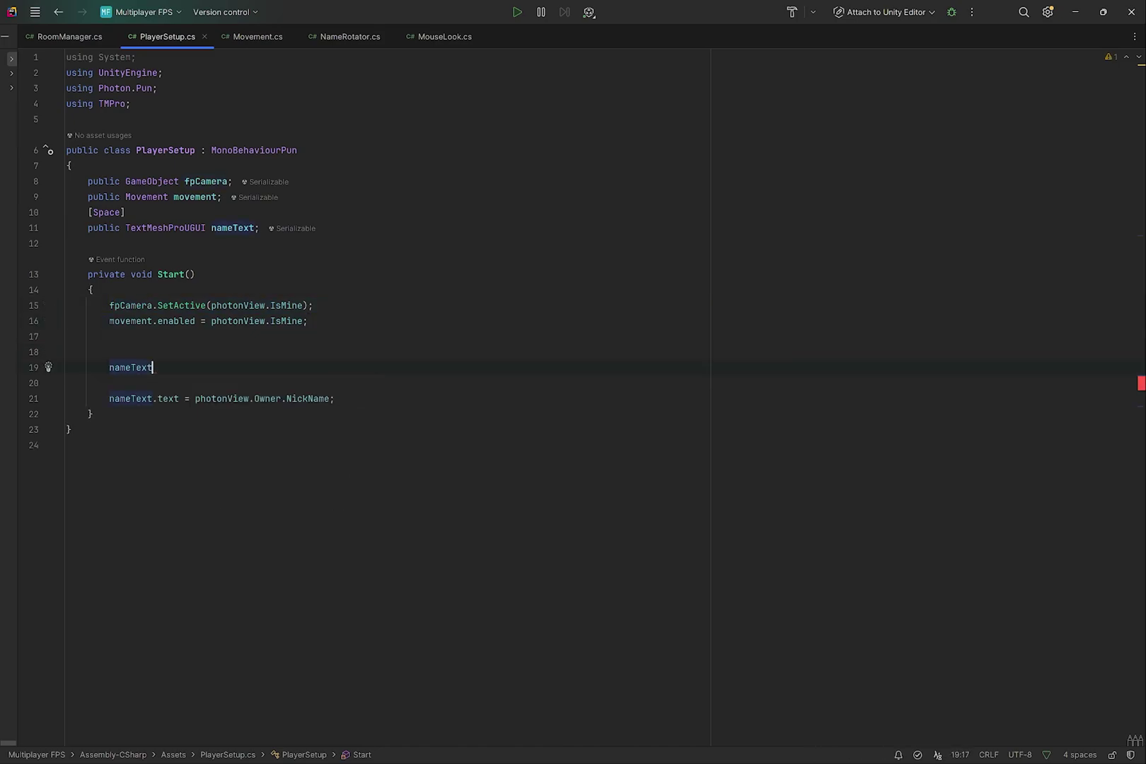
text(.ga)
key(Return)
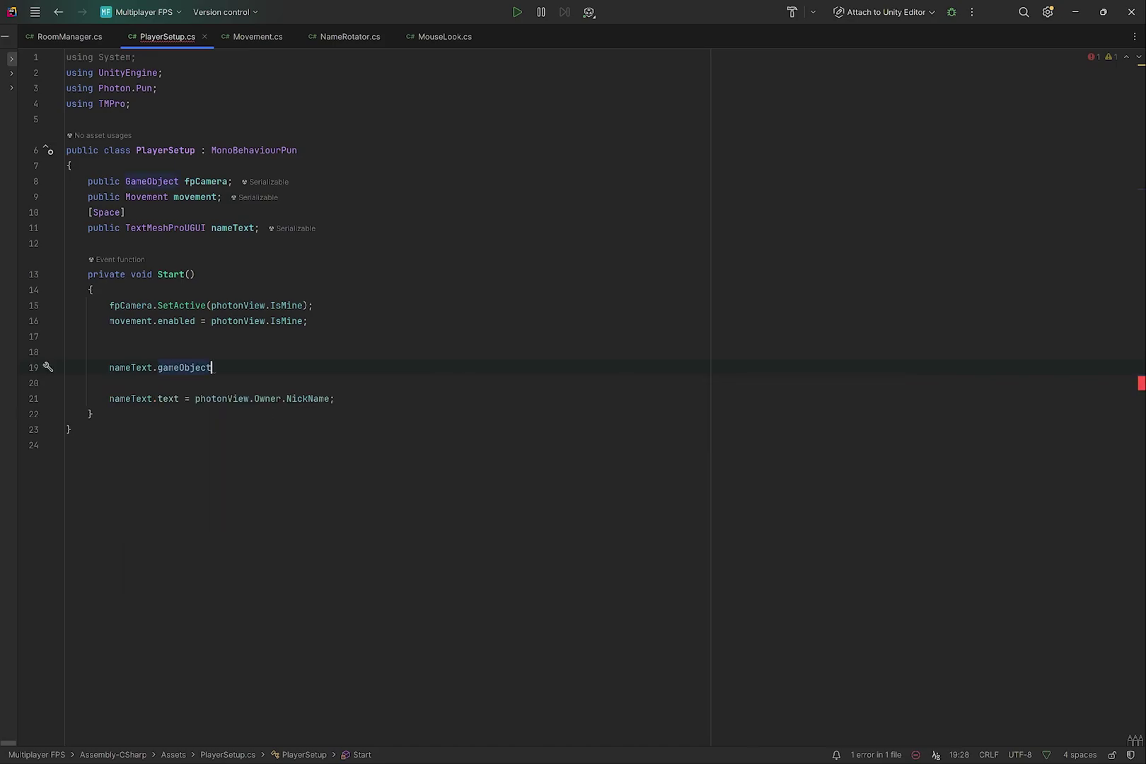
text(.se)
key(Return)
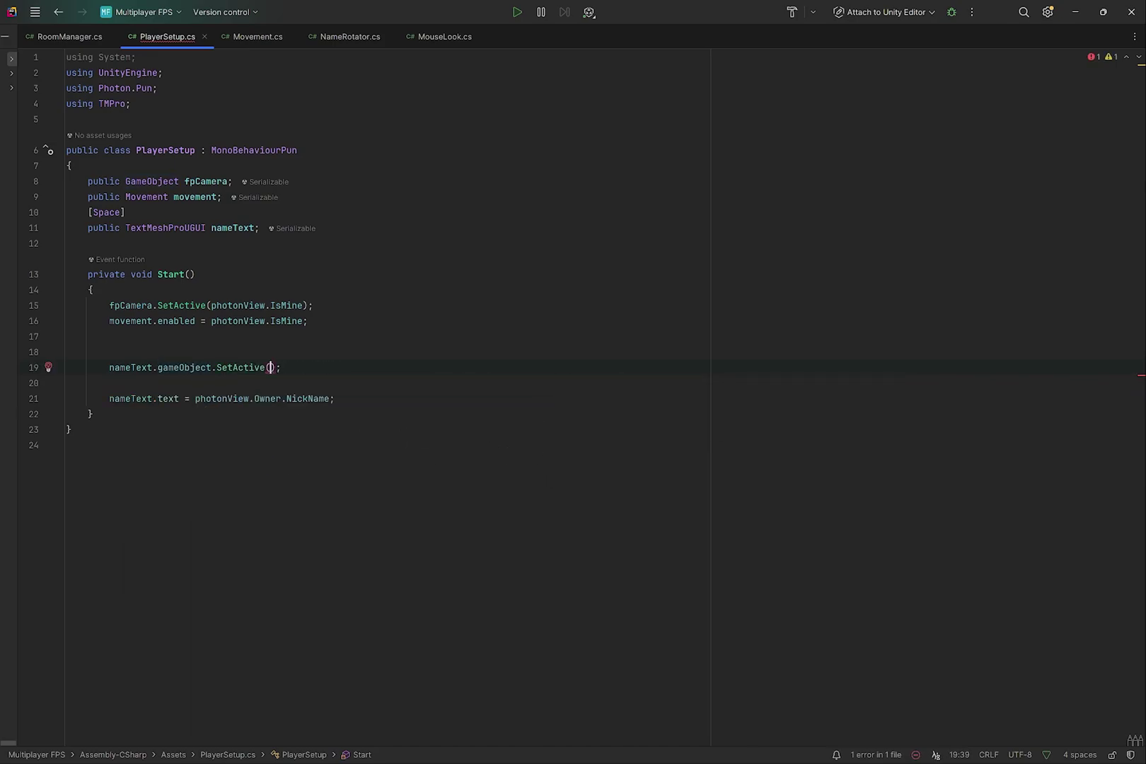
Step: Pass !photonView.IsMine as the argument of the nameText.gameObject.SetActive call
click(211, 305)
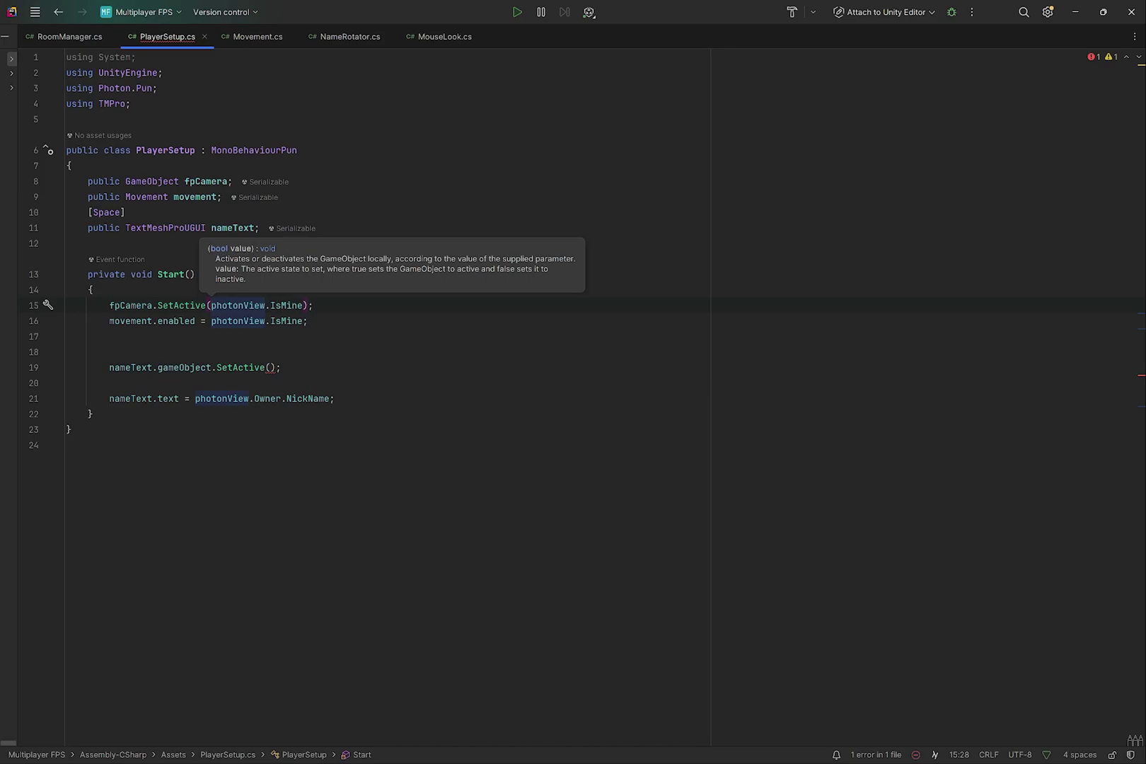
click(269, 367)
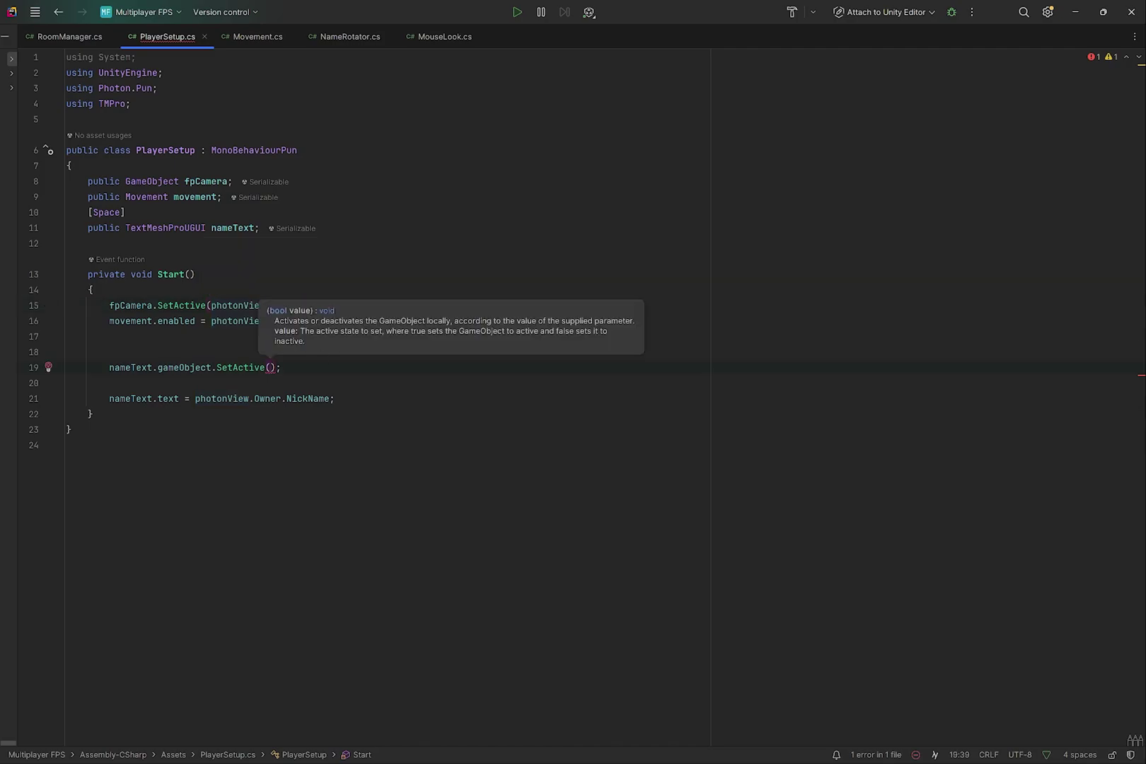
text(!)
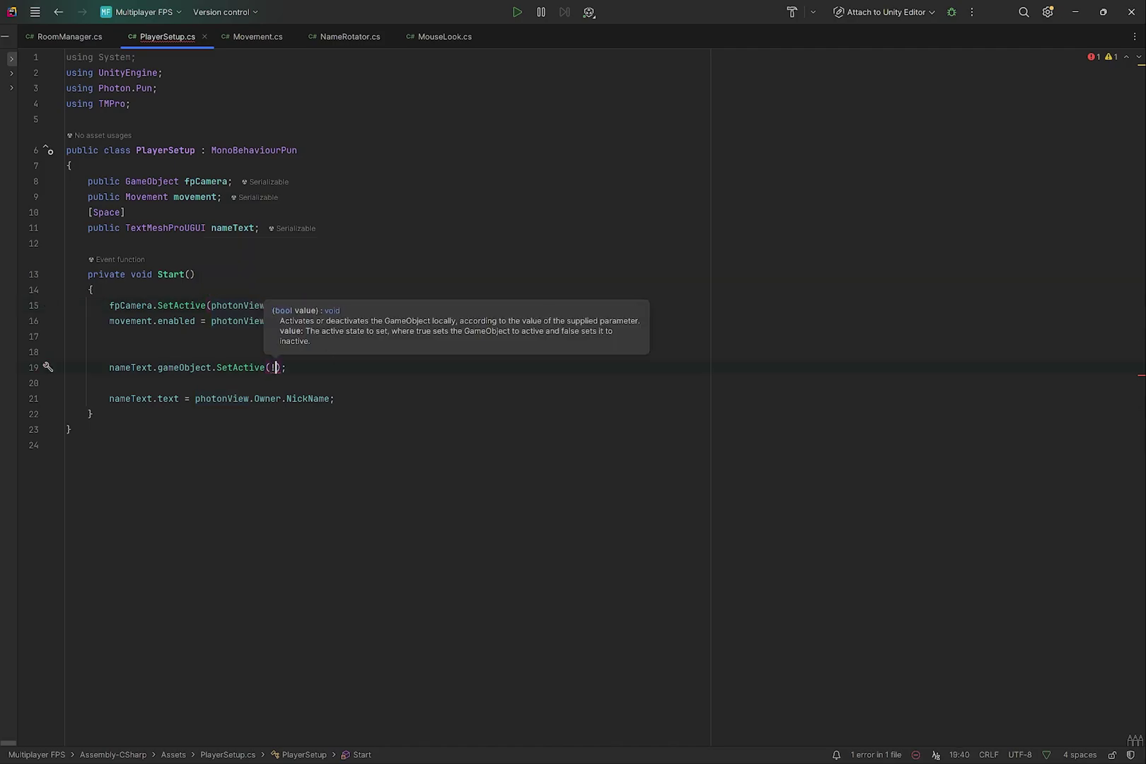
text(photonView.i)
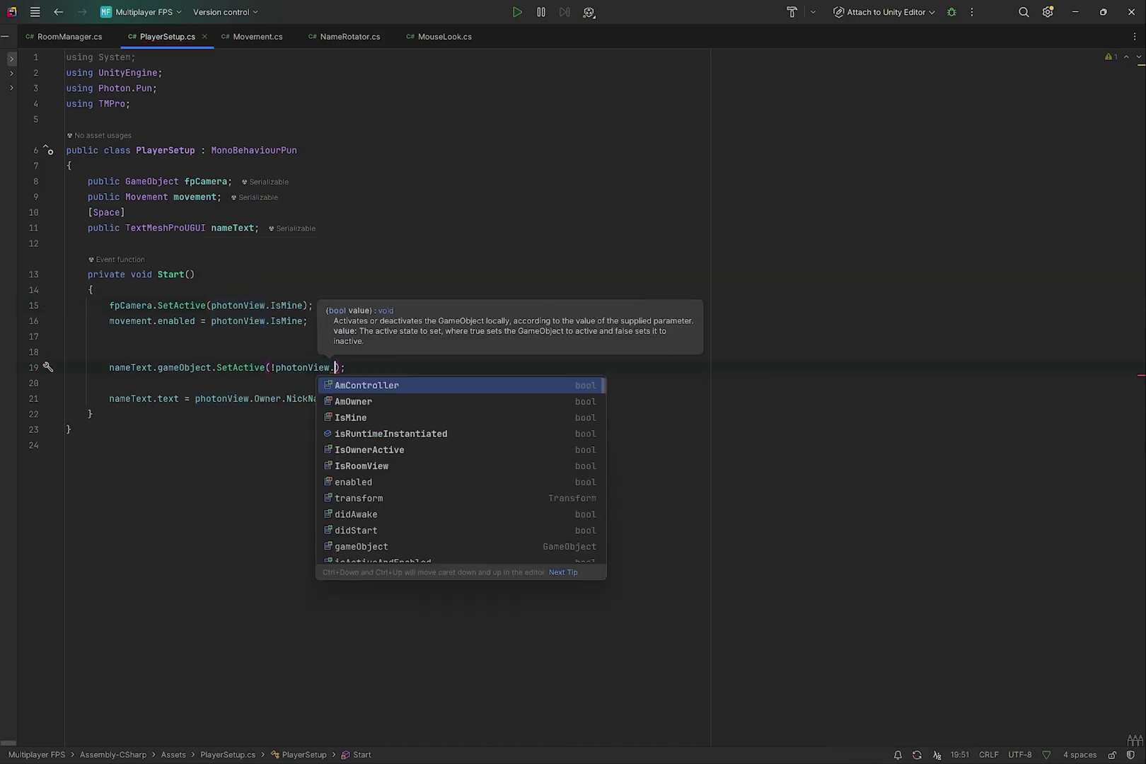
key(Return)
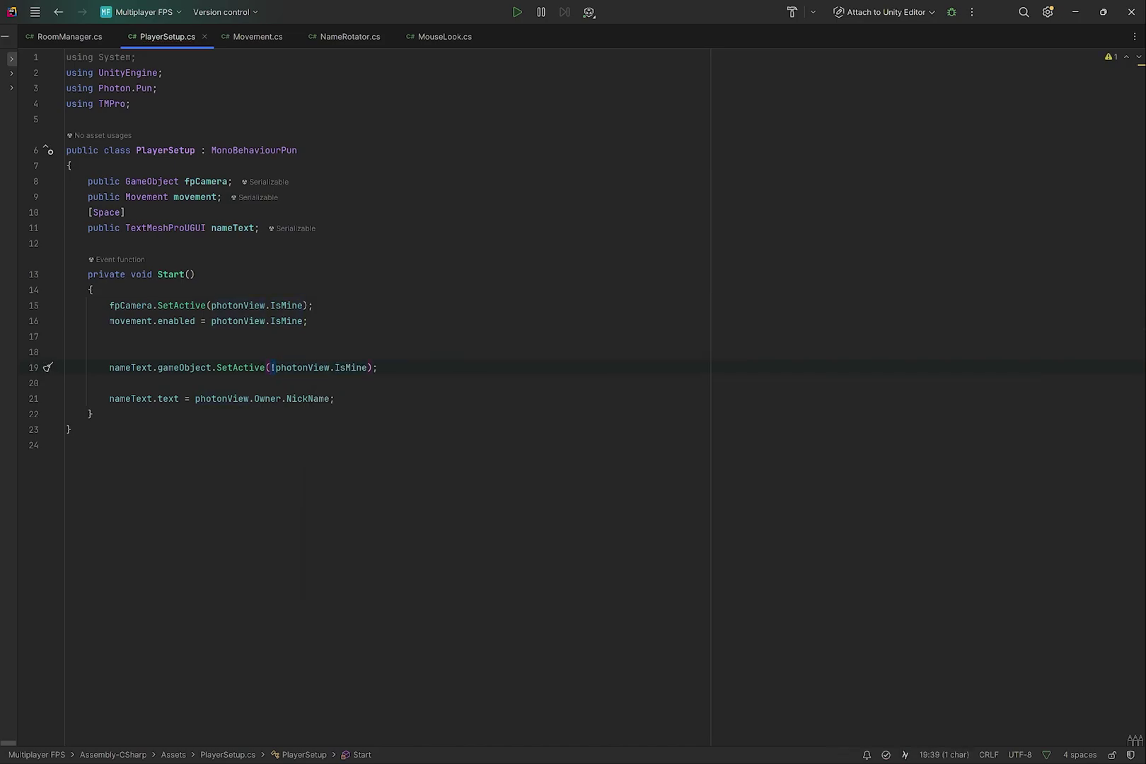
click(424, 354)
Step: Switch to Unity, start play mode and join the room with the nickname nananadev
key(alt+Tab)
key(ctrl+p)
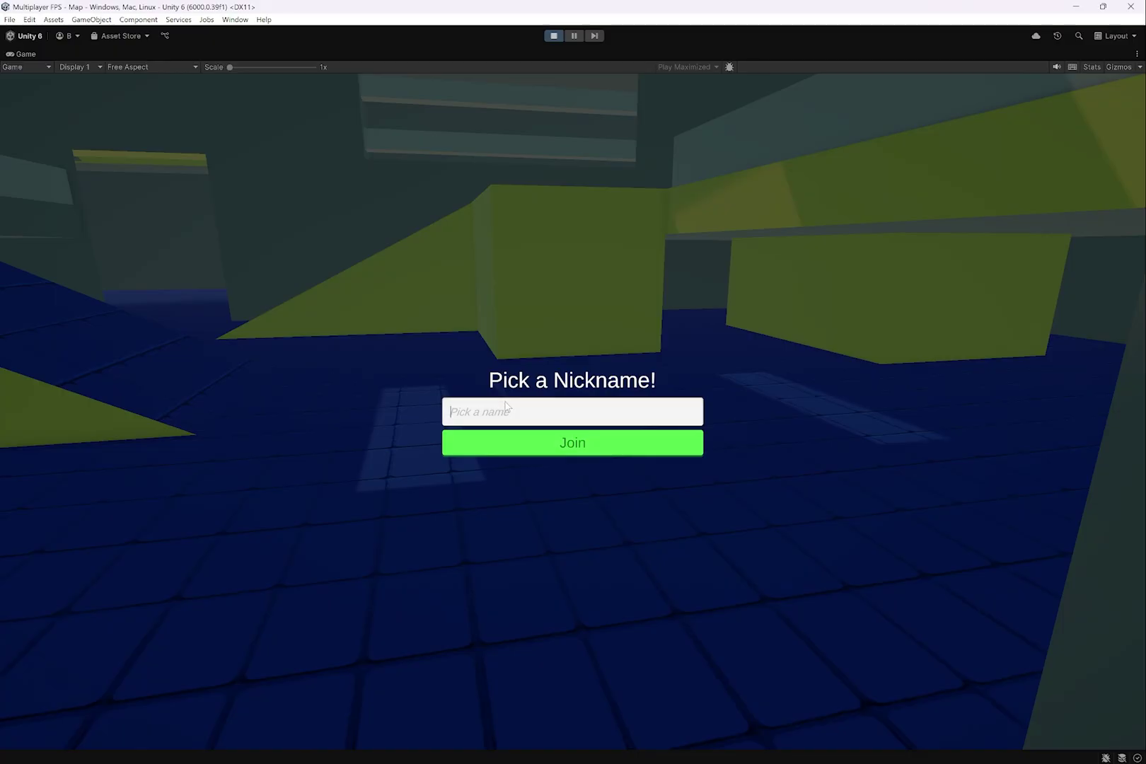
click(506, 411)
text(n)
text(ananadev)
click(498, 440)
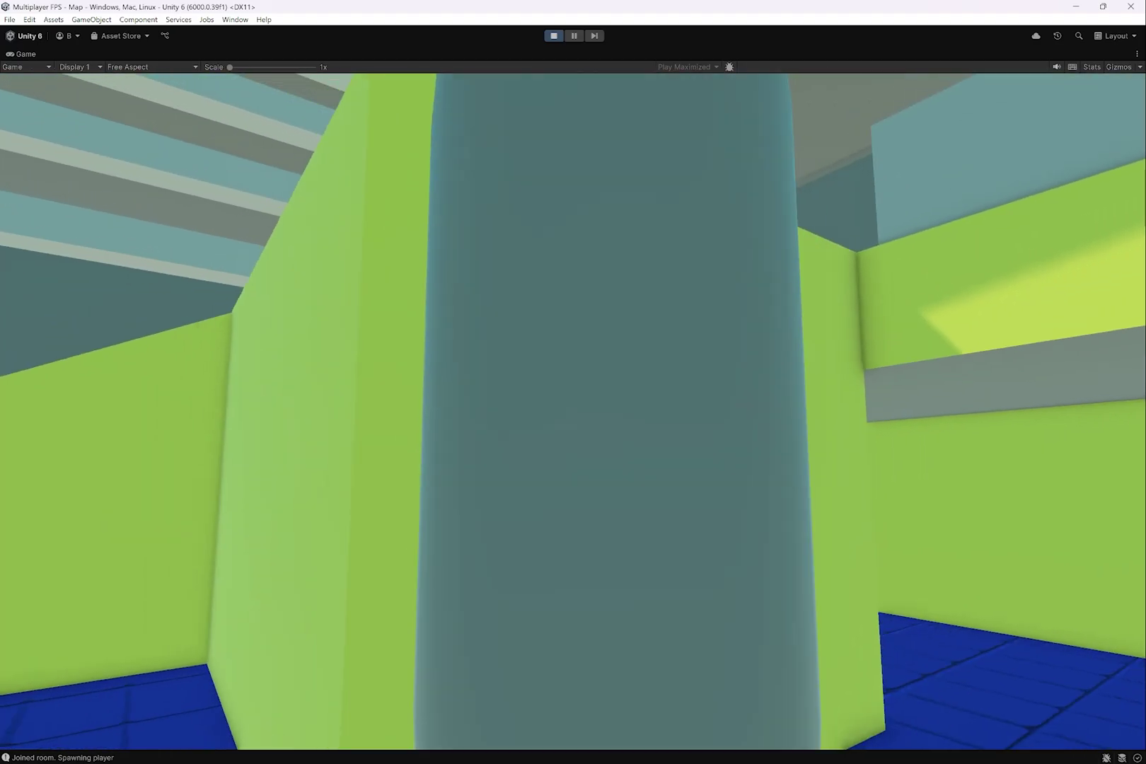
Step: Walk around the other player's capsule to check the nametag from several sides
key(w)
key(a)
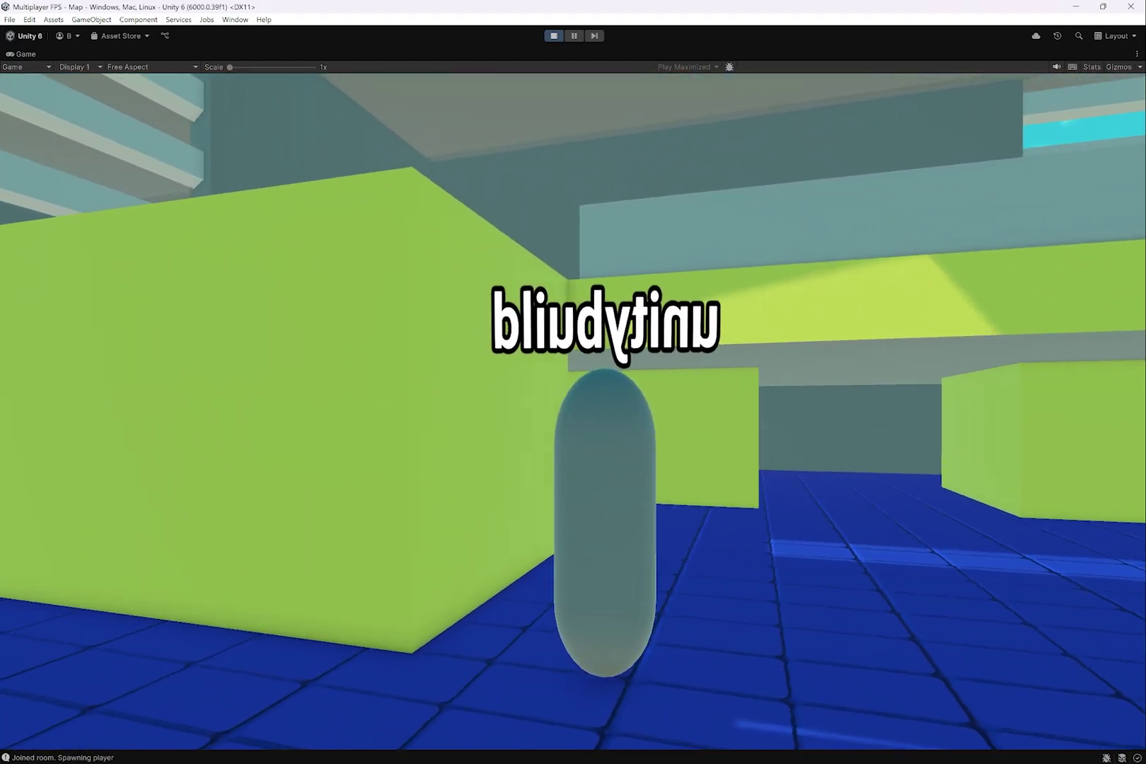
key(d)
key(d)
key(s)
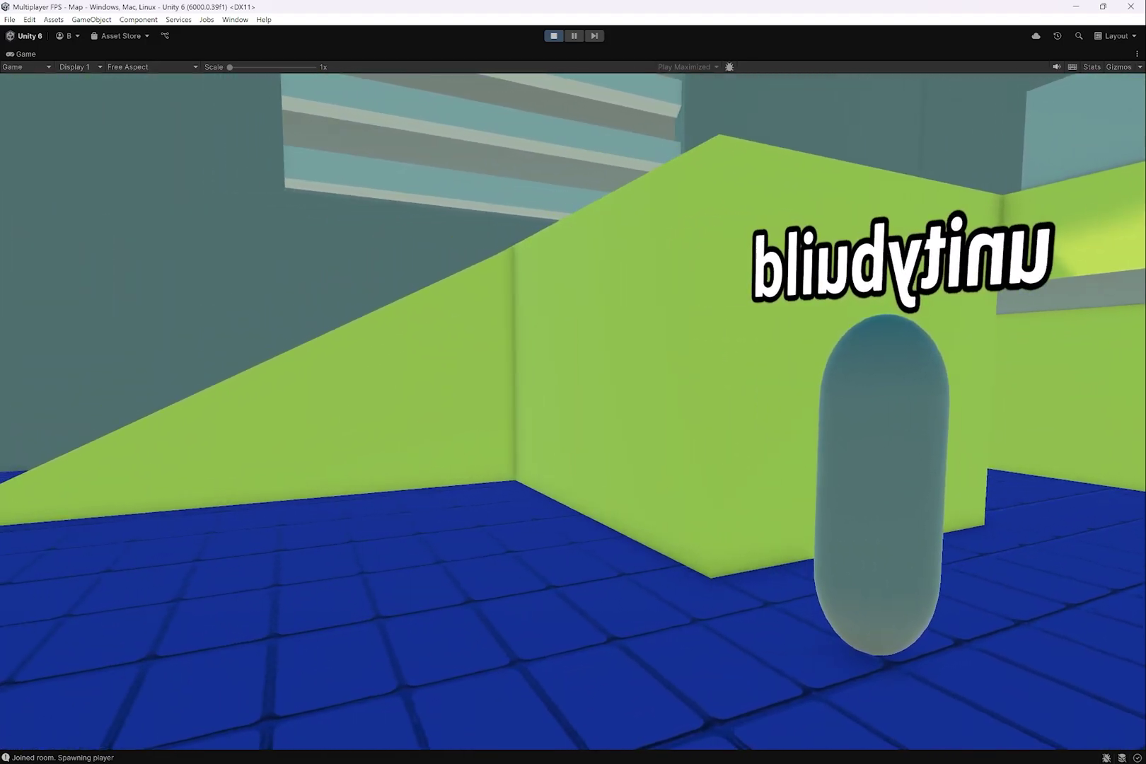
Step: Stop play mode, close the running Multiplayer FPS build window and return to the Unity editor
key(ctrl+p)
key(super+Tab)
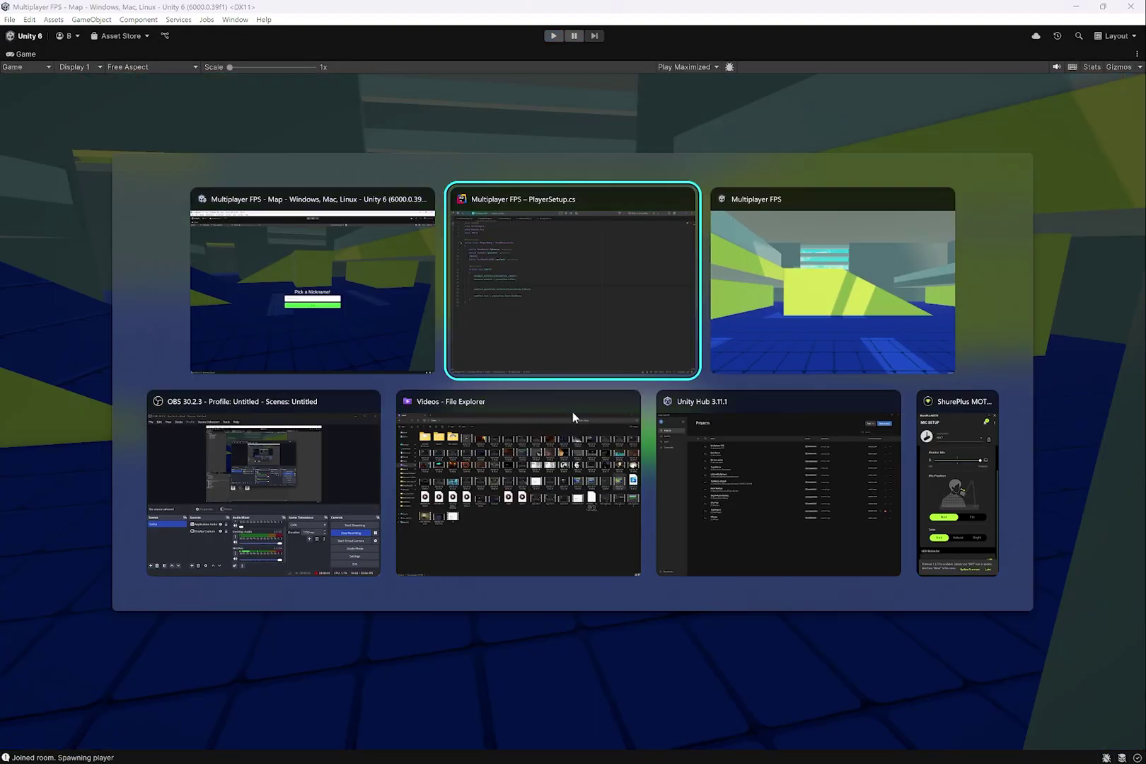
click(943, 199)
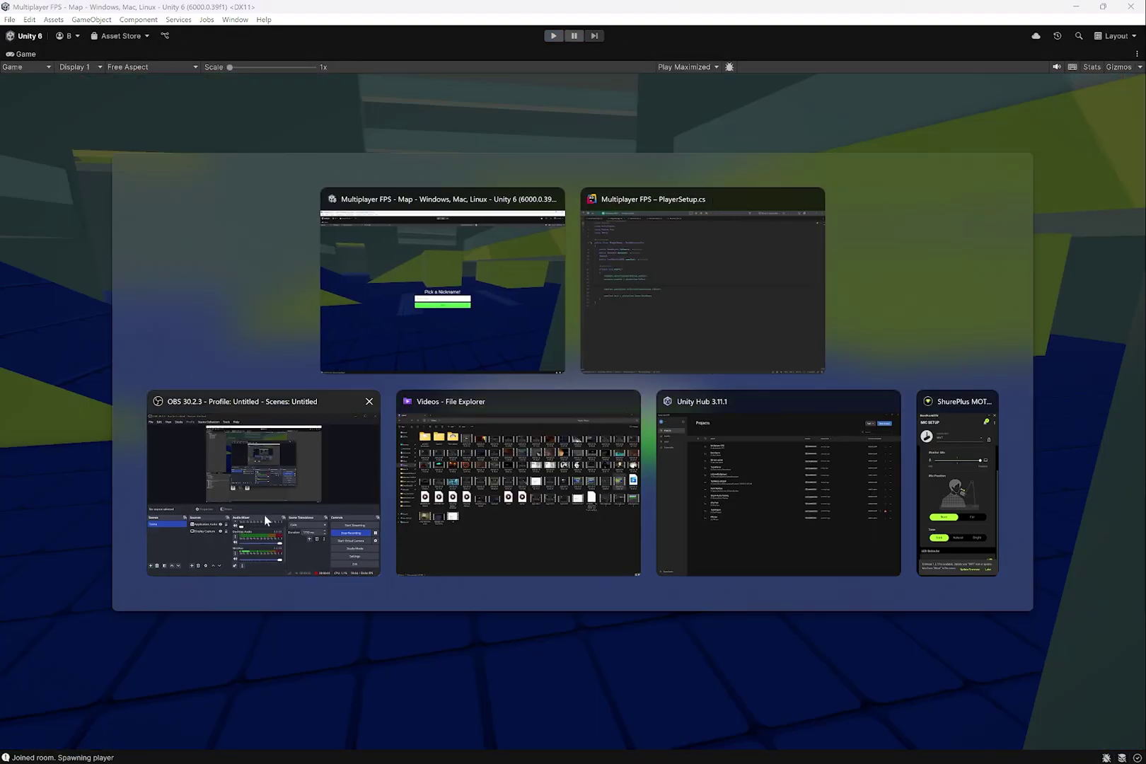
click(428, 319)
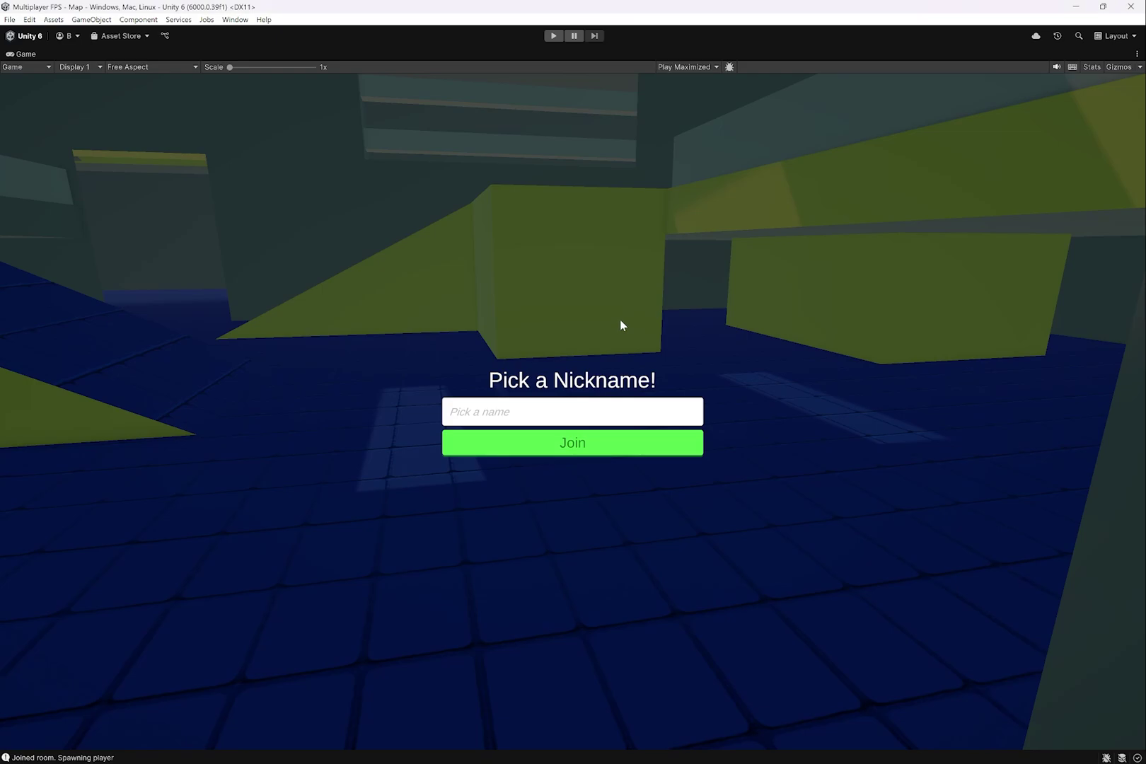